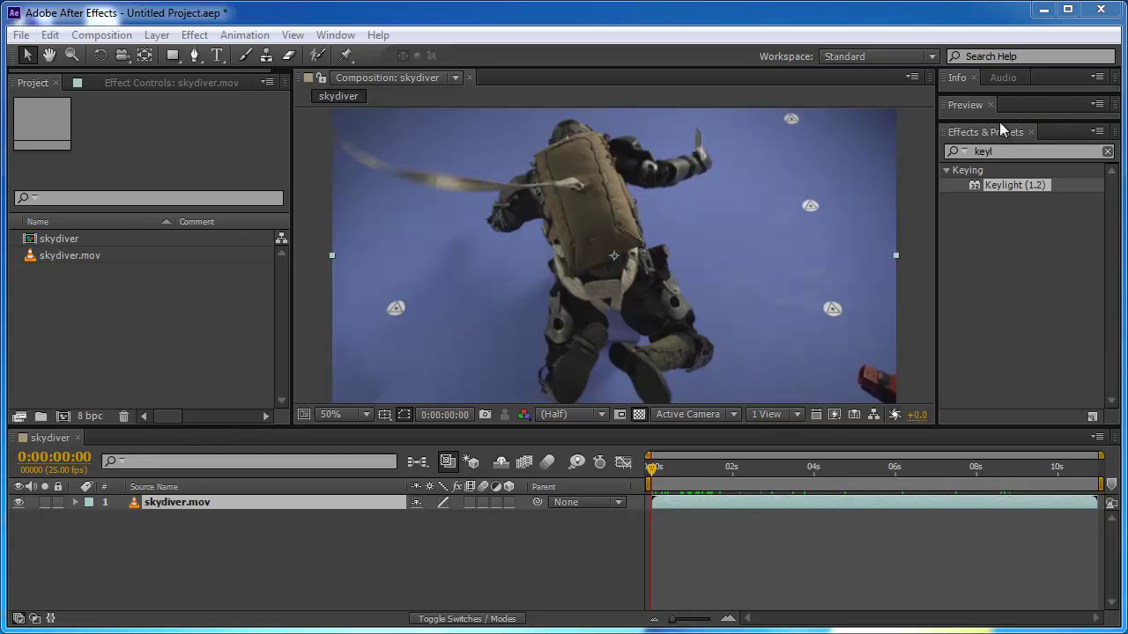
Step: Run a RAM preview of the skydiver composition, and switch the timeline's time display to frame numbers
left_click_drag(999, 120, 996, 169)
left_click(1109, 154)
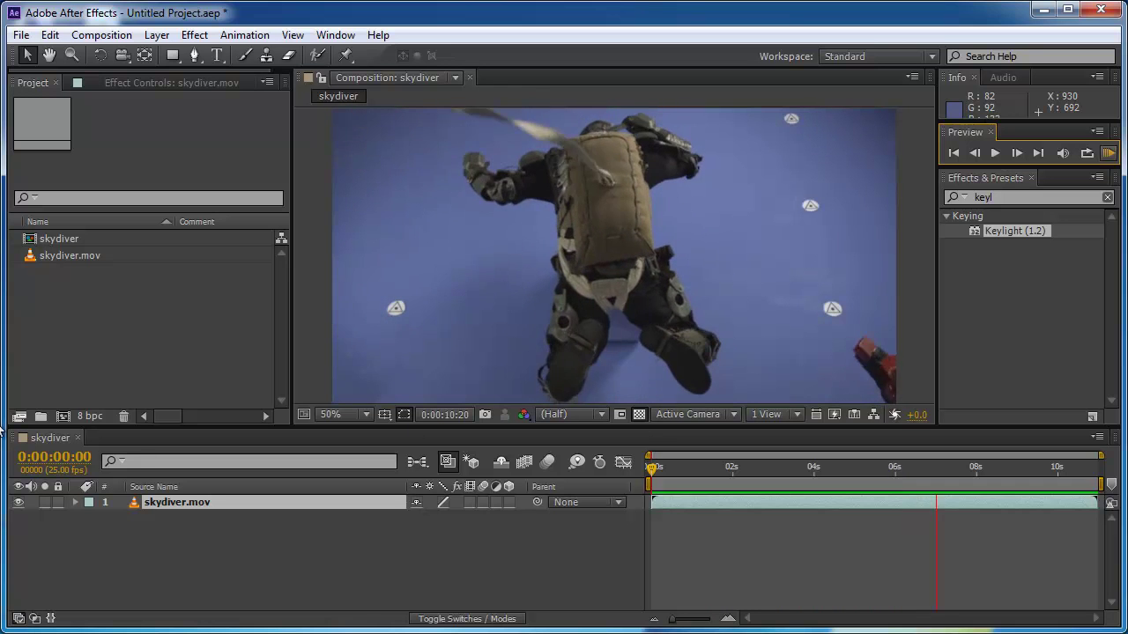
left_click(50, 460)
left_click(50, 460, "ctrl")
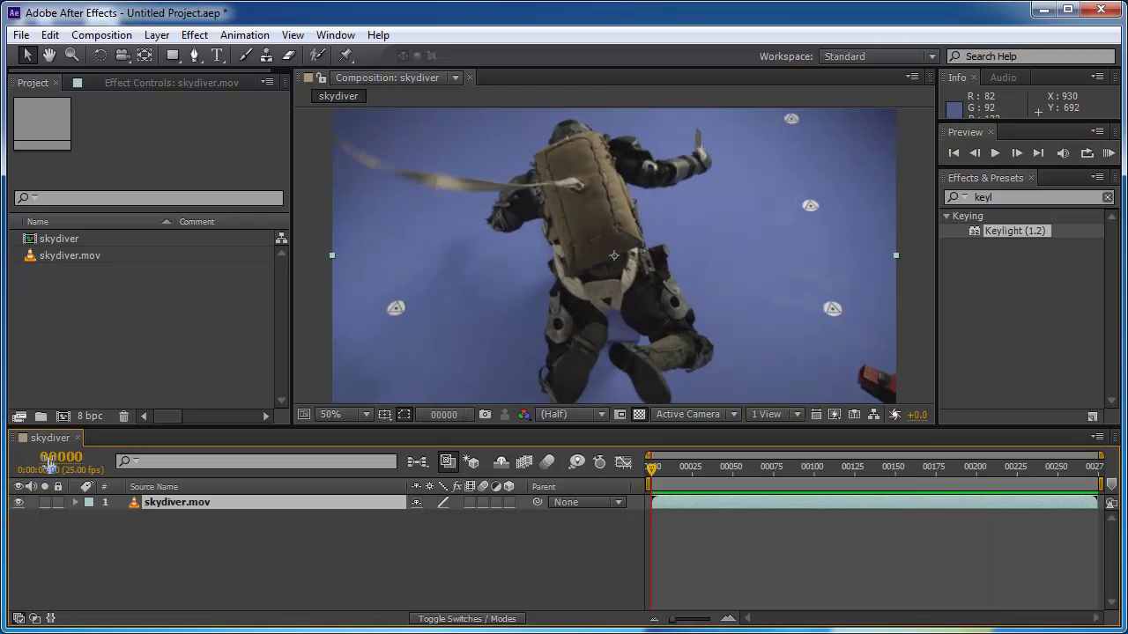
Step: Scrub the clip to about frame 139 and back to frame 0, and enlarge the composition viewer to show the whole image
left_click_drag(916, 467, 876, 493)
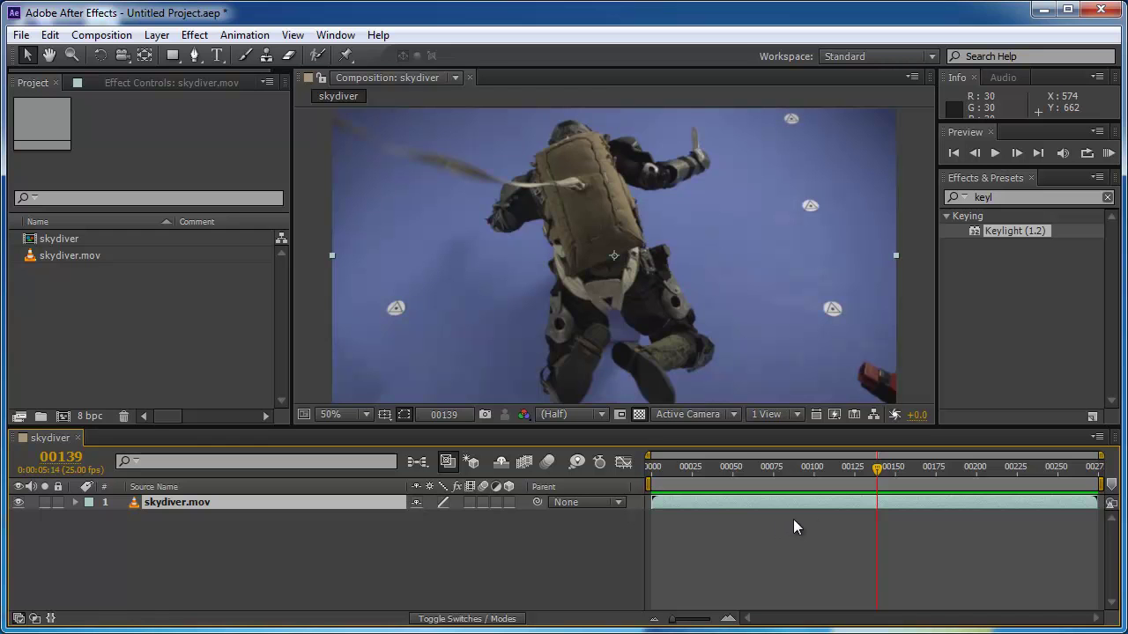
left_click_drag(884, 476, 625, 470)
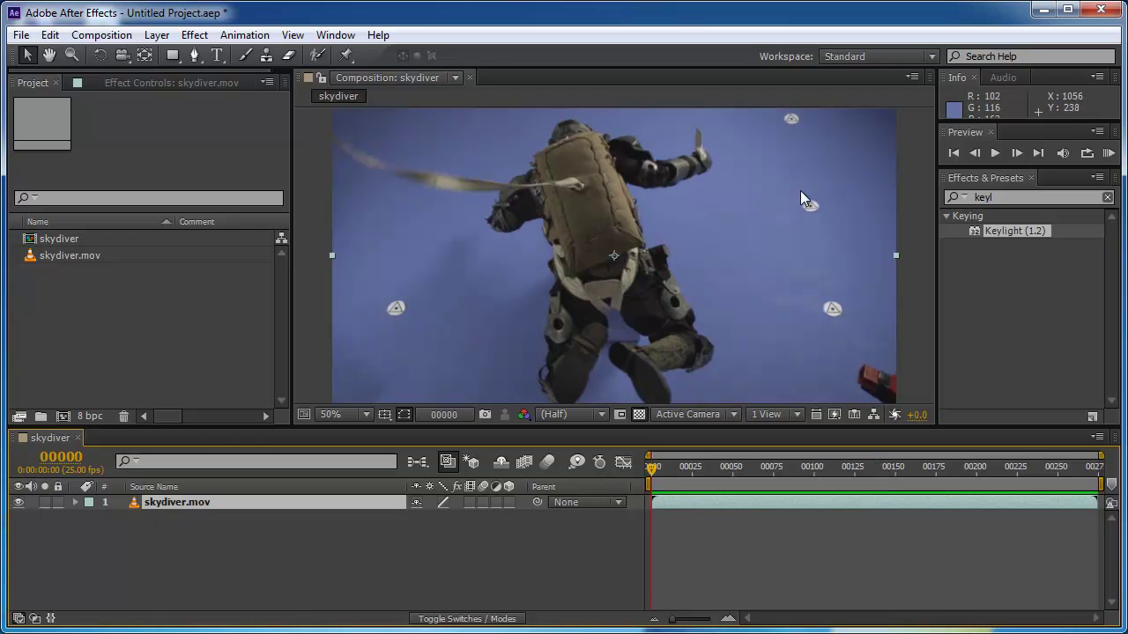
left_click(605, 259)
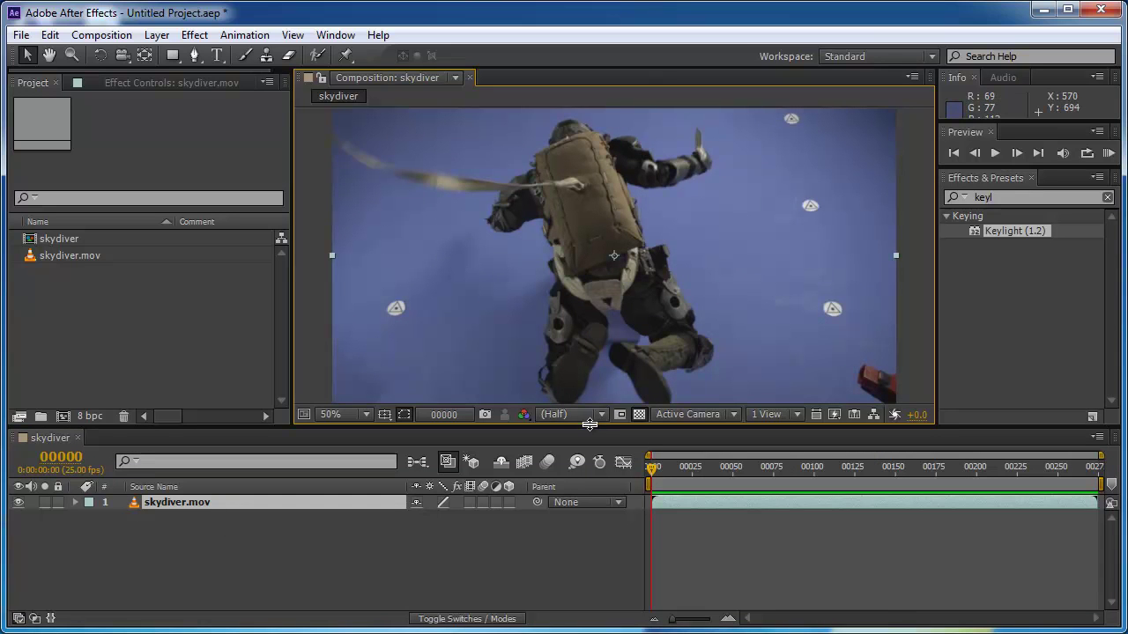
left_click_drag(590, 435, 588, 487)
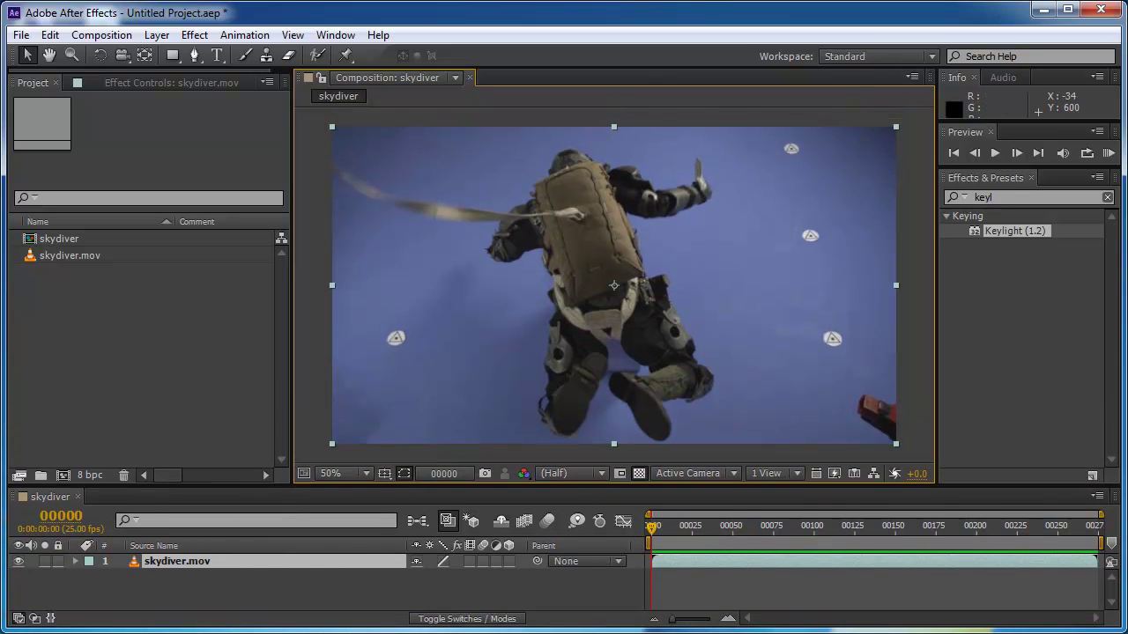
Step: Draw a closed six-point Pen mask on skydiver.mov around the skydiver and strap, excluding the tracking markers and the red object
left_click(131, 565)
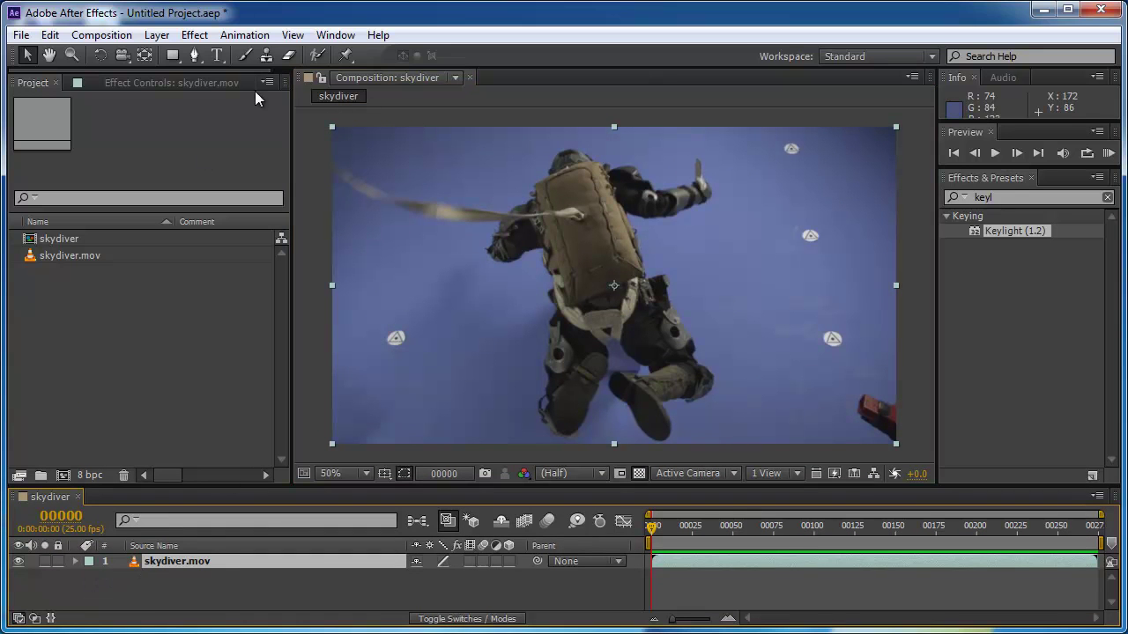
left_click(198, 55)
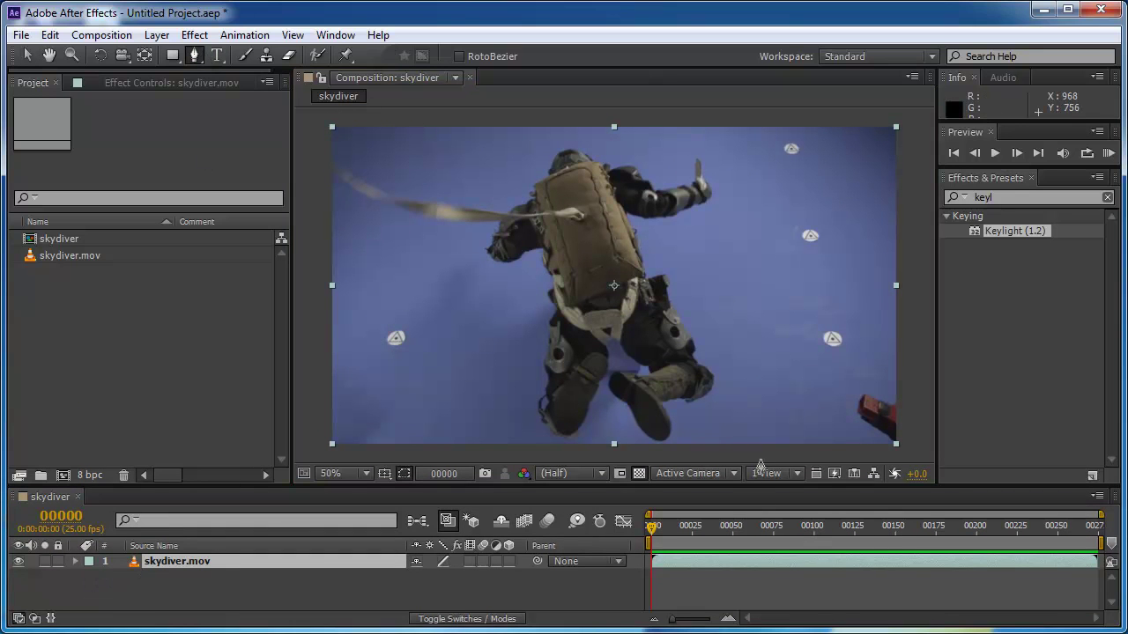
left_click(806, 451)
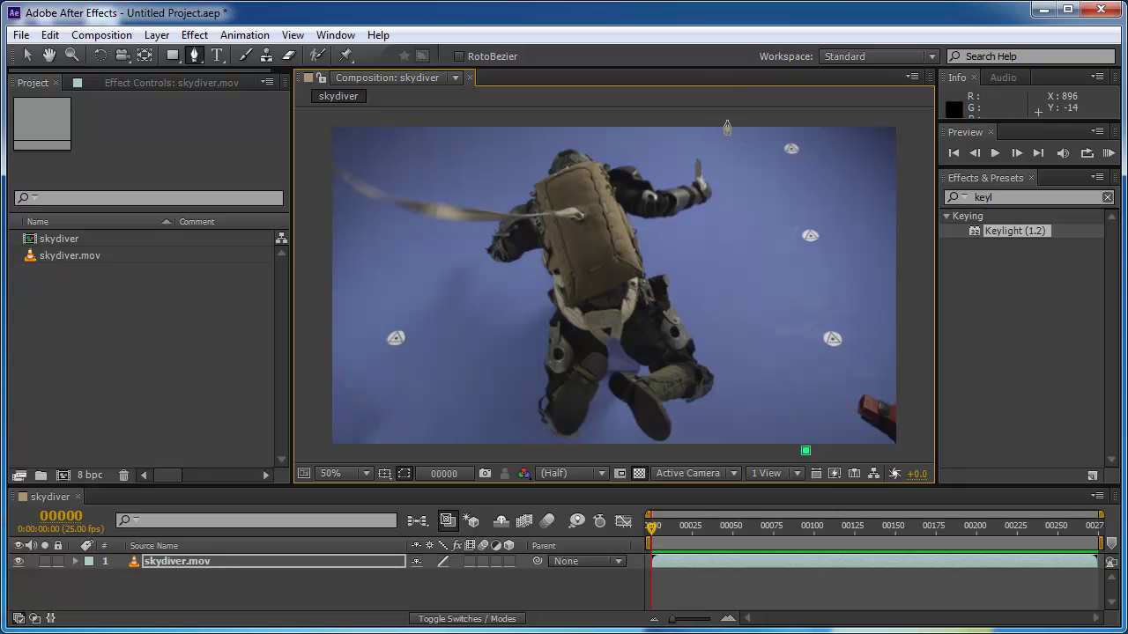
left_click(754, 121)
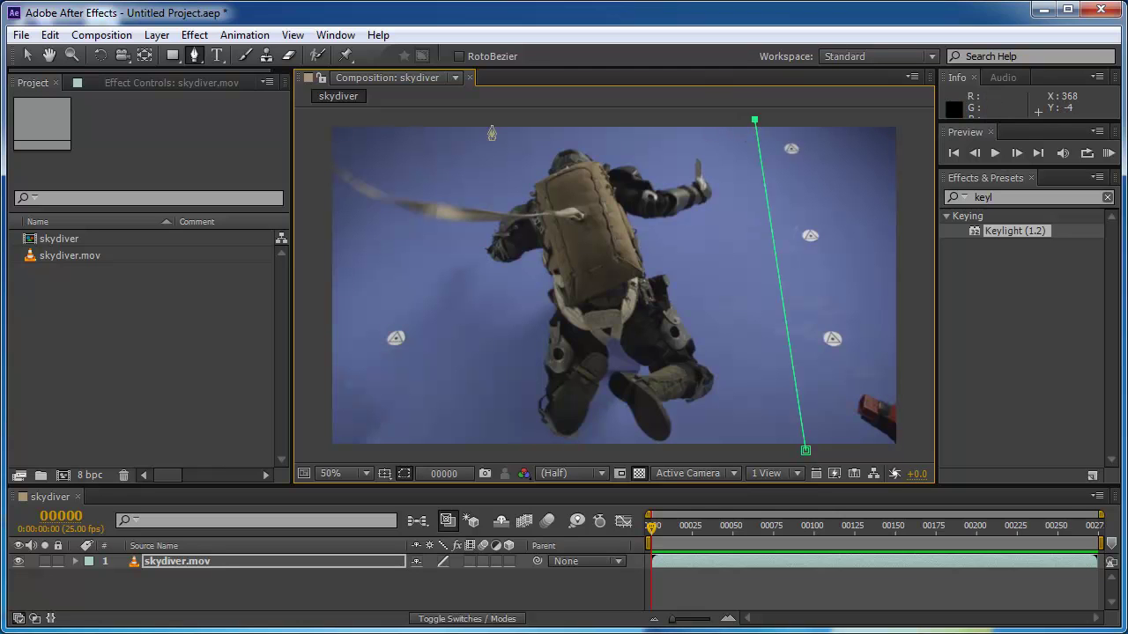
left_click(323, 117)
left_click(321, 284)
left_click(501, 306)
left_click(504, 452)
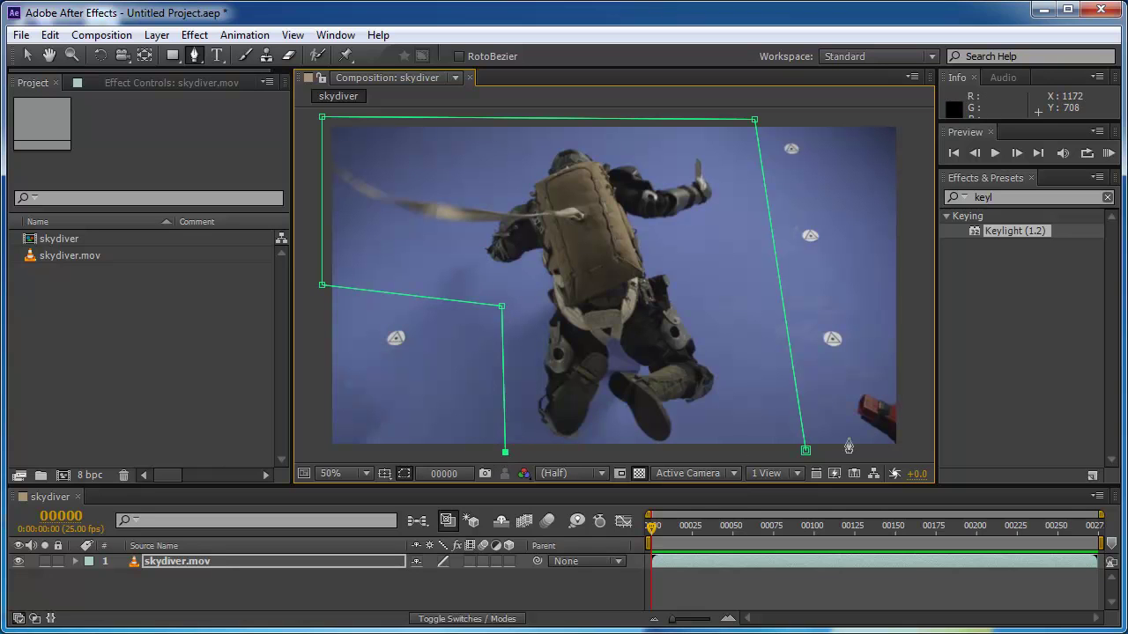
left_click(806, 450)
Step: Scrub and preview the masked clip to examine whether the skydiver stays inside the mask
key("v")
left_click_drag(657, 528, 699, 566)
key("KP_0")
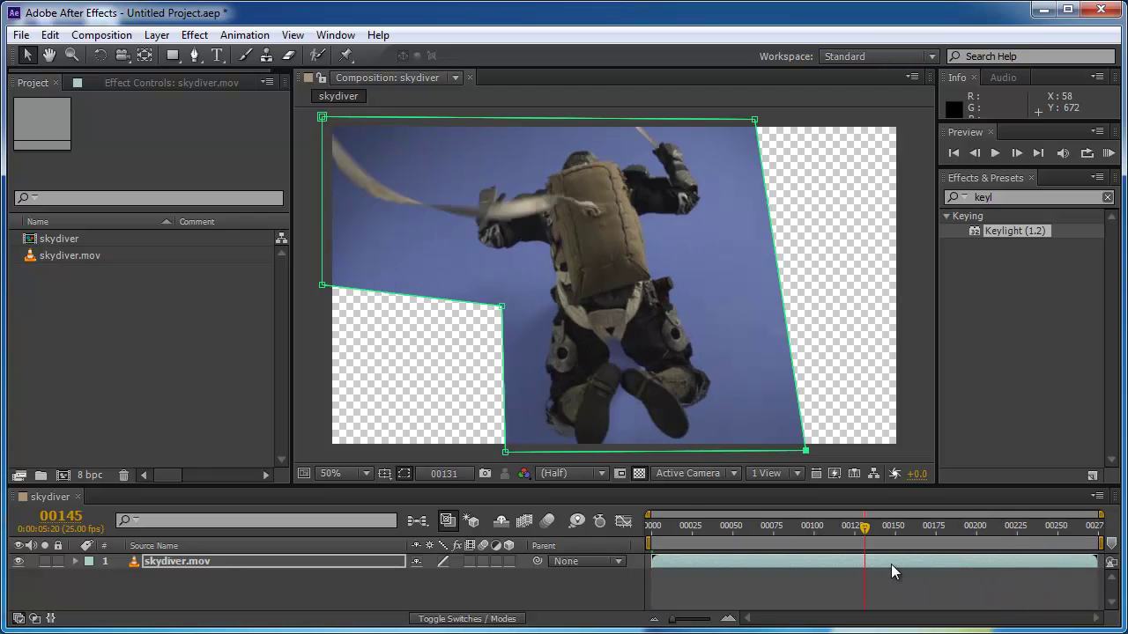
Step: Reveal the mask on the skydiver.mov layer and rename it "g matte"
left_click(171, 565)
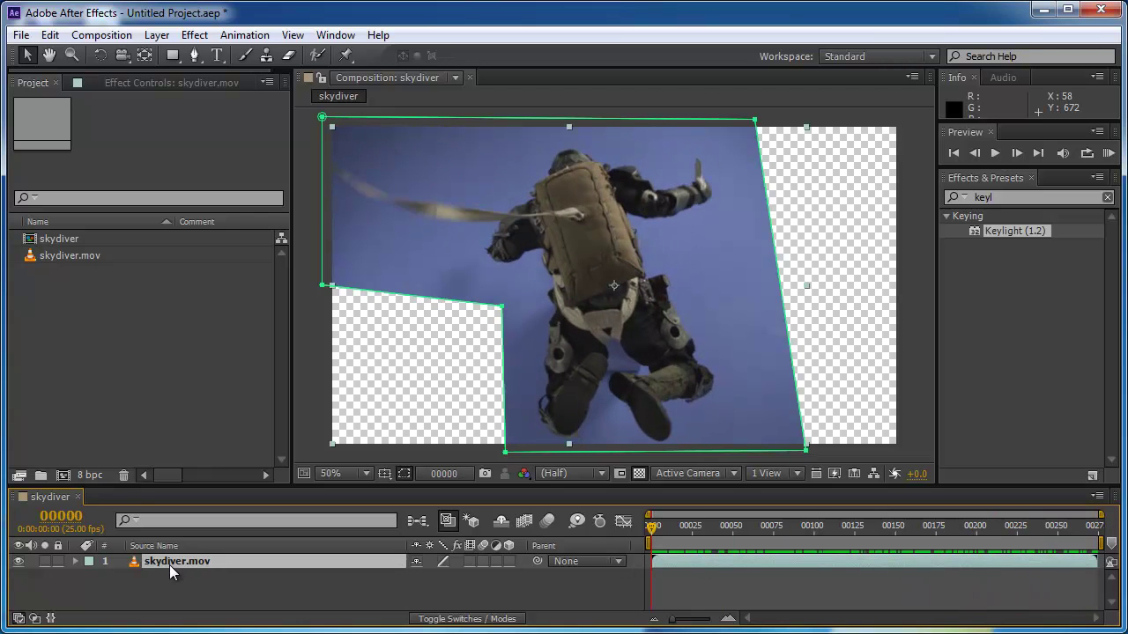
key("m")
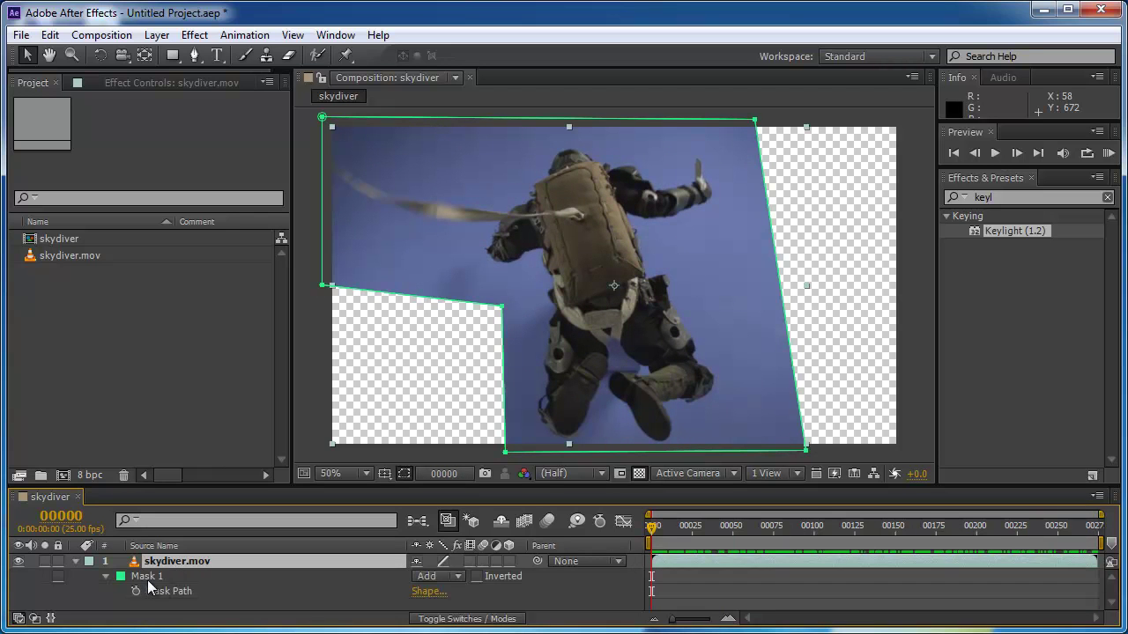
left_click(148, 577)
key("Return")
type("g matte")
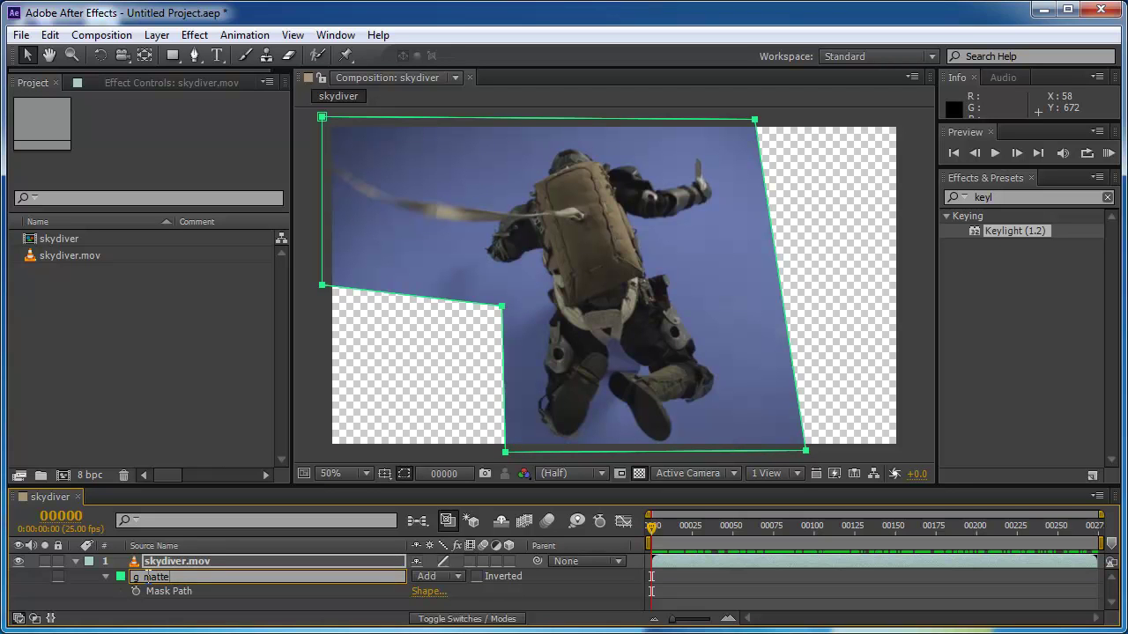
key("Return")
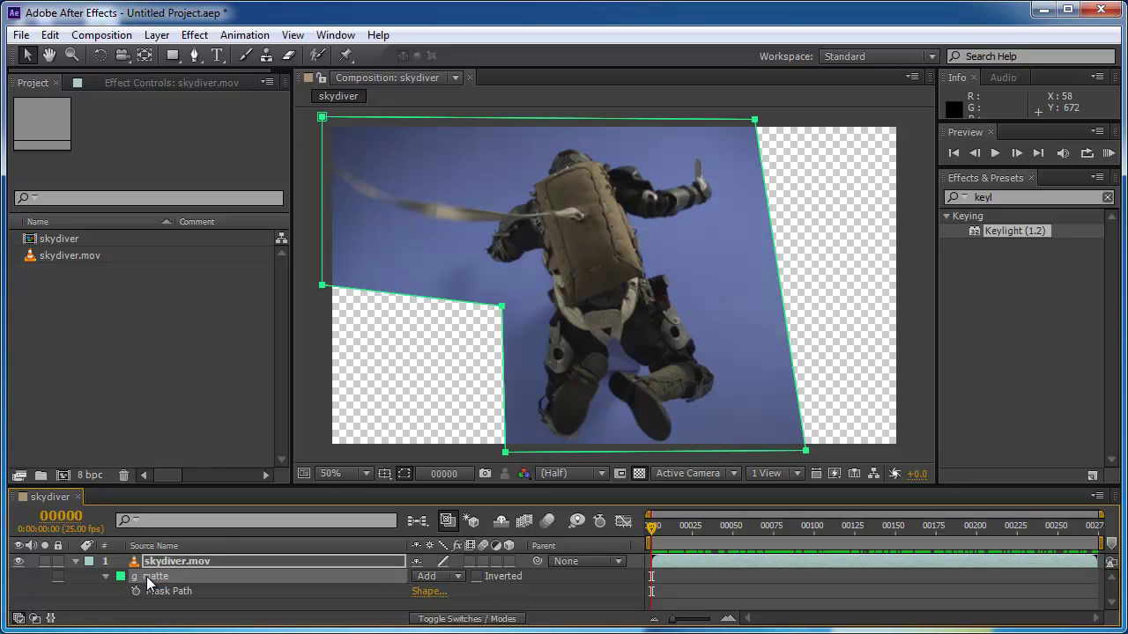
Step: Apply the Keylight (1.2) effect to the skydiver.mov layer and collapse the layer's mask properties
left_click(106, 576)
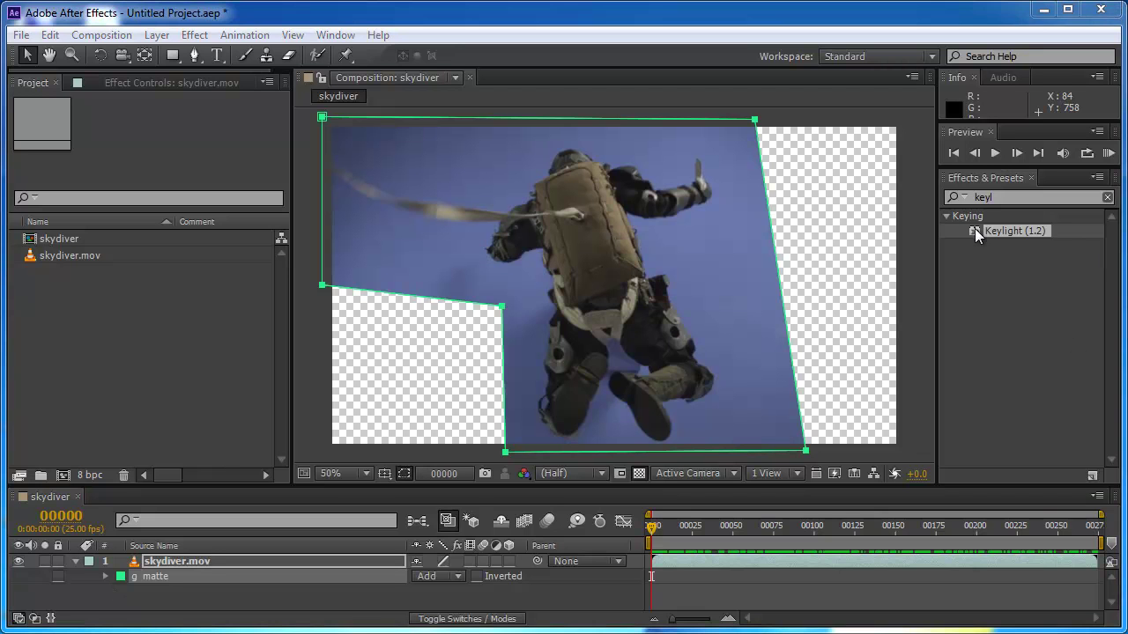
left_click_drag(977, 233, 130, 566)
left_click(76, 562)
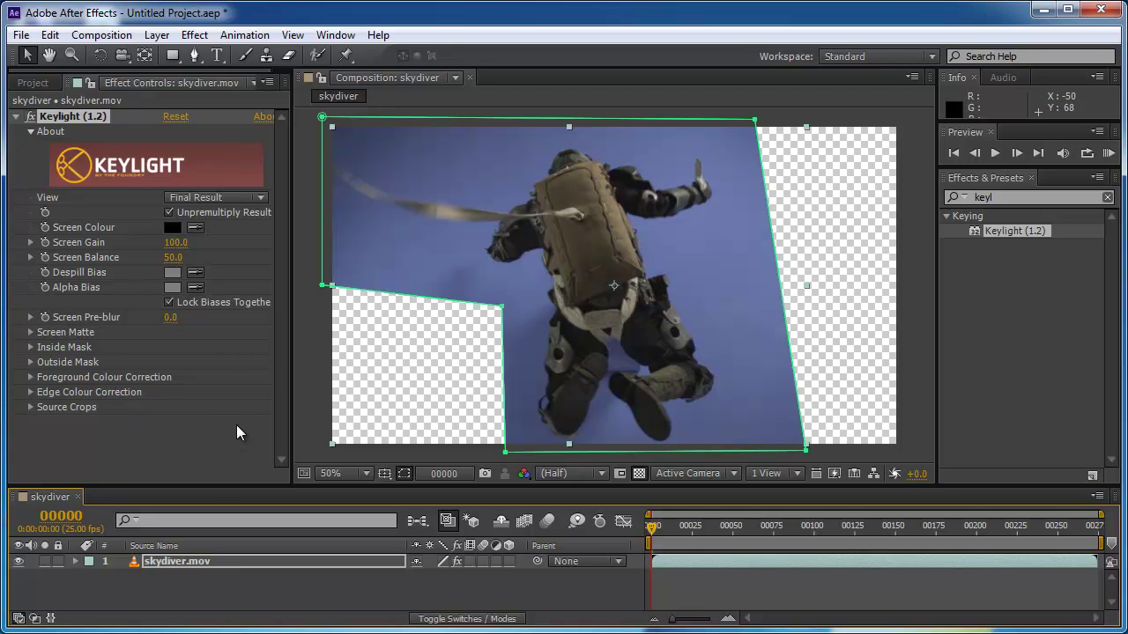
Step: Try sampling the blue backdrop beside the skydiver as Keylight's Screen Colour, and reset the effect
left_click(196, 227)
left_click(785, 244)
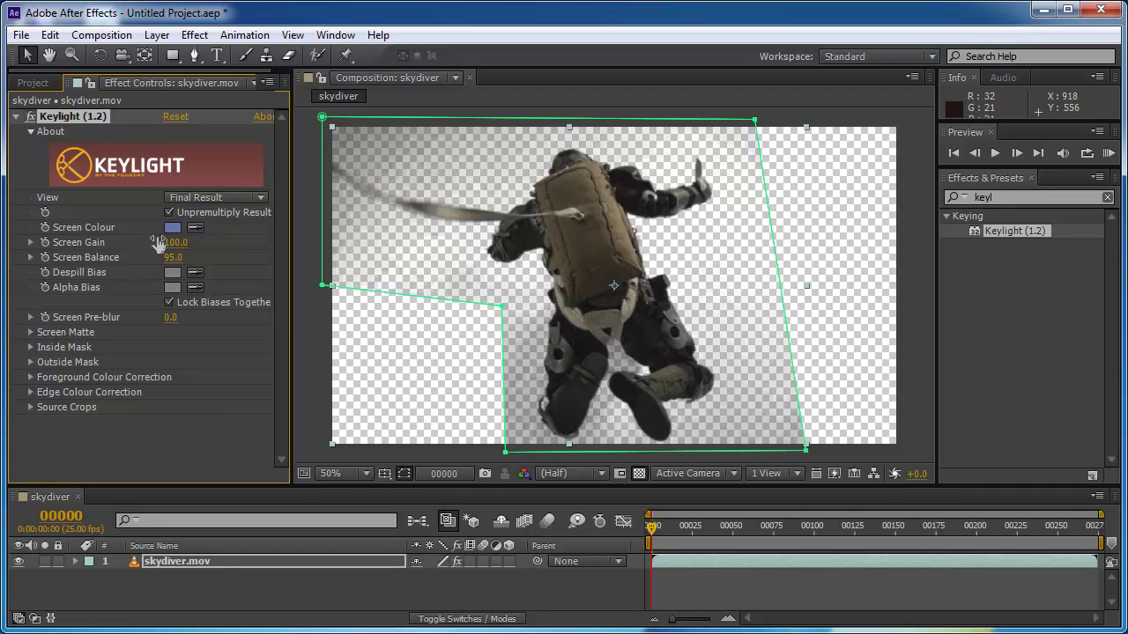
left_click(174, 116)
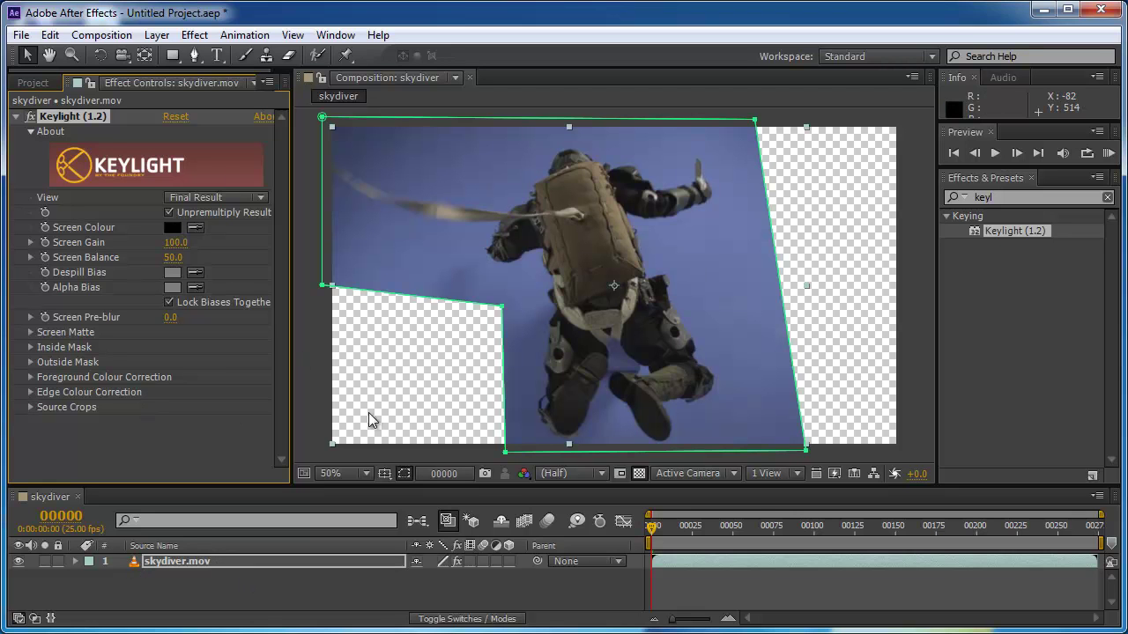
Step: Set Keylight's View to Status and show the unkeyed skydiver.mov footage in a widened layer viewer beside the composition
left_click(211, 197)
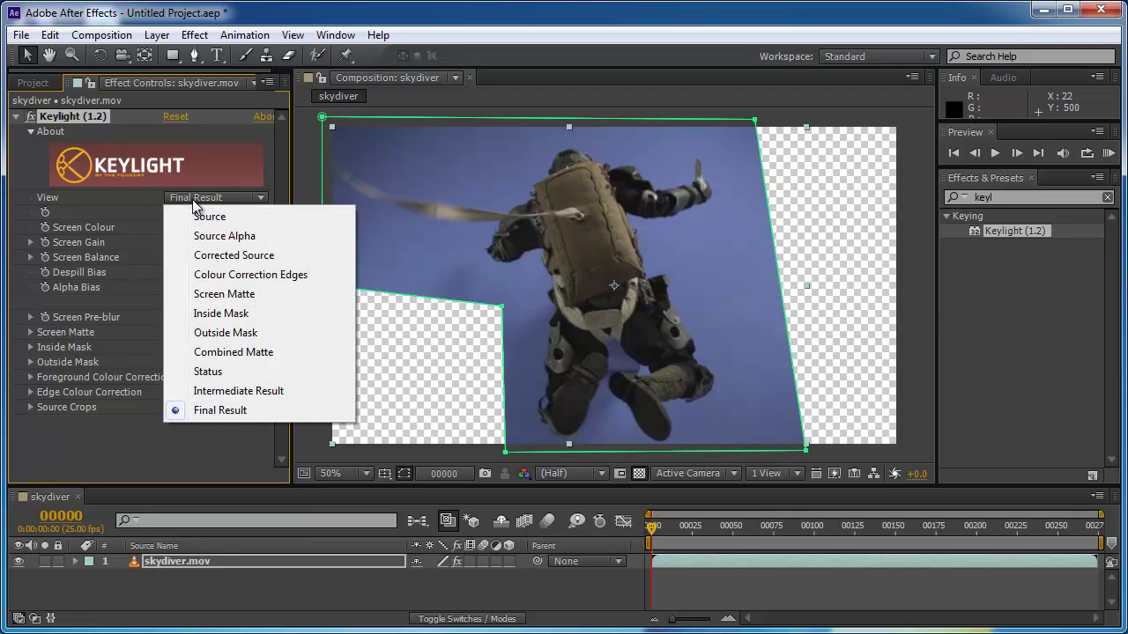
left_click(191, 372)
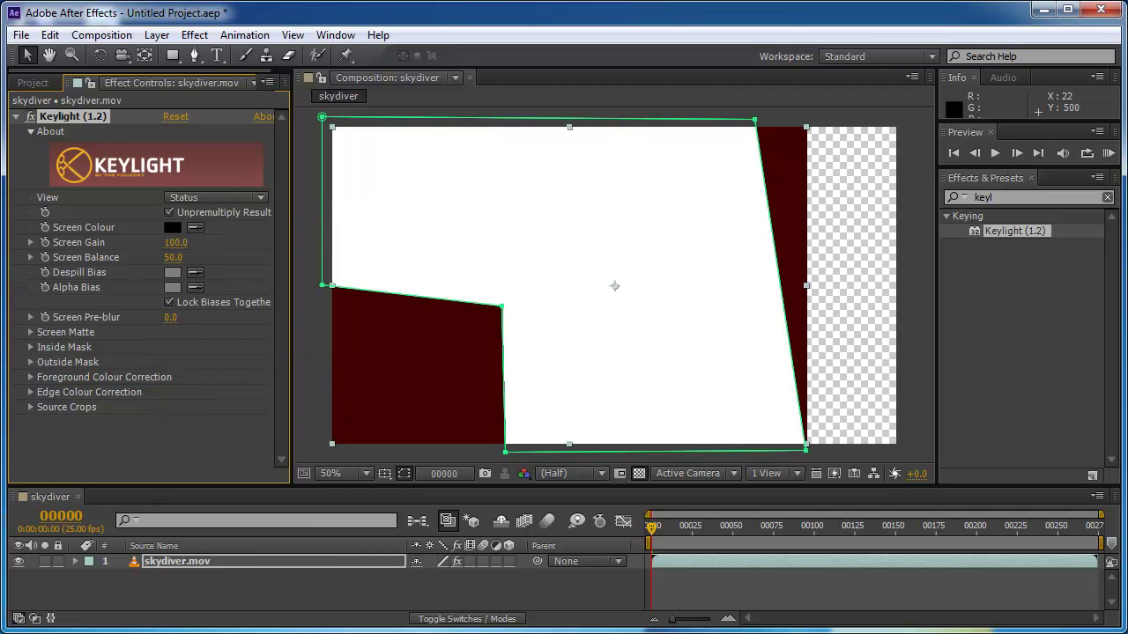
double_click(134, 564)
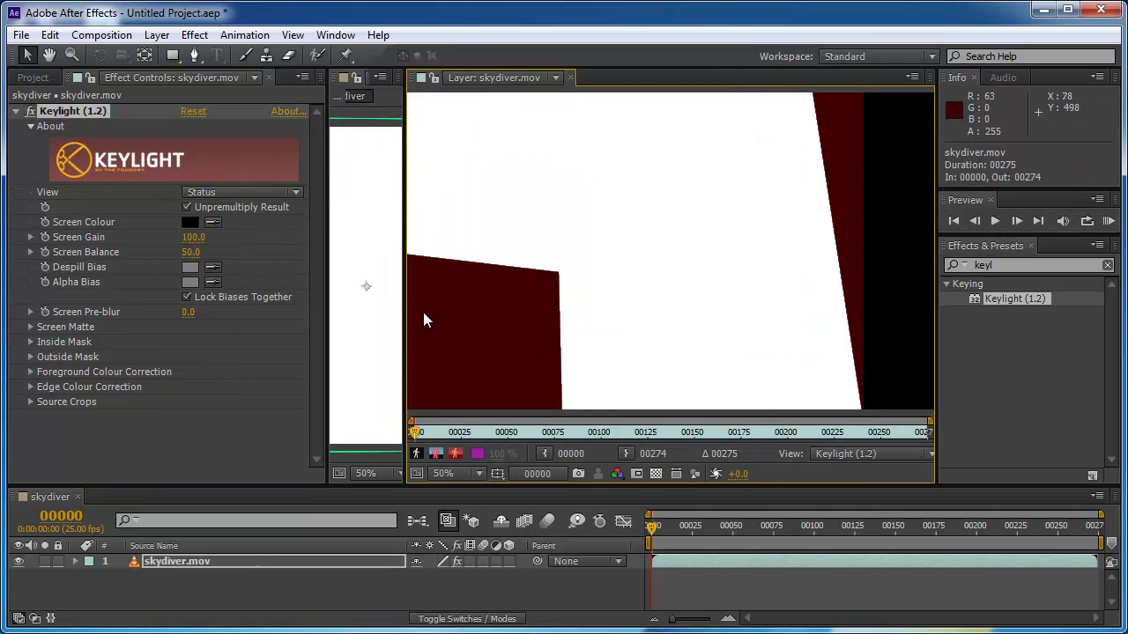
left_click_drag(404, 227, 628, 268)
left_click(904, 455)
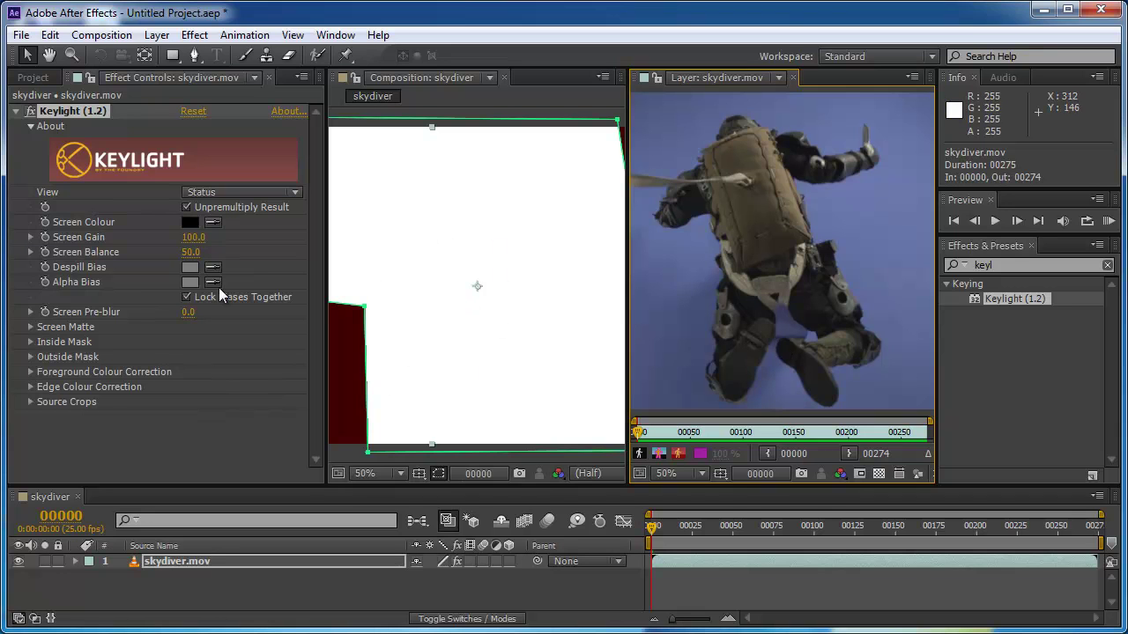
Step: Sample Keylight's Screen Colour from the blue backdrop near the skydiver's feet in the layer viewer, and close that viewer
left_click(213, 223)
left_click(772, 377)
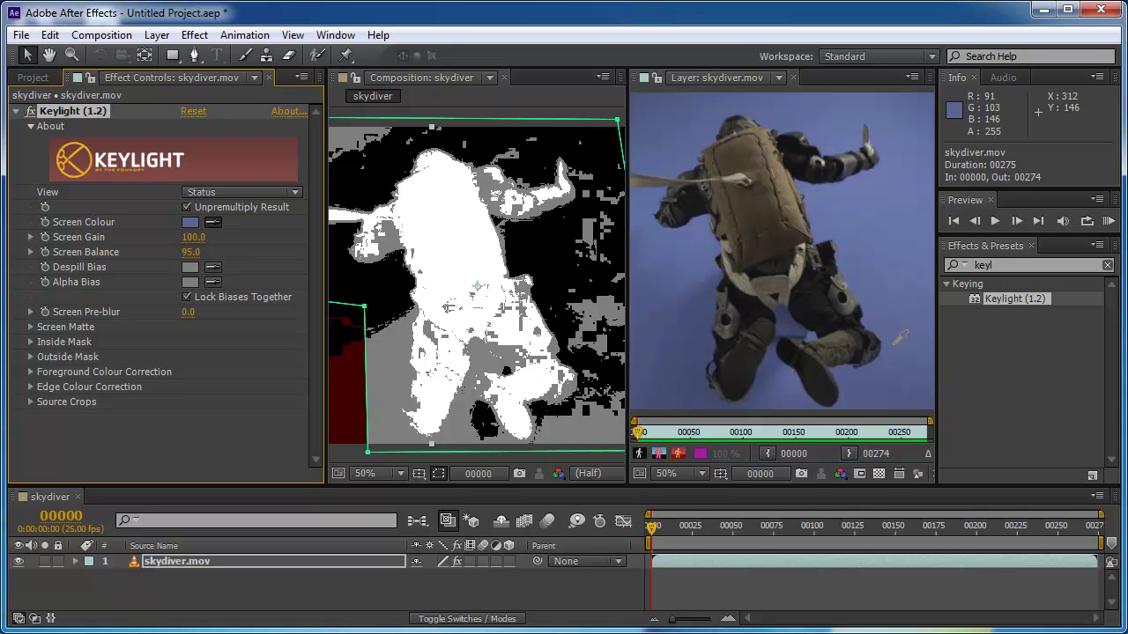
mouse_move(899, 337)
left_mouse_down()
mouse_move(866, 388)
mouse_move(789, 403)
mouse_move(693, 388)
mouse_move(749, 407)
mouse_move(770, 385)
mouse_move(900, 335)
left_mouse_up()
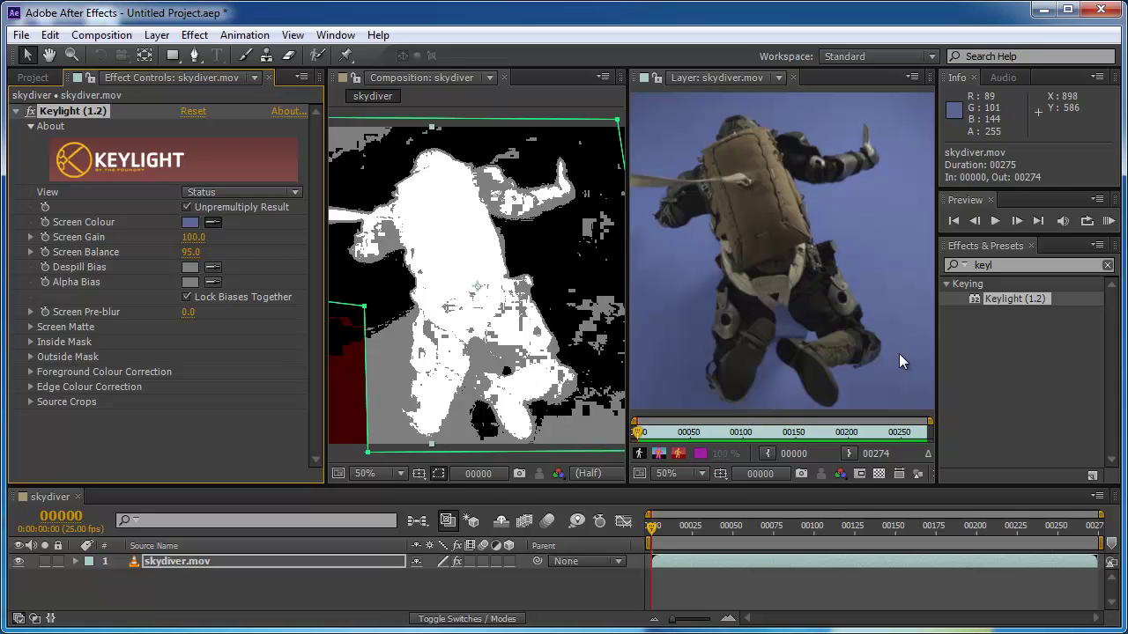
left_click(791, 78)
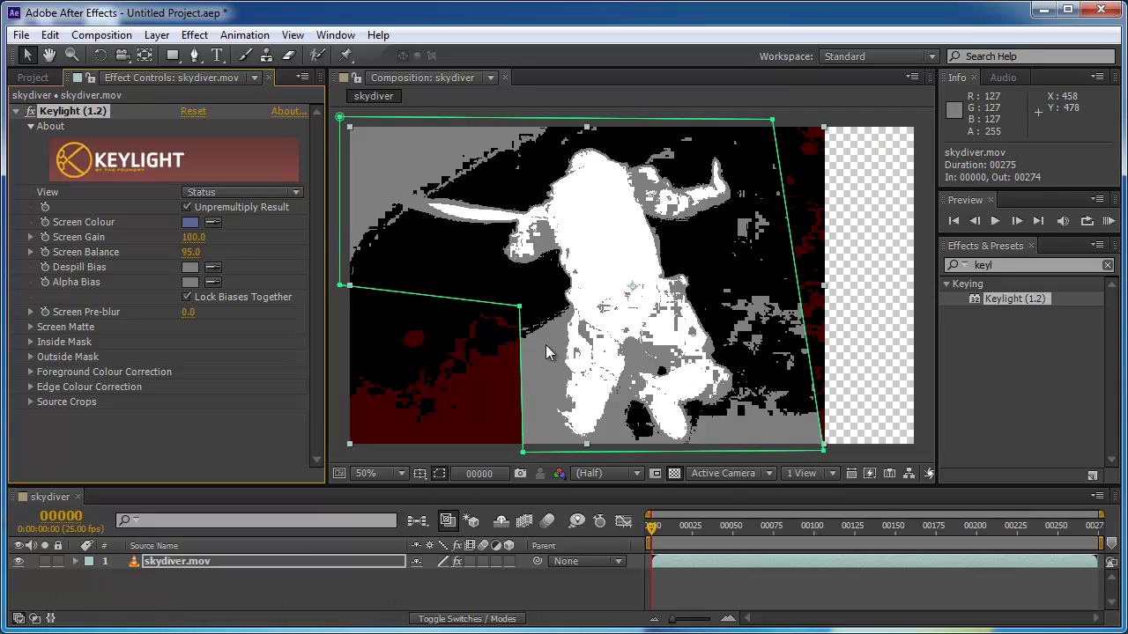
Step: Try Keylight Screen Gain values of 102 and about 126, and return the gain to 100
left_click(193, 237)
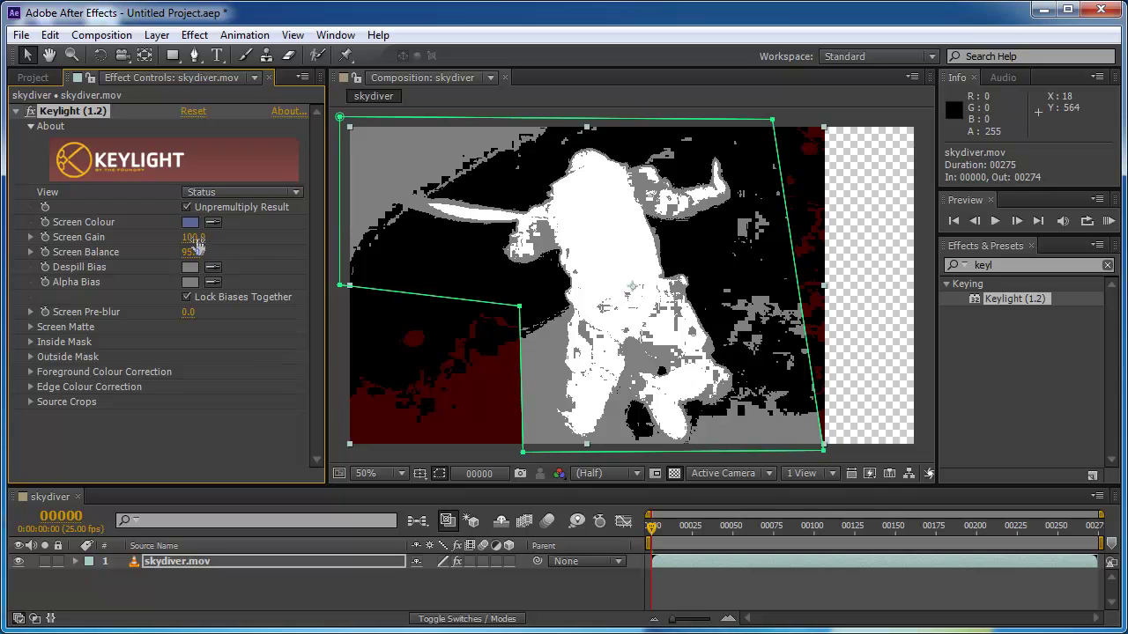
type("10")
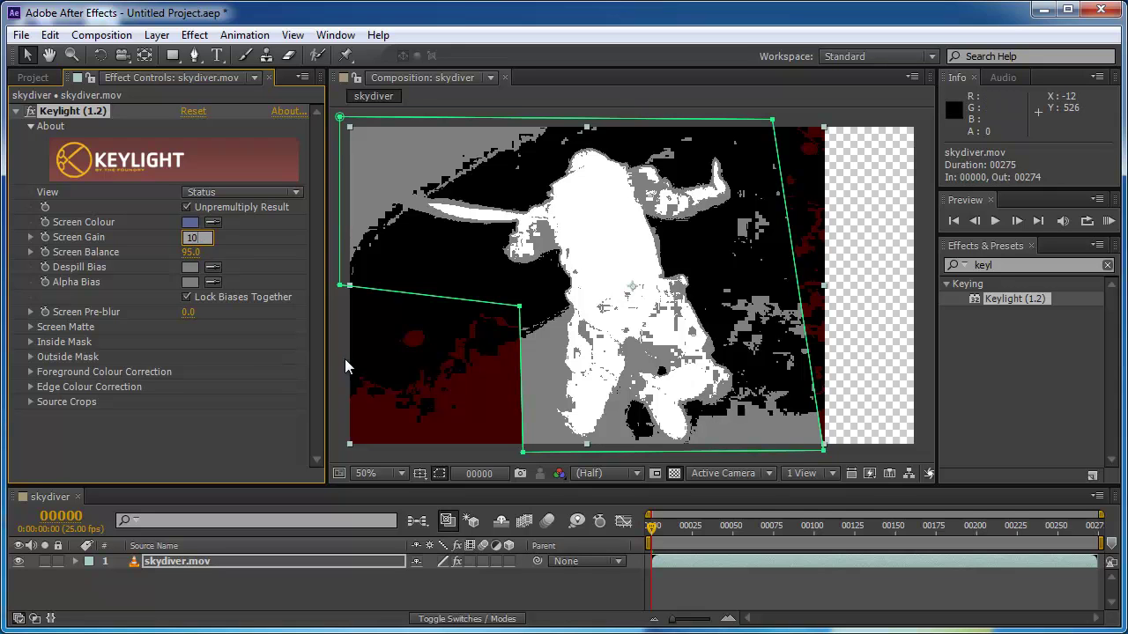
type("2")
key("Return")
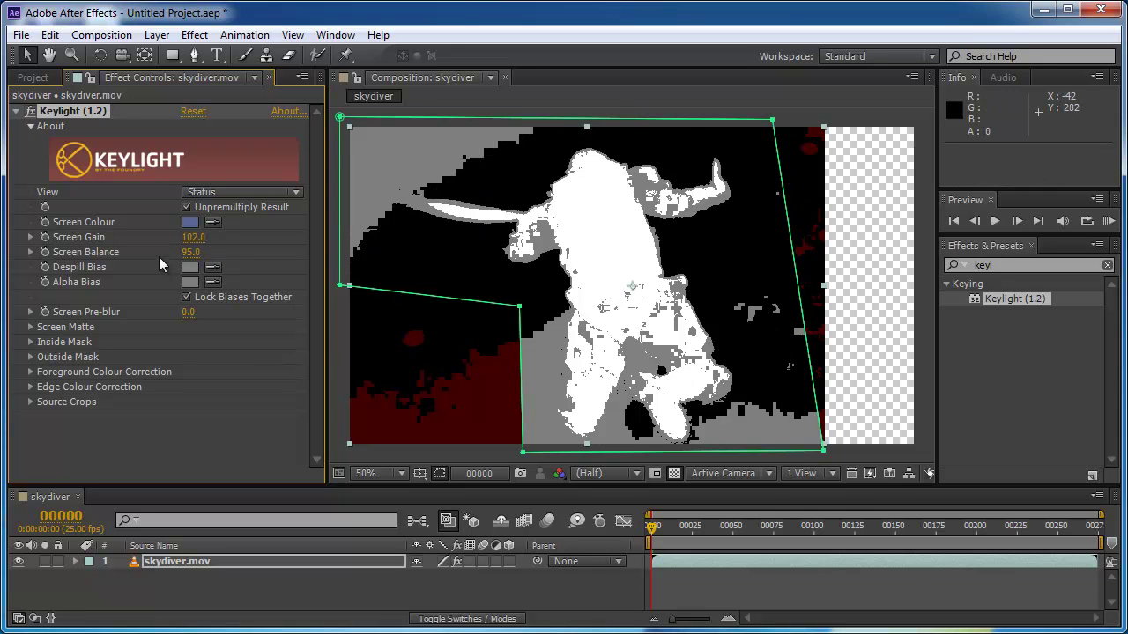
mouse_move(189, 249)
left_mouse_down()
mouse_move(237, 250)
mouse_move(197, 238)
mouse_move(208, 237)
left_mouse_up()
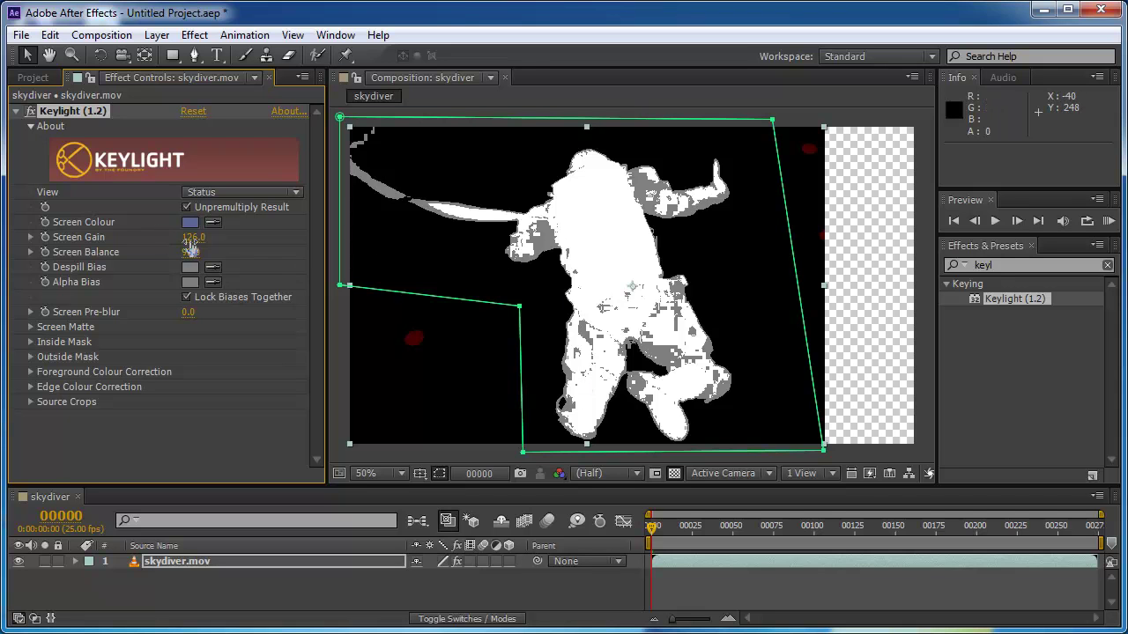
left_click_drag(193, 237, 171, 234)
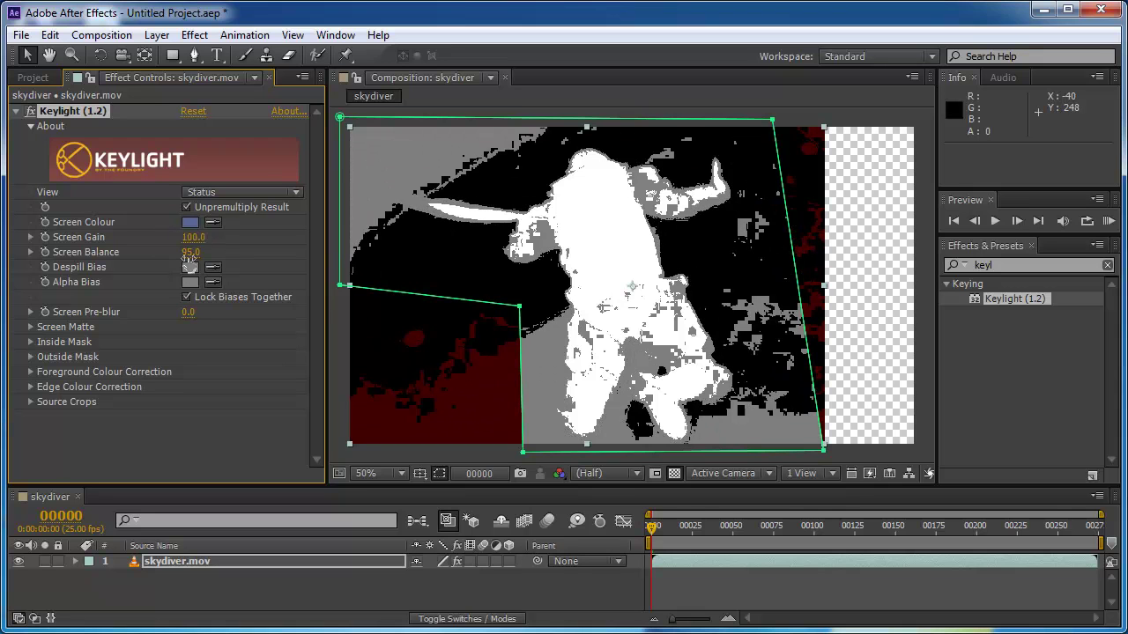
Step: Set Keylight's Screen Gain to 103 and the Screen Matte's Clip Black to 21
left_click(194, 237)
type("103")
key("Return")
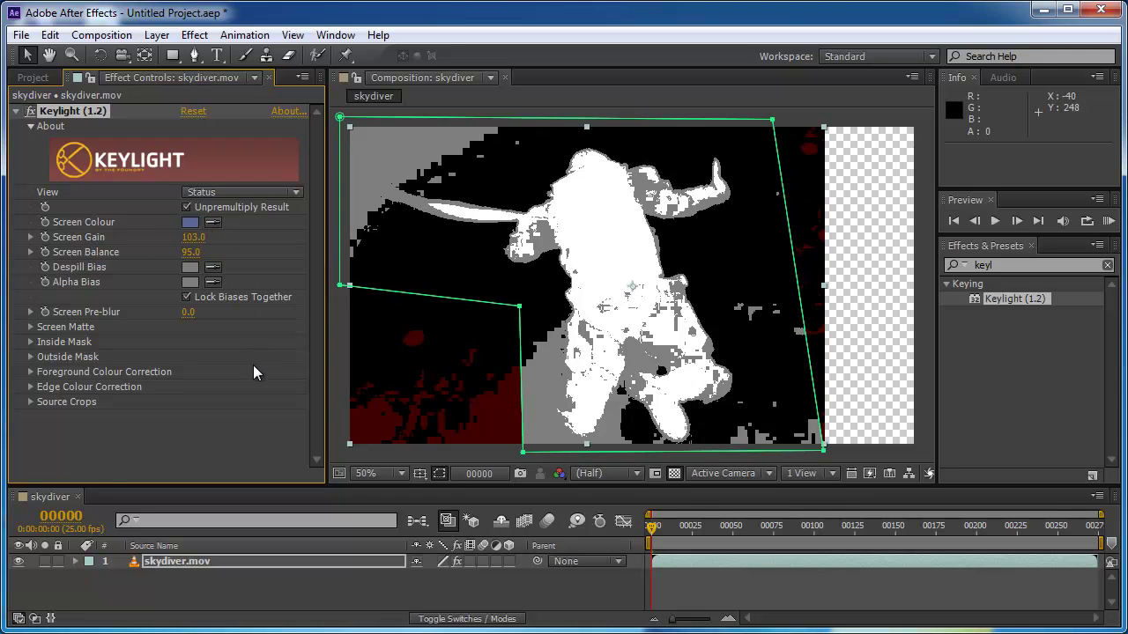
left_click(29, 326)
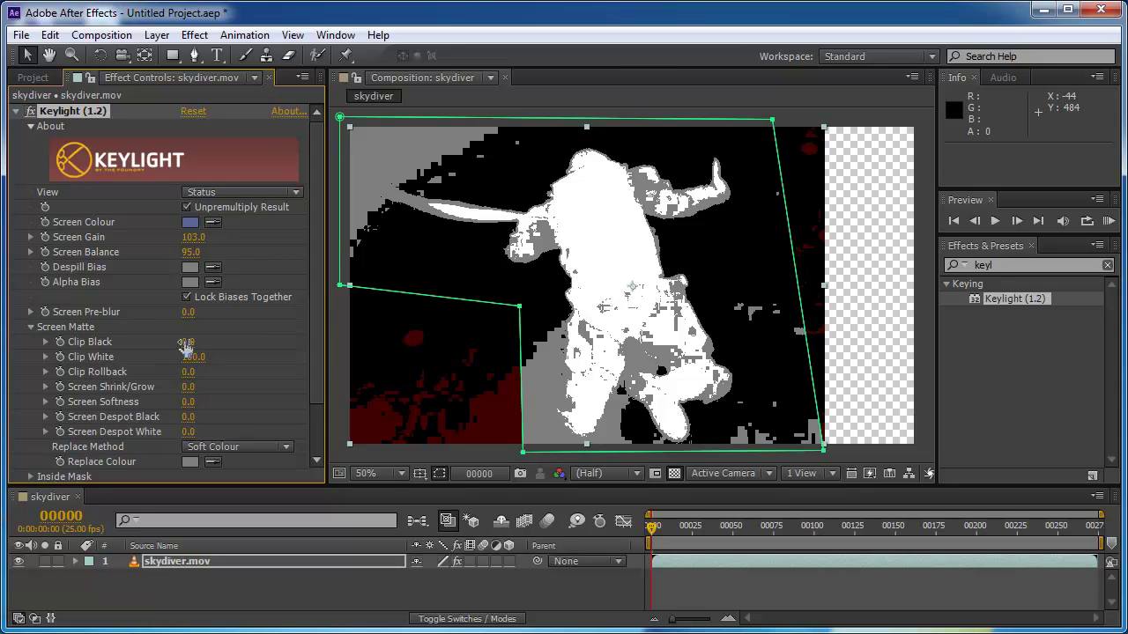
left_click_drag(188, 341, 204, 342)
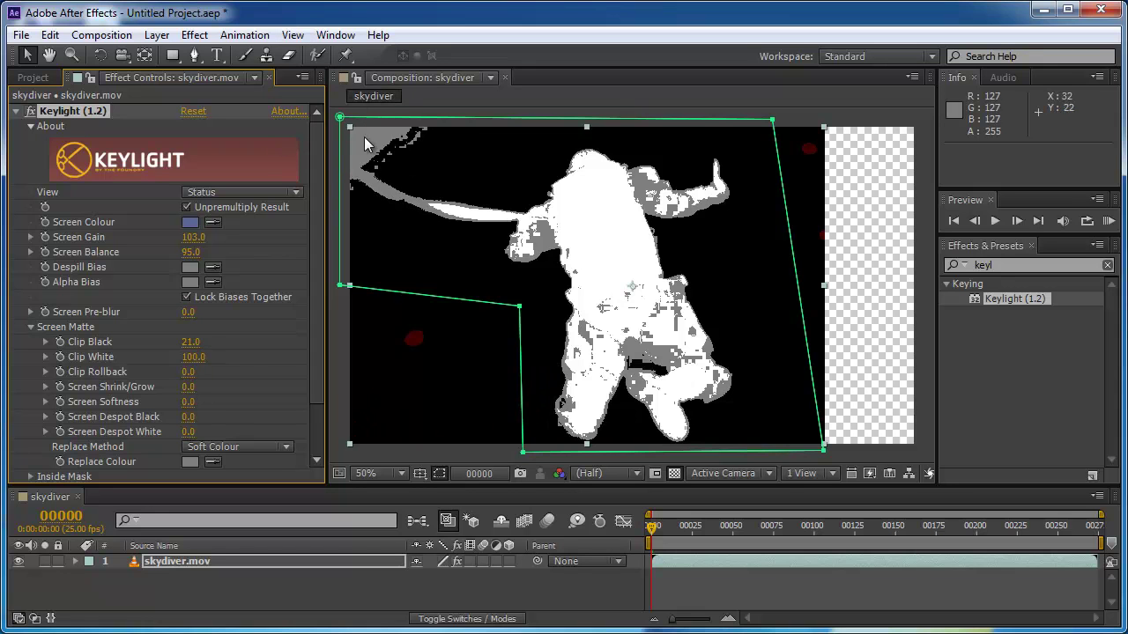
Step: Set the Screen Matte's Clip Black to 36 and lower Clip White to 84 and then 68, checking the matte between changes
left_click_drag(188, 342, 195, 338)
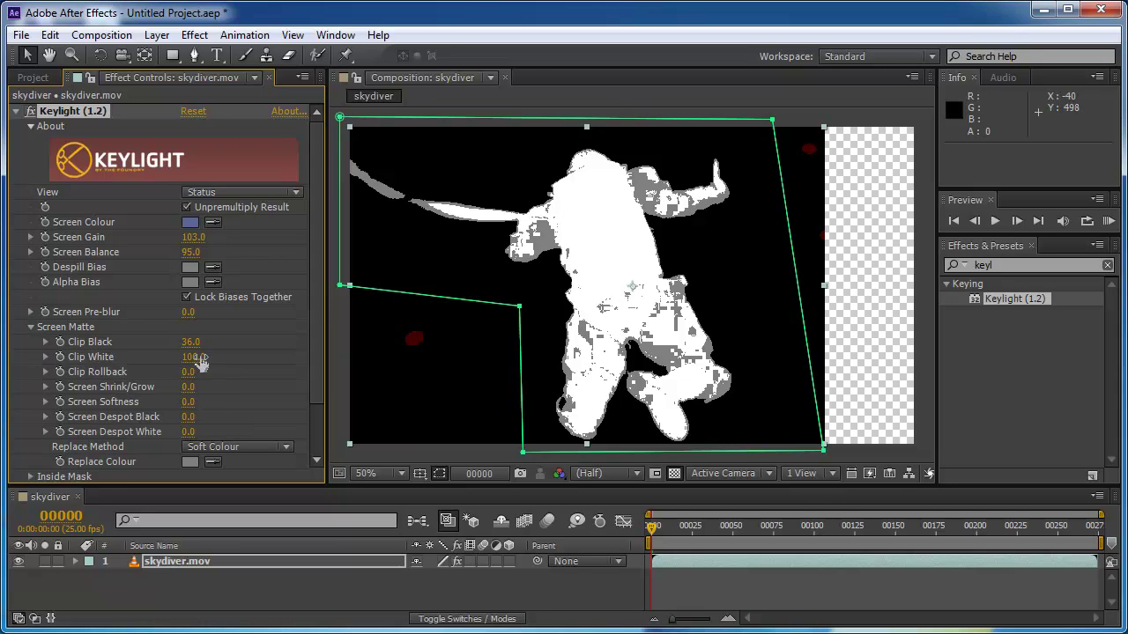
left_click_drag(199, 361, 188, 357)
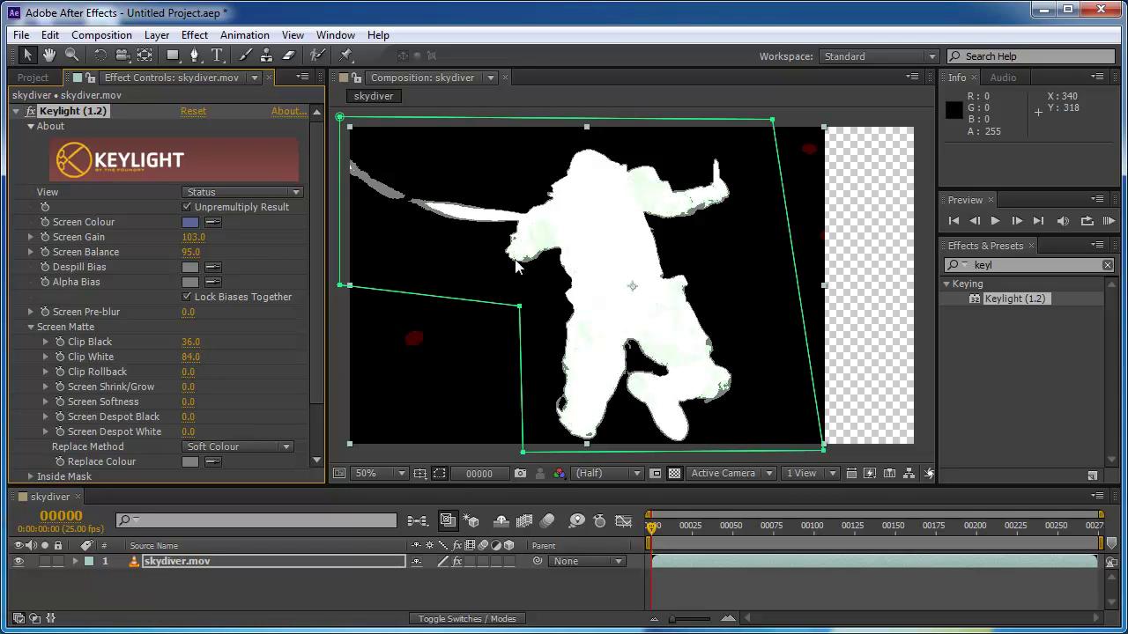
key("period")
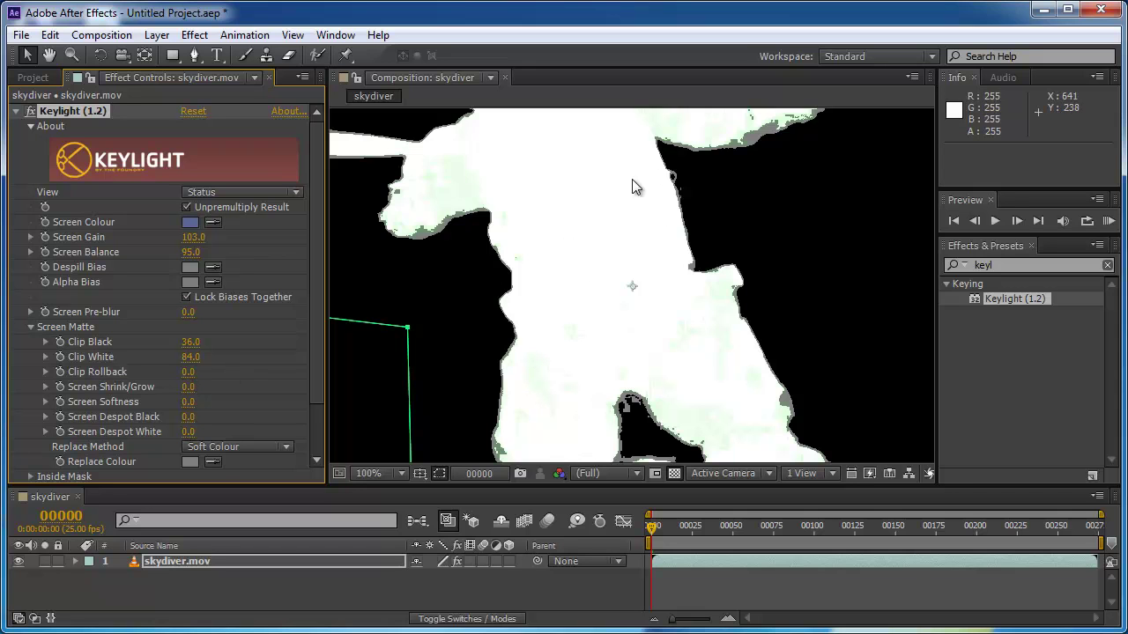
scroll(620, 220, "down", 1)
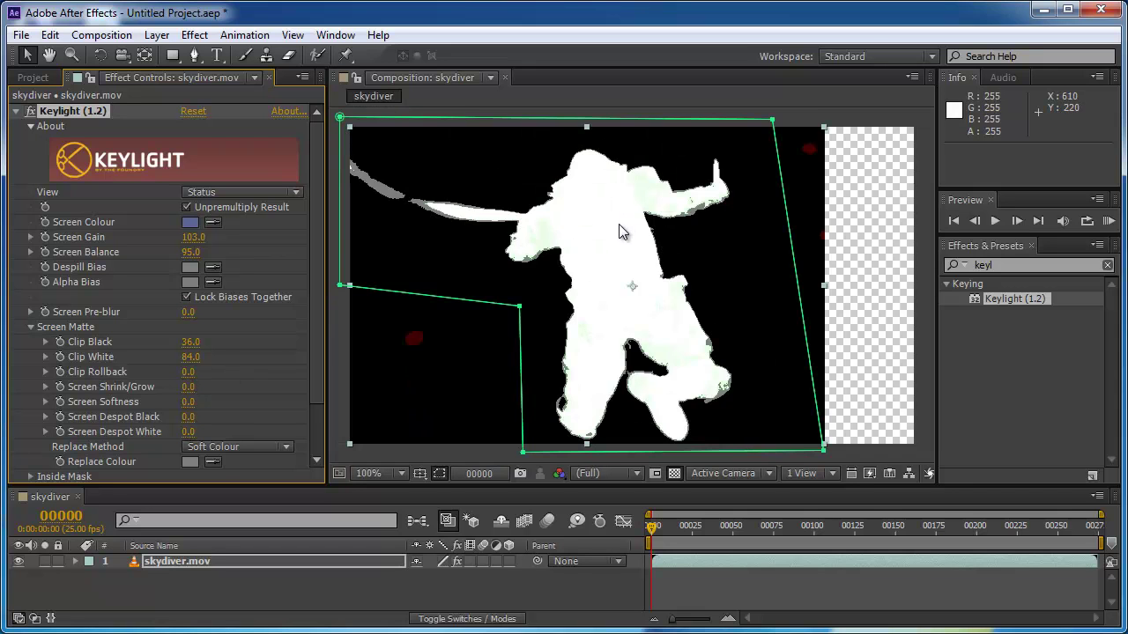
scroll(618, 223, "up", 1)
left_click_drag(193, 363, 177, 352)
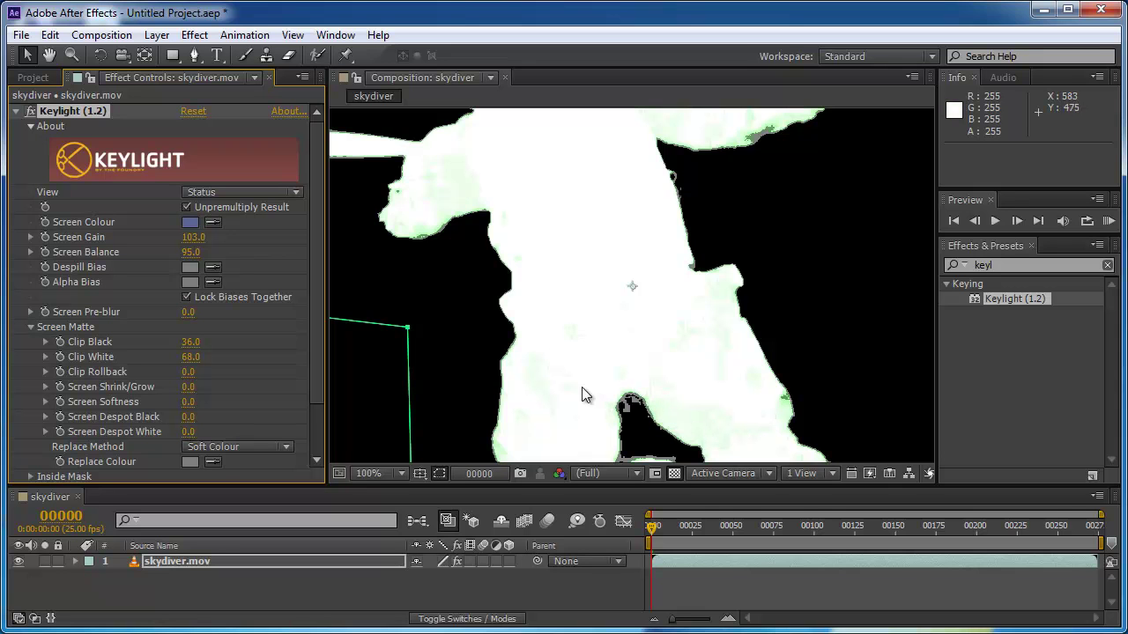
Step: Check the matte around the skydiver at two magnifications and set Clip White to 52
key("comma")
key("period")
key("comma")
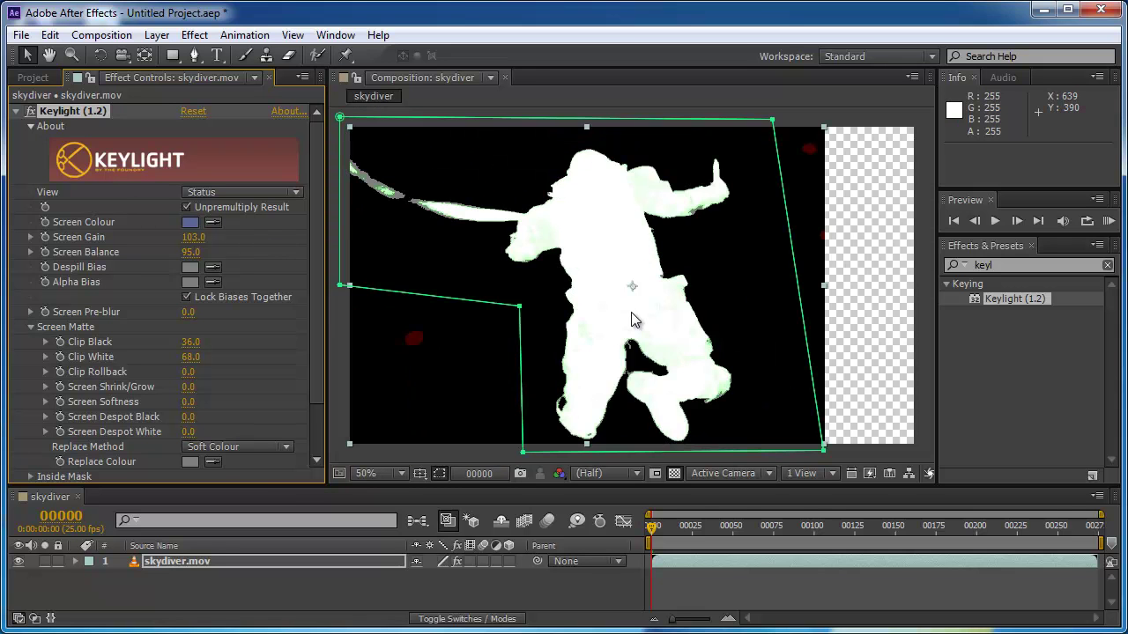
key("period")
key("comma")
key("period")
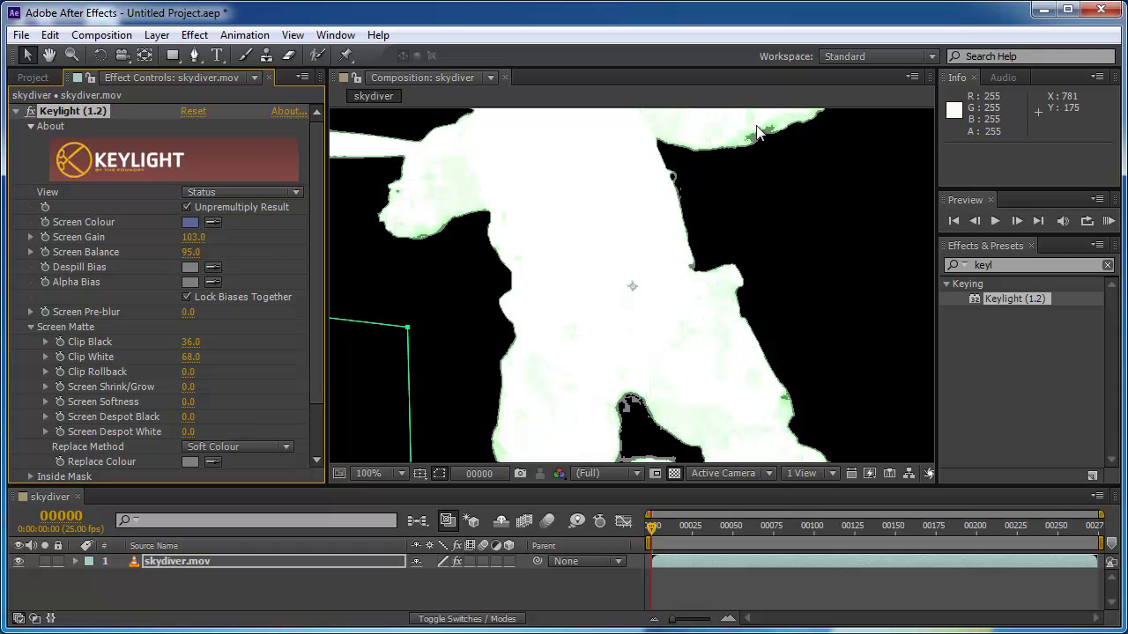
left_click_drag(182, 360, 173, 354)
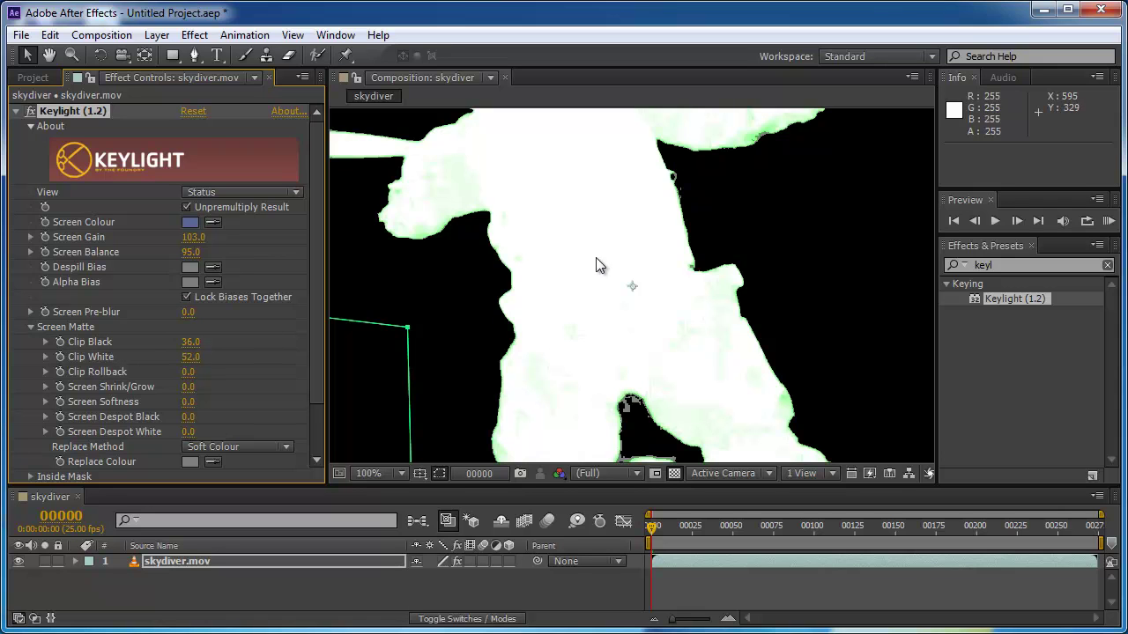
scroll(705, 250, "down", 2)
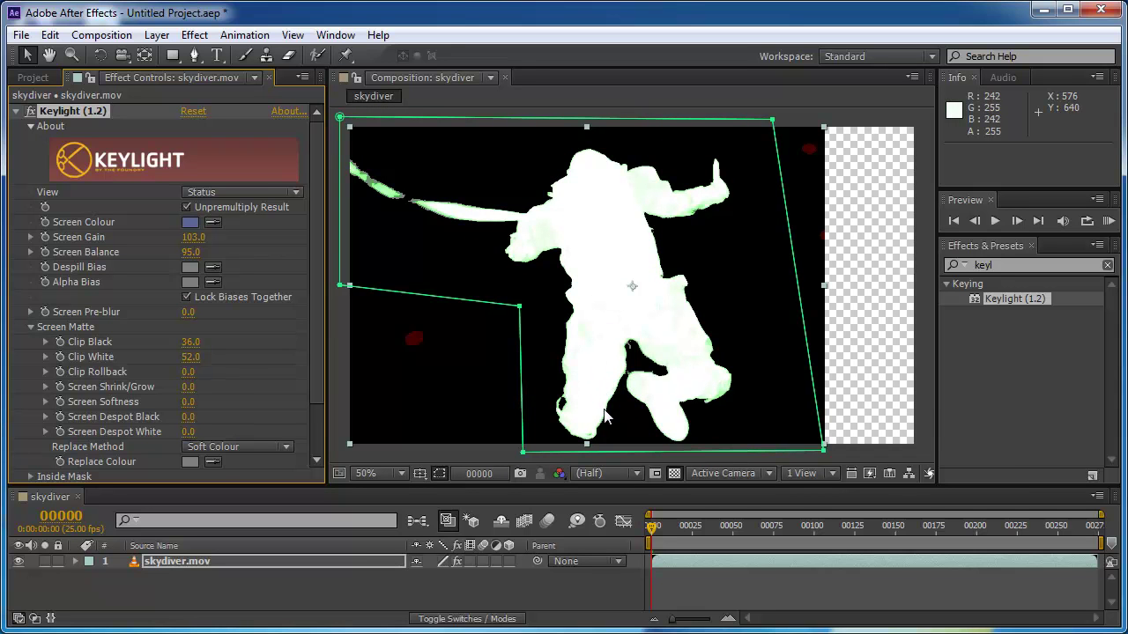
scroll(607, 409, "up", 2)
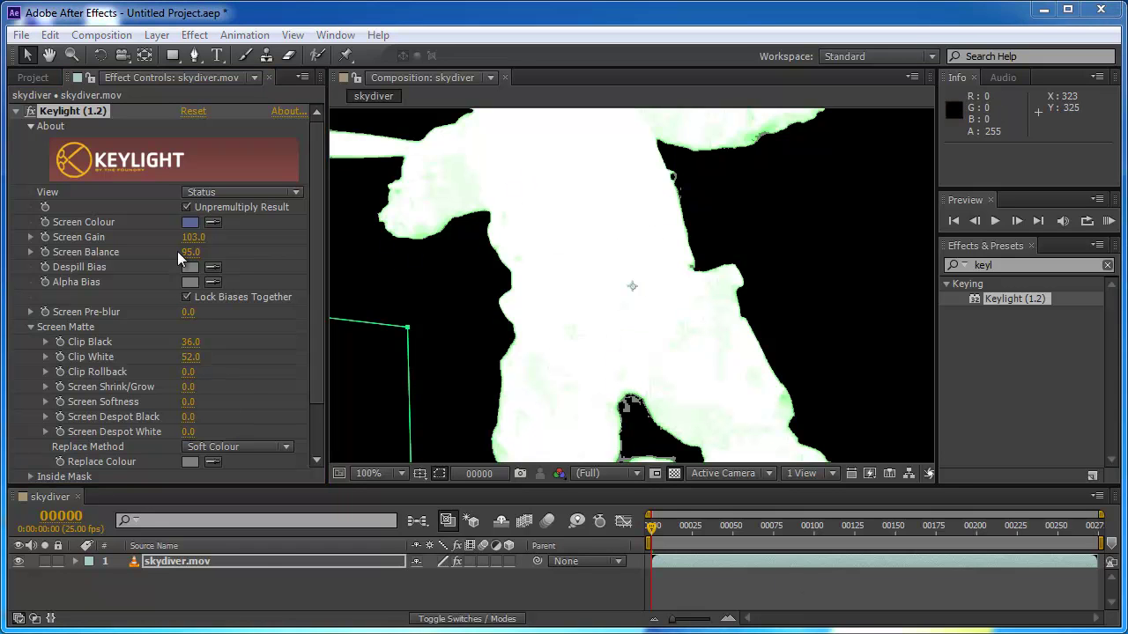
Step: Rename the skydiver.mov layer as core
left_click(146, 564)
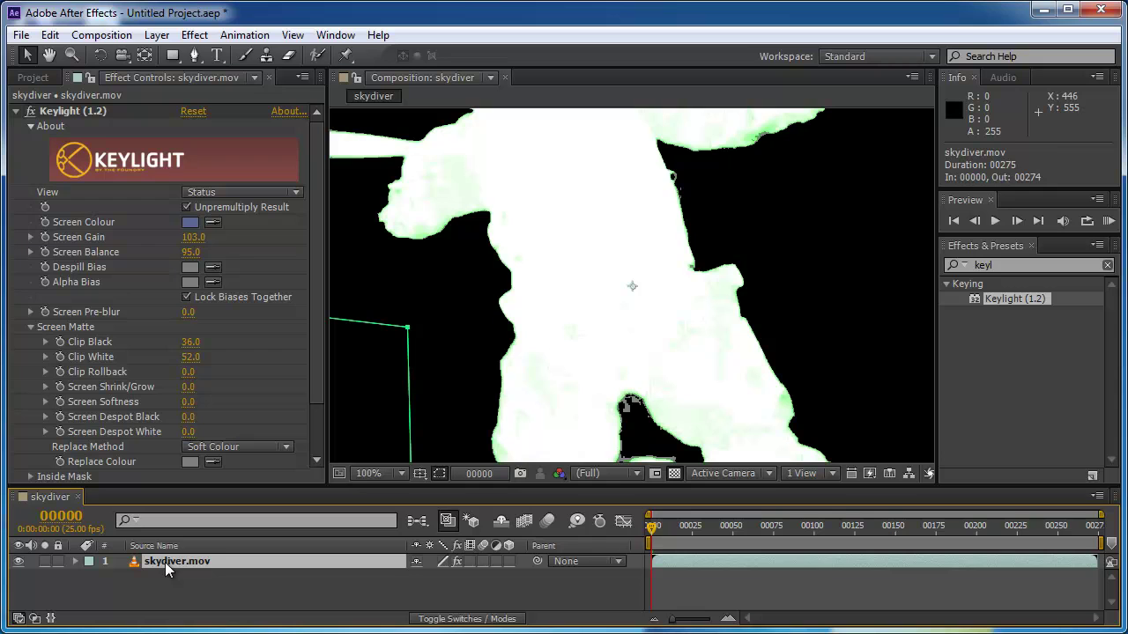
key("Return")
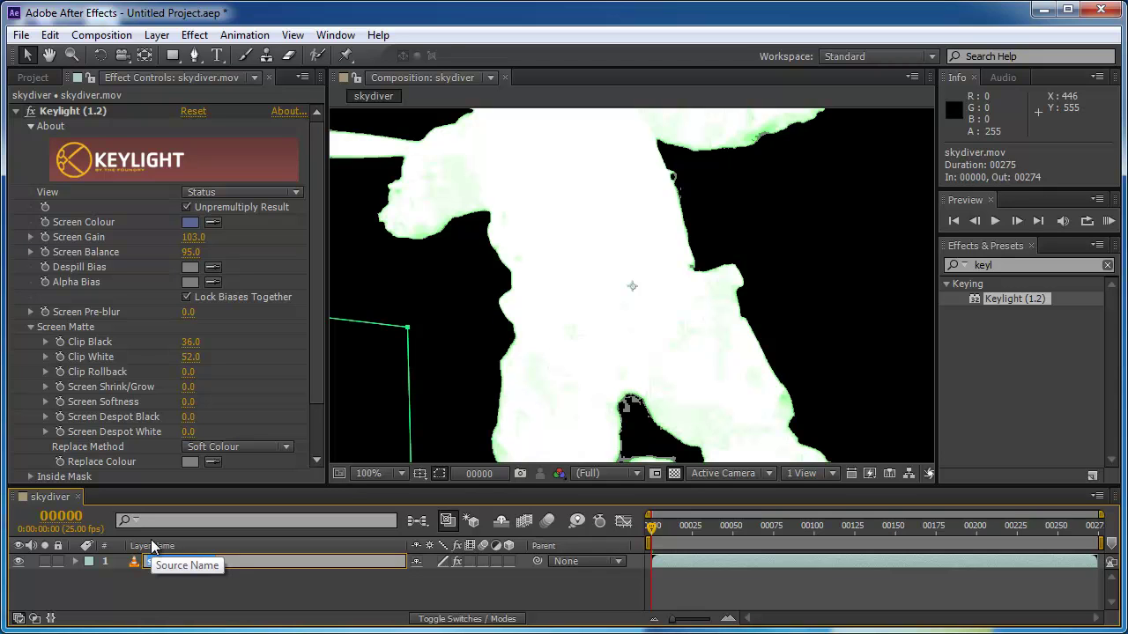
type("core")
key("Return")
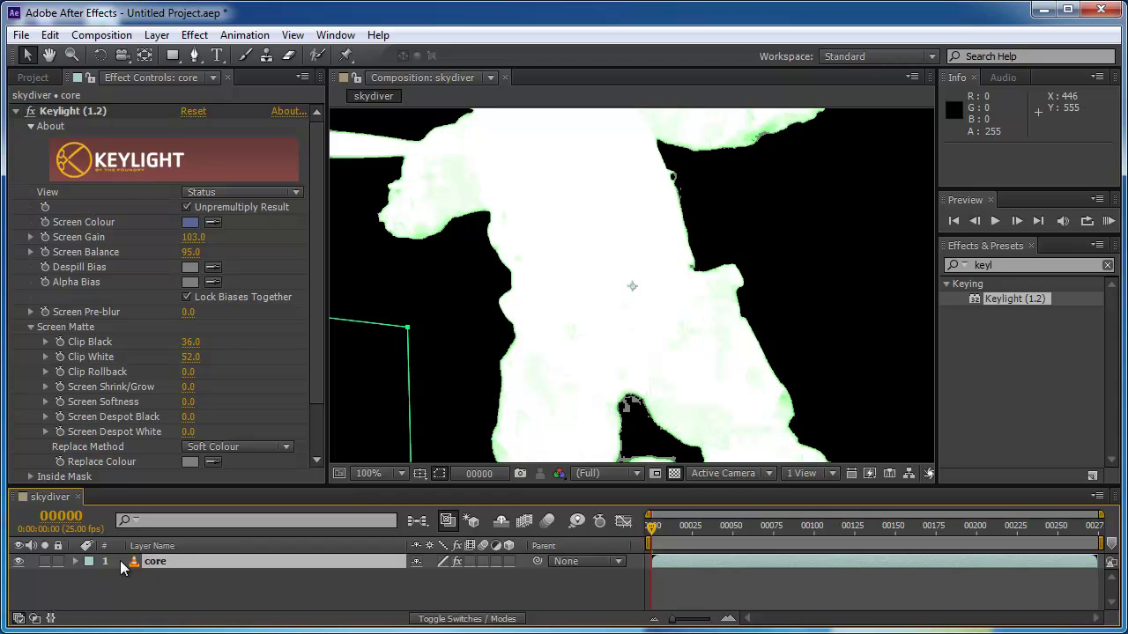
Step: Duplicate the core layer and rename the copy as edge
key("ctrl+d")
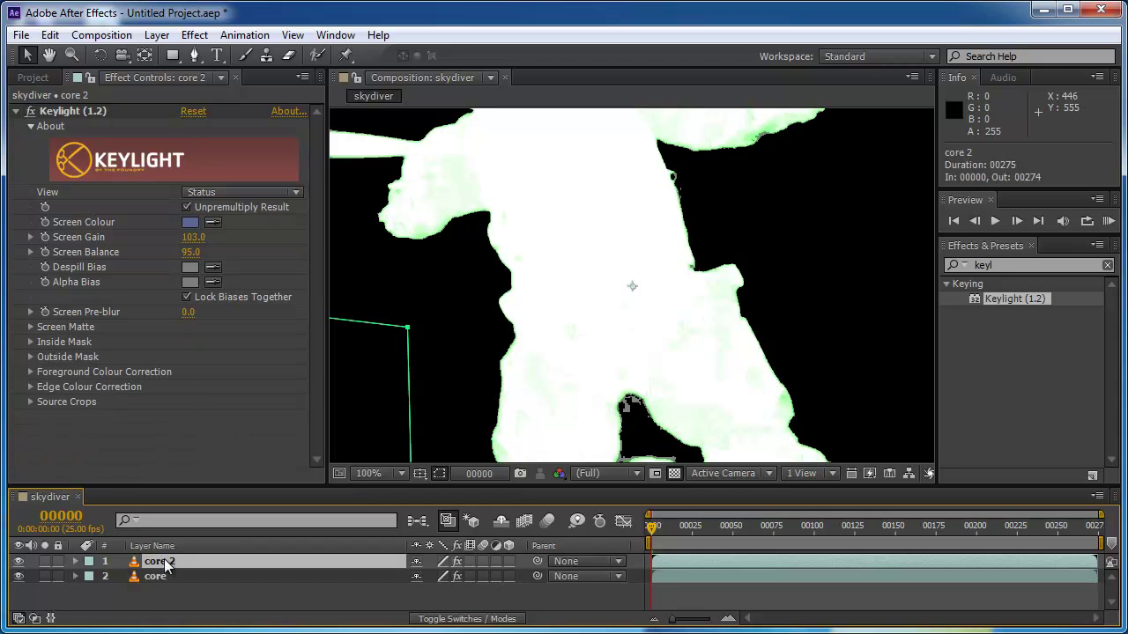
key("Return")
type("edge")
key("Return")
Step: Hide and lock the edge layer, and select the core layer
left_click(18, 561)
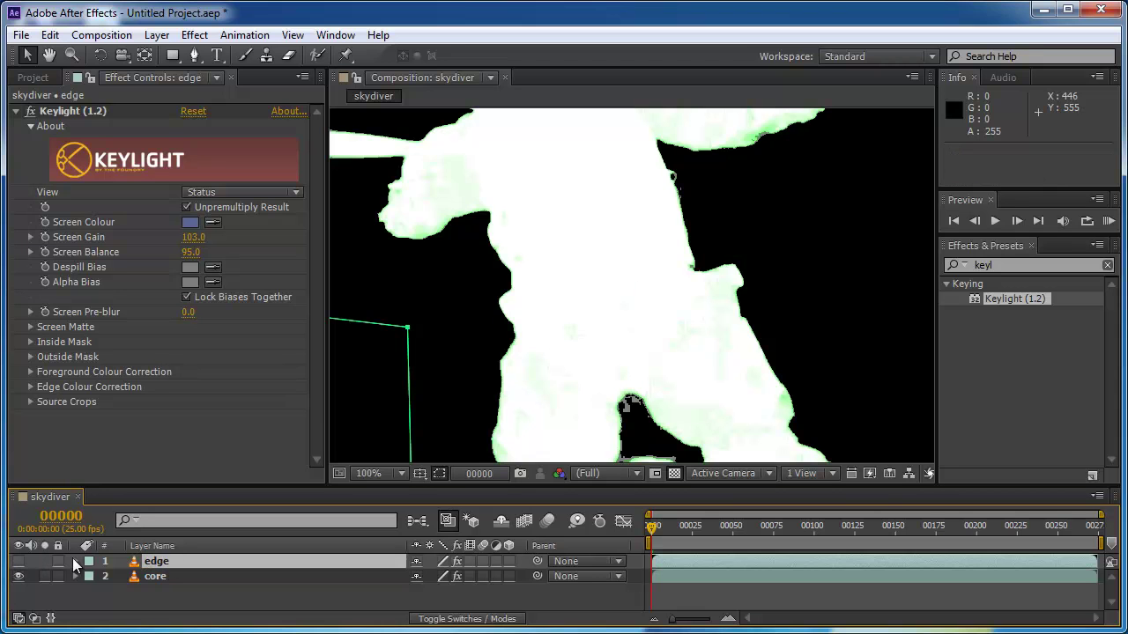
left_click(58, 561)
left_click(151, 577)
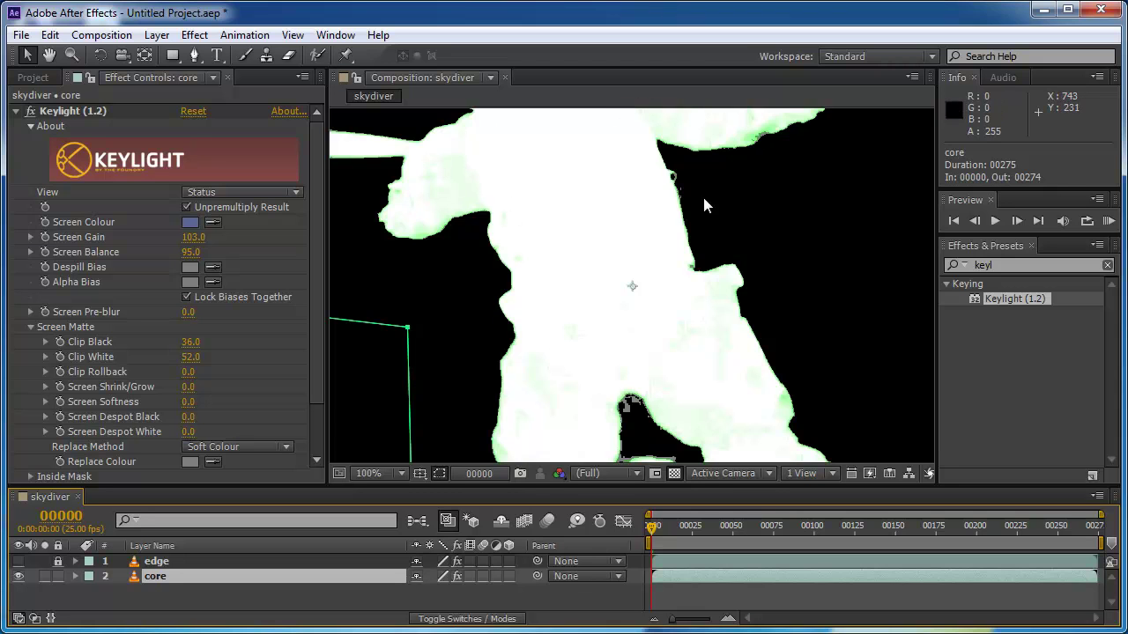
Step: Try Clip Black 15 and Clip White 92 in the core layer's Keylight and inspect the matte up close
scroll(640, 286, "down", 2)
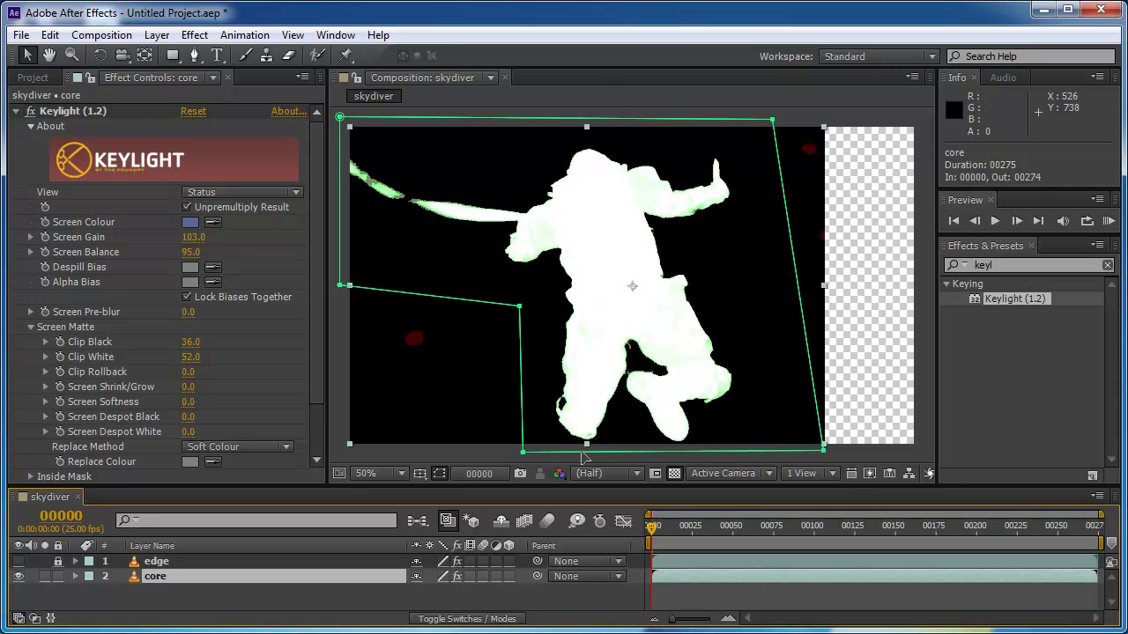
key("period")
key("period")
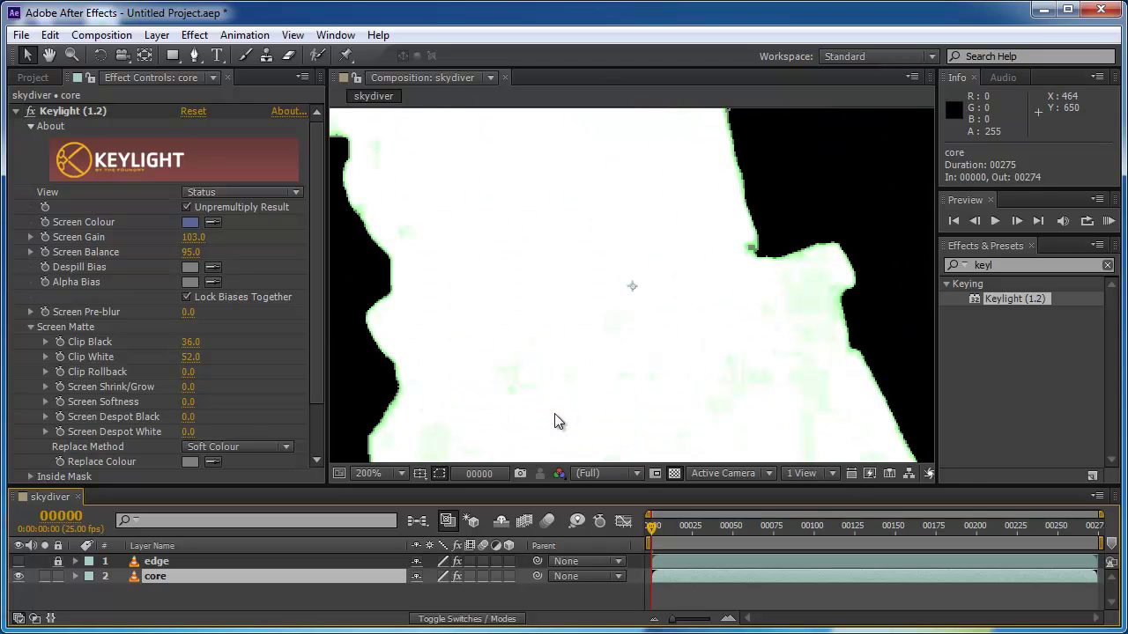
key("period")
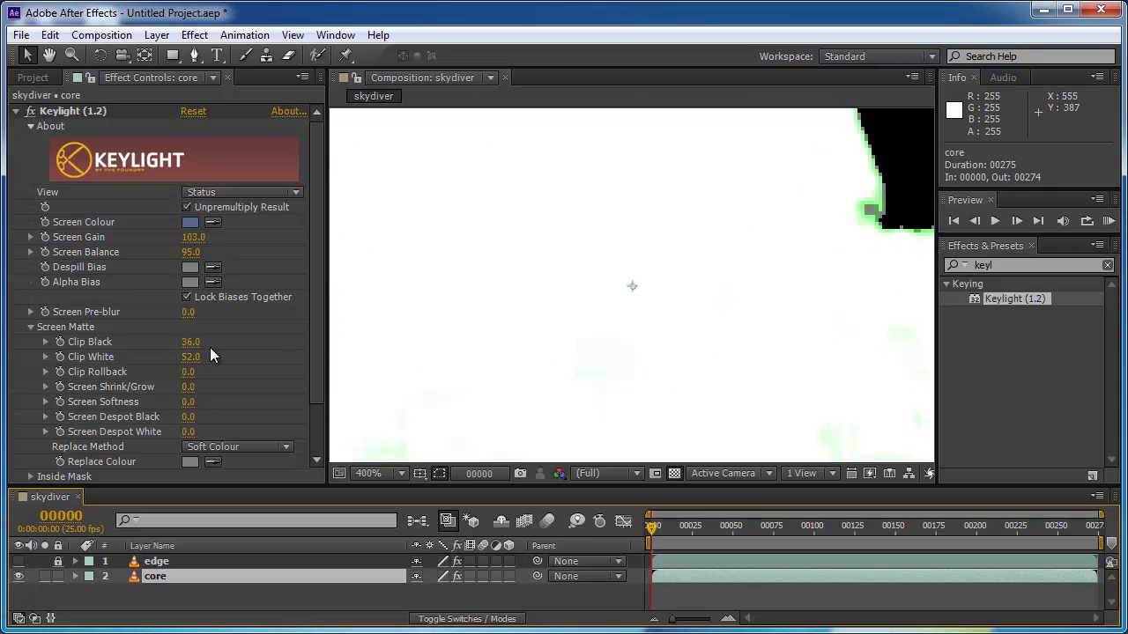
left_click_drag(190, 342, 236, 369)
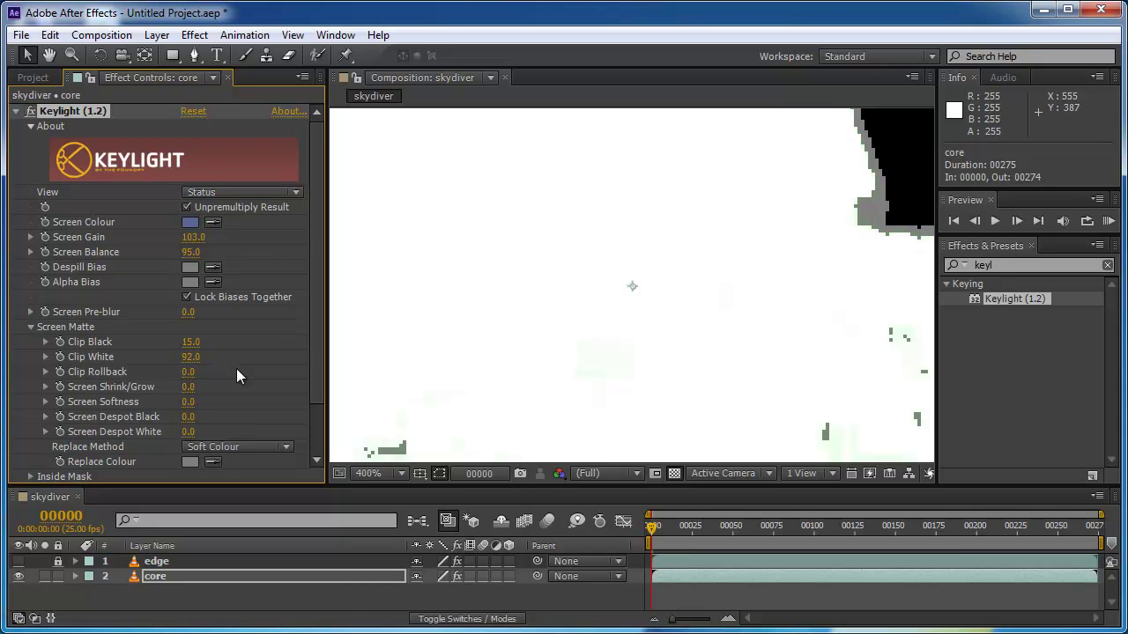
left_click(191, 357)
scroll(605, 284, "down", 4)
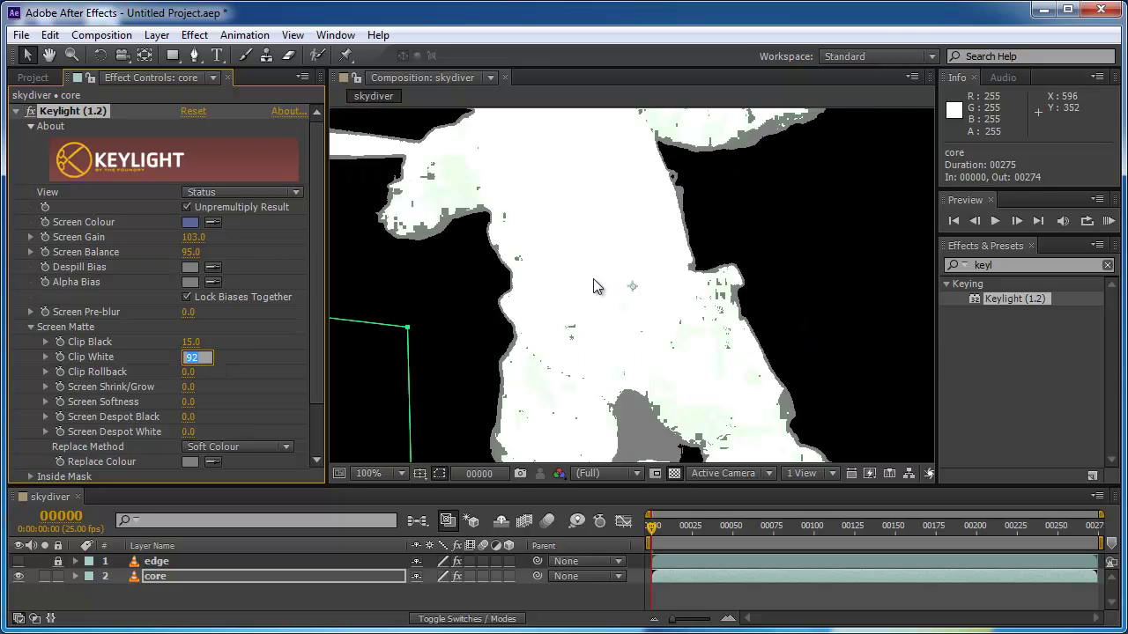
scroll(594, 287, "up", 2)
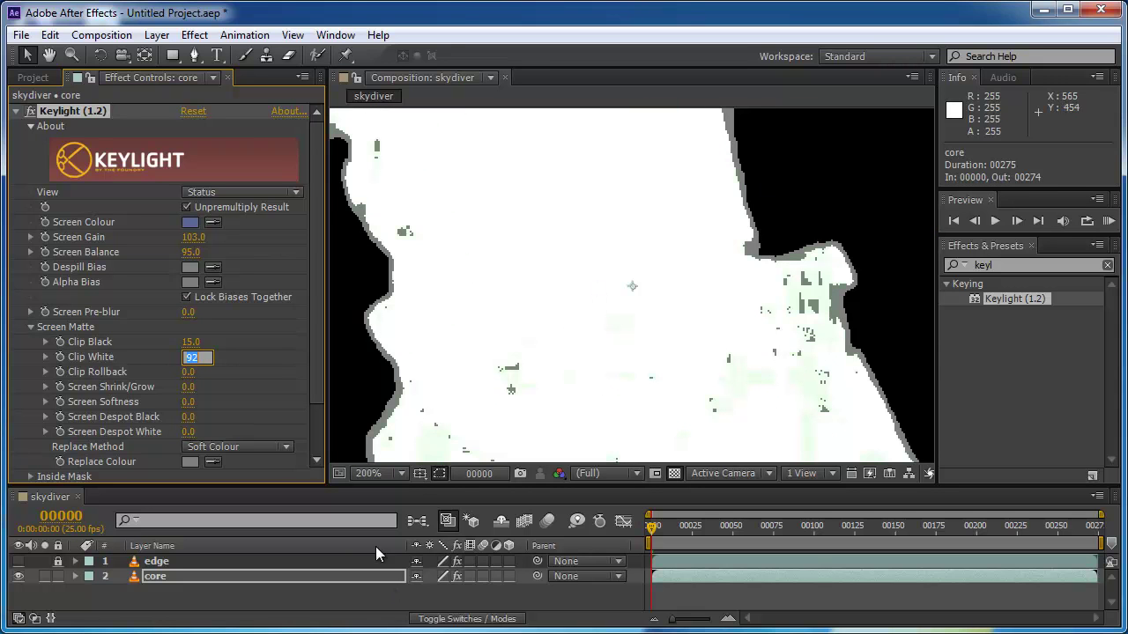
Step: Display the alpha channel in the composition viewer and set the core layer's Keylight View to Intermediate Result
left_click(559, 474)
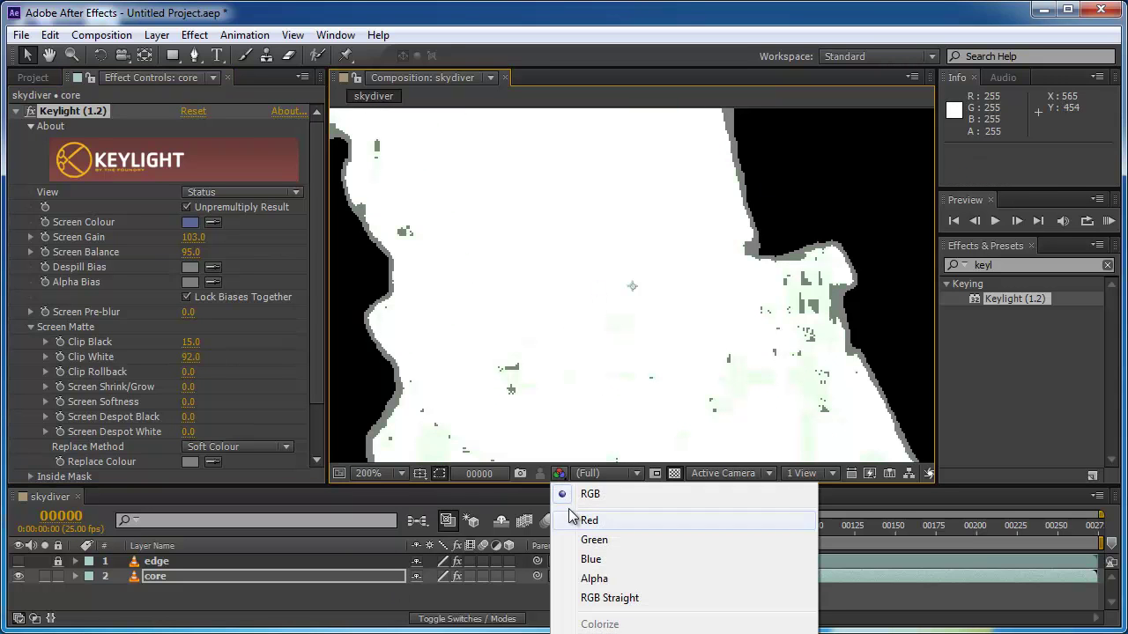
left_click(581, 579)
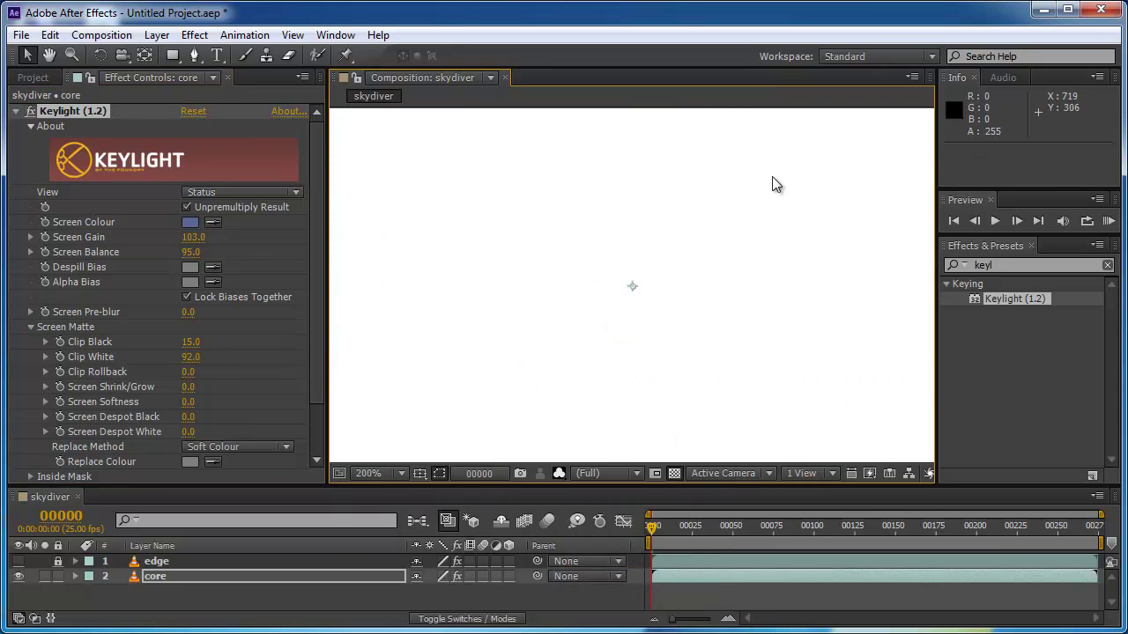
left_click(214, 193)
left_click(175, 220)
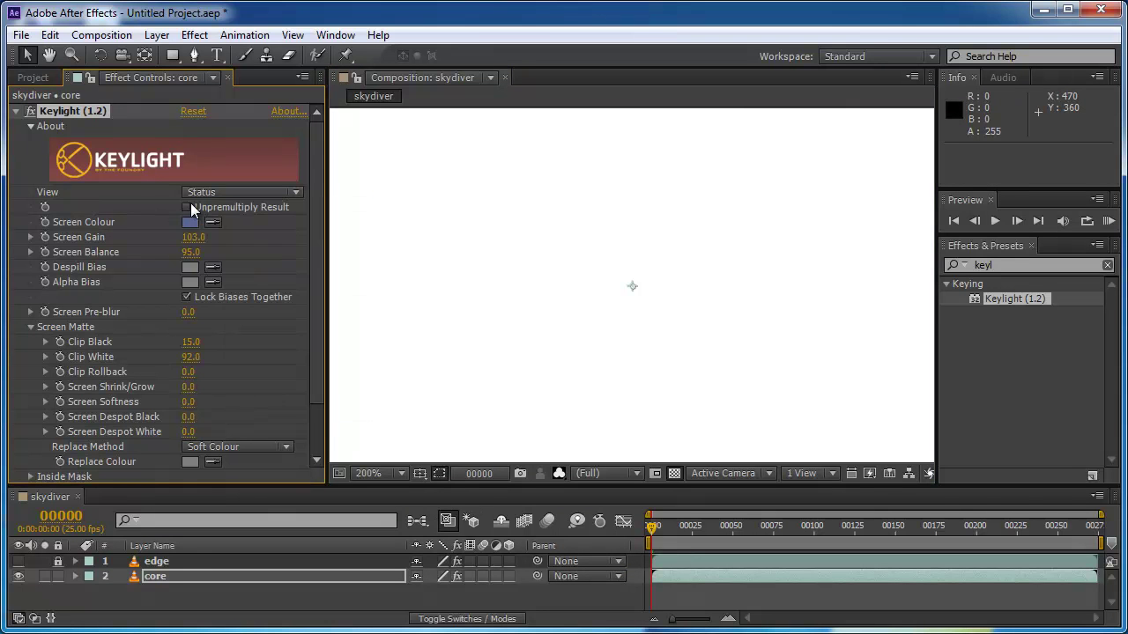
left_click(204, 196)
left_click(256, 383)
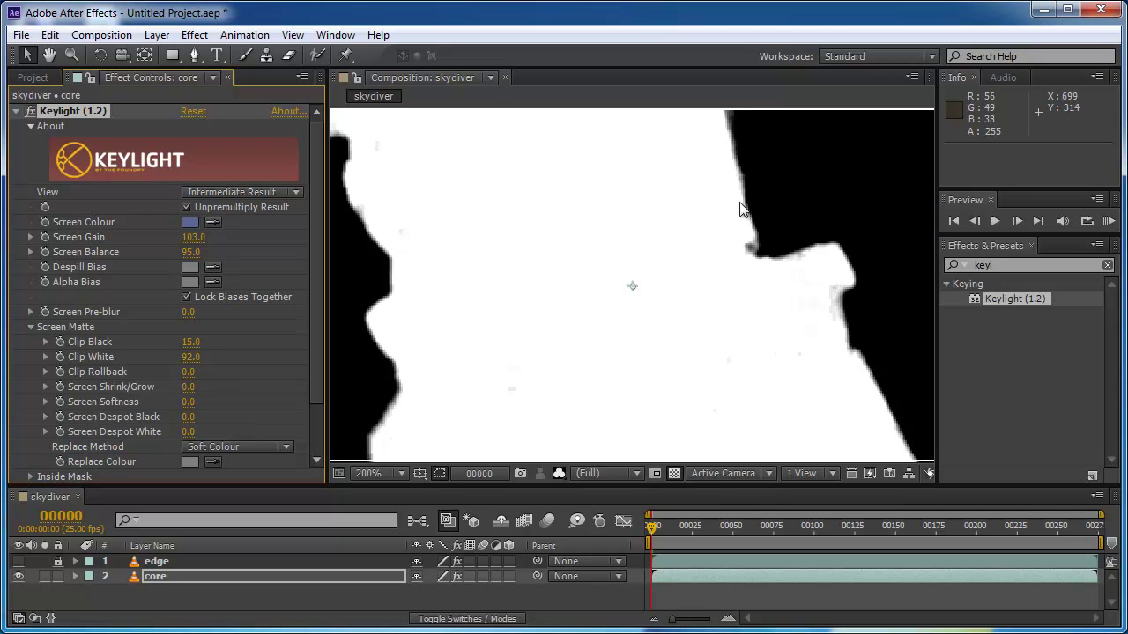
Step: Examine the softness of the alpha matte's edges along the skydiver's torso and arm
key("h")
left_click_drag(413, 221, 456, 319)
key("v")
scroll(465, 378, "up", 2)
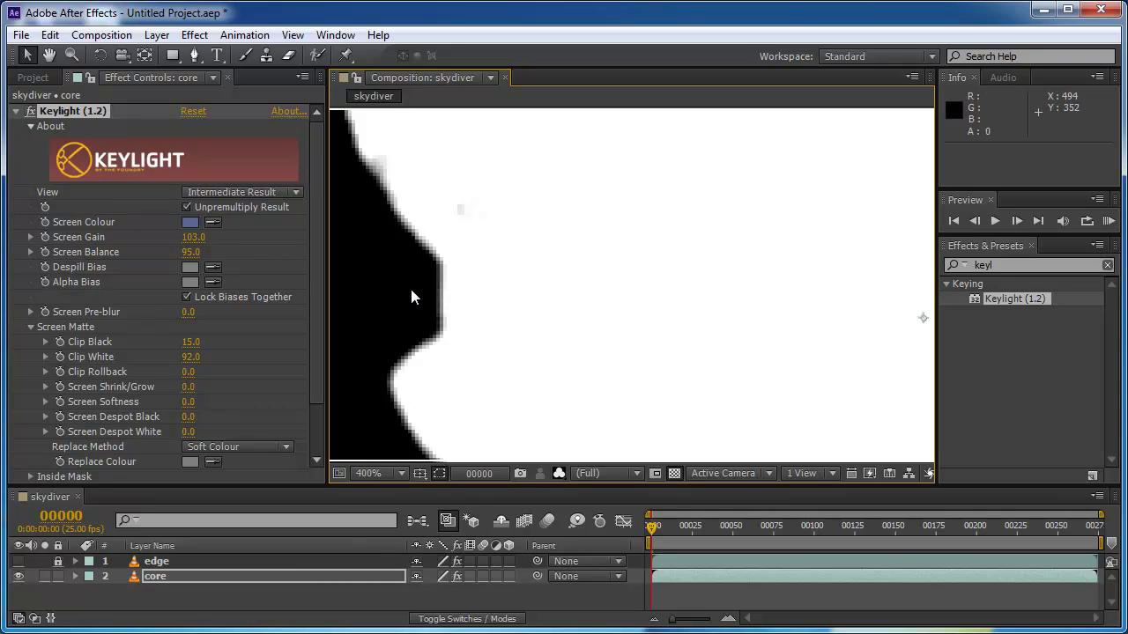
scroll(407, 286, "down", 2)
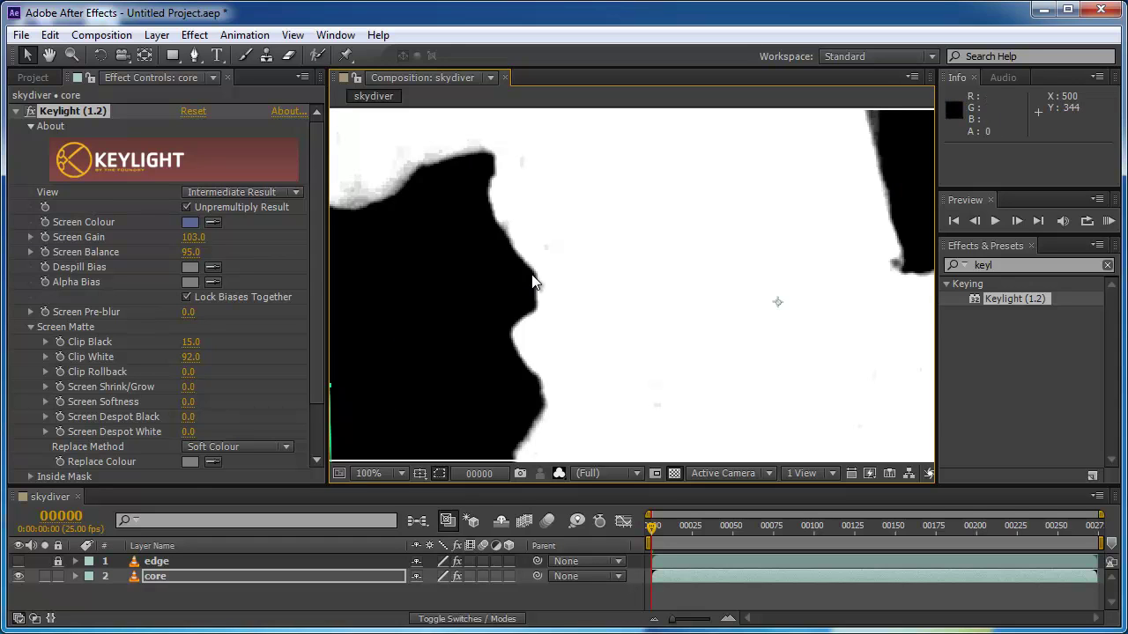
scroll(533, 282, "down", 2)
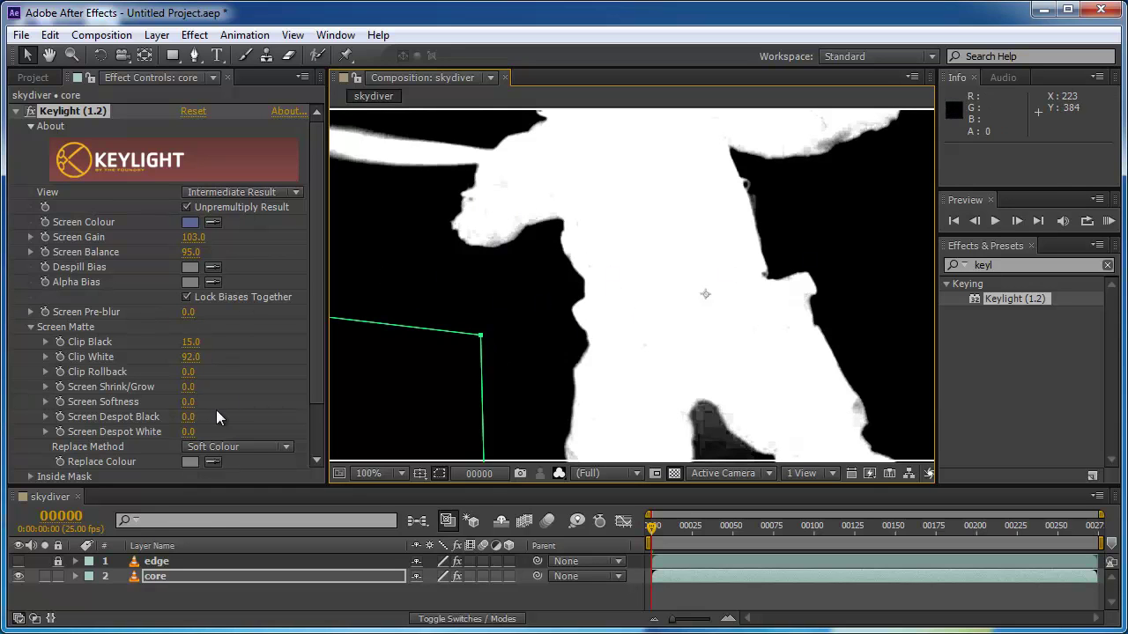
Step: Try Clip White 100 and Clip Black 25 in the core layer's Keylight
left_click(158, 576)
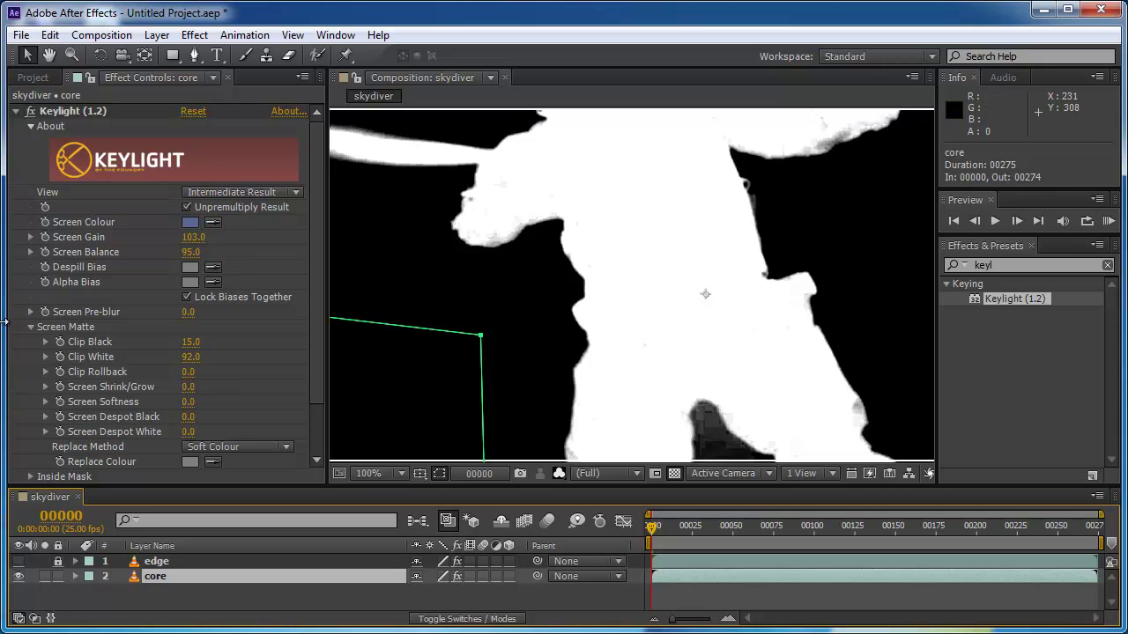
left_click(189, 357)
type("100")
key("Return")
left_click(189, 342)
type("25")
key("Return")
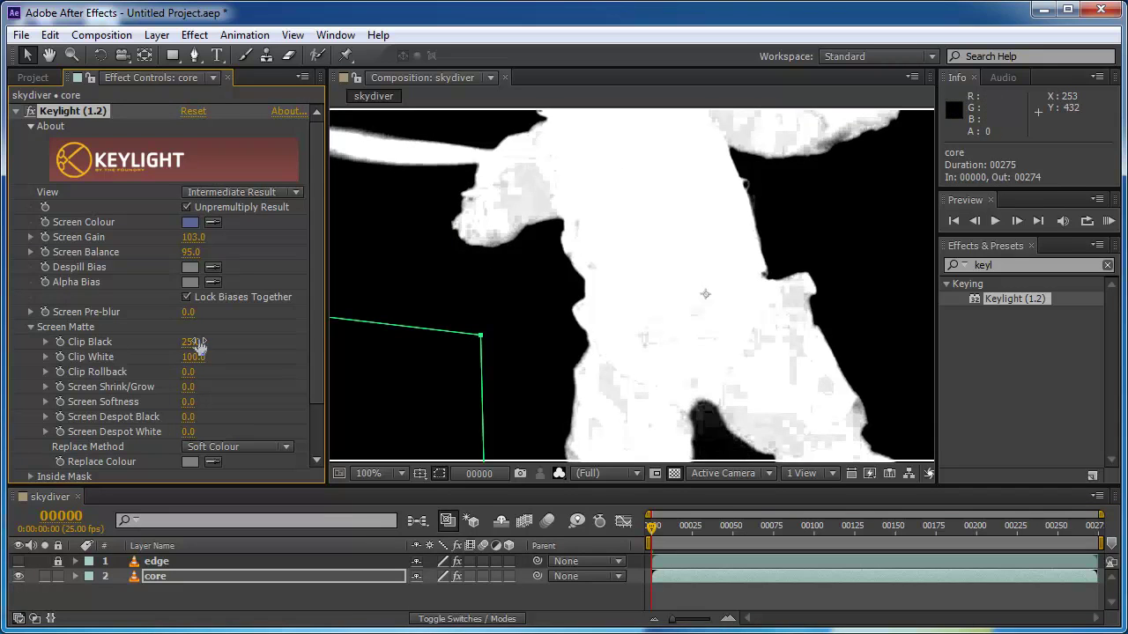
Step: Harden the core layer's matte by setting Clip Black to 39 and Clip White to 40
key("comma")
key("comma")
mouse_move(185, 349)
left_mouse_down()
mouse_move(226, 337)
mouse_move(203, 352)
left_mouse_up()
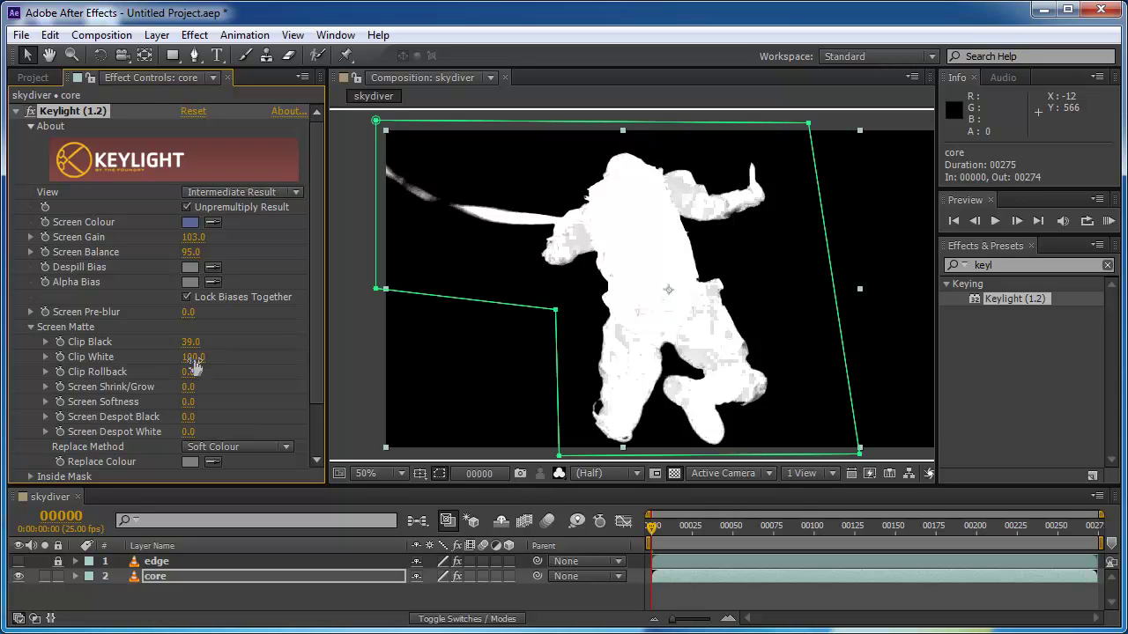
mouse_move(194, 364)
left_mouse_down()
mouse_move(164, 356)
mouse_move(189, 357)
left_mouse_up()
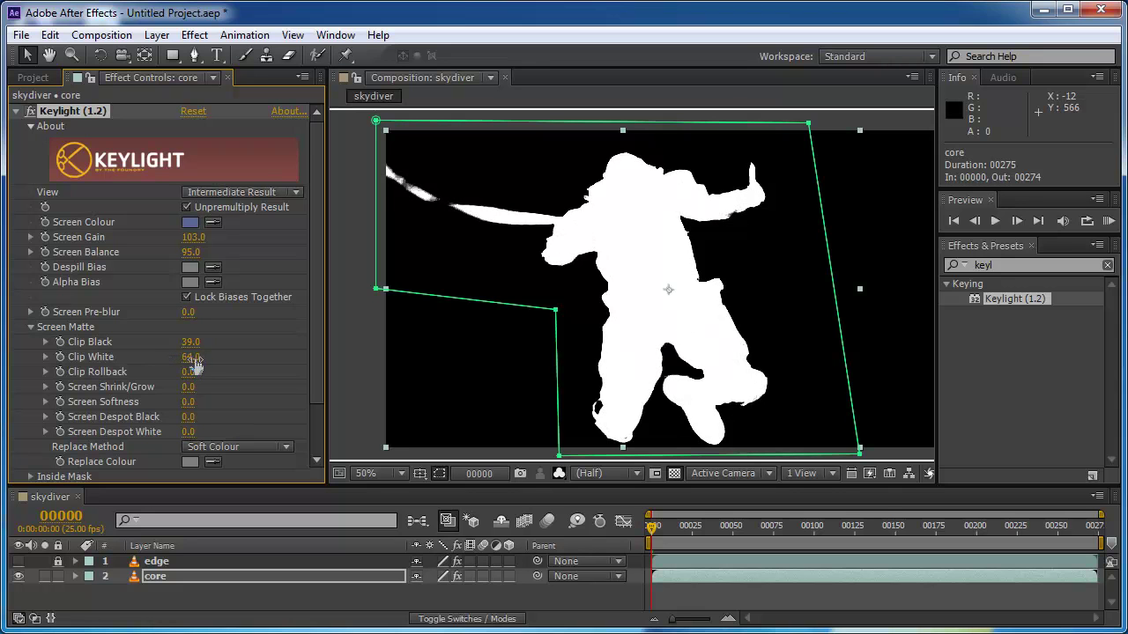
left_click(191, 357)
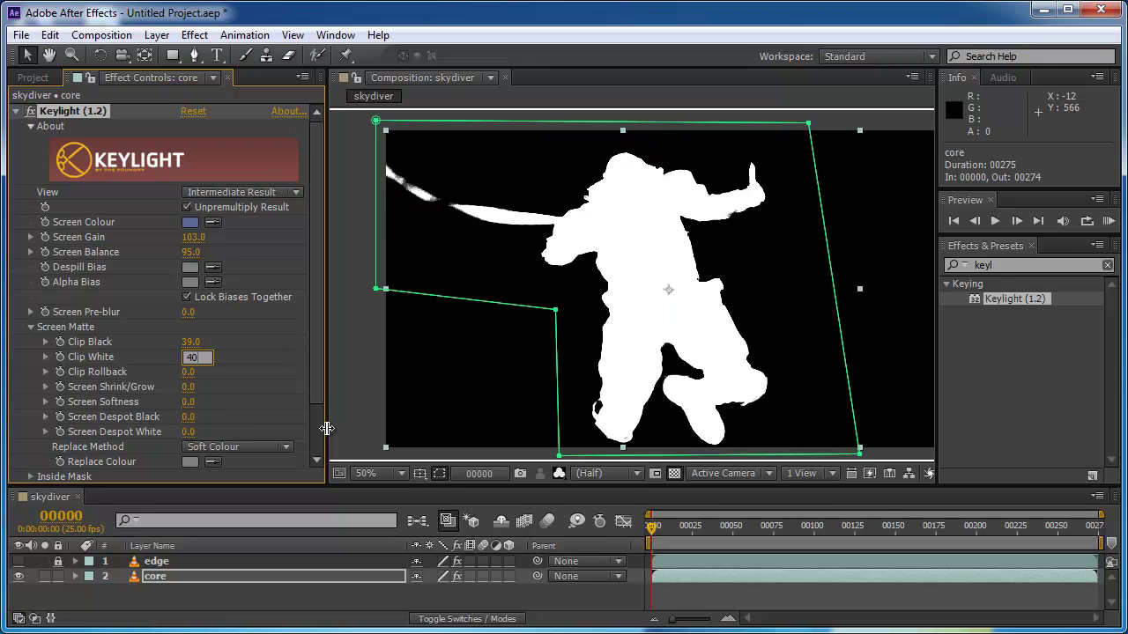
key("Return")
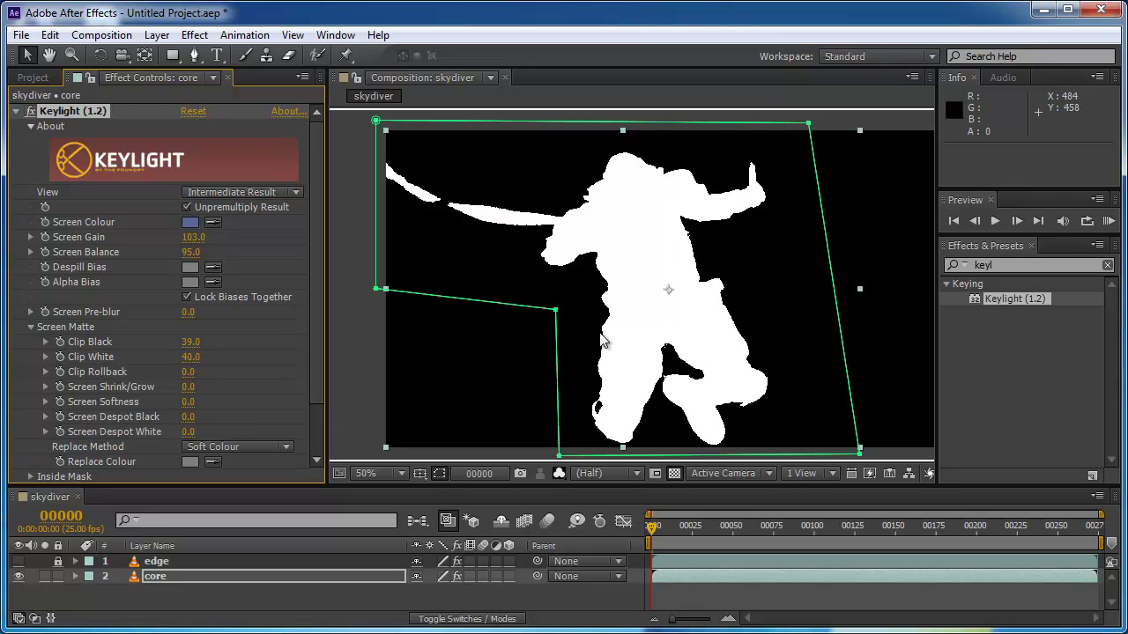
Step: Examine the hardened edges of the core layer's alpha matte along the skydiver's torso
key("period")
key("period")
key("period")
key("period")
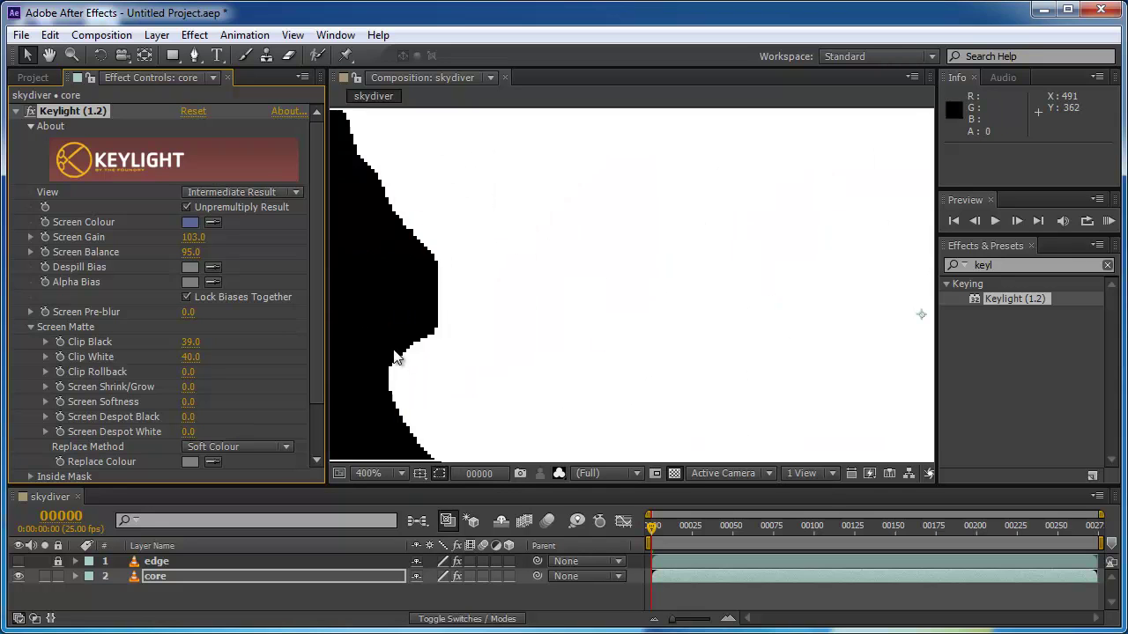
key("period")
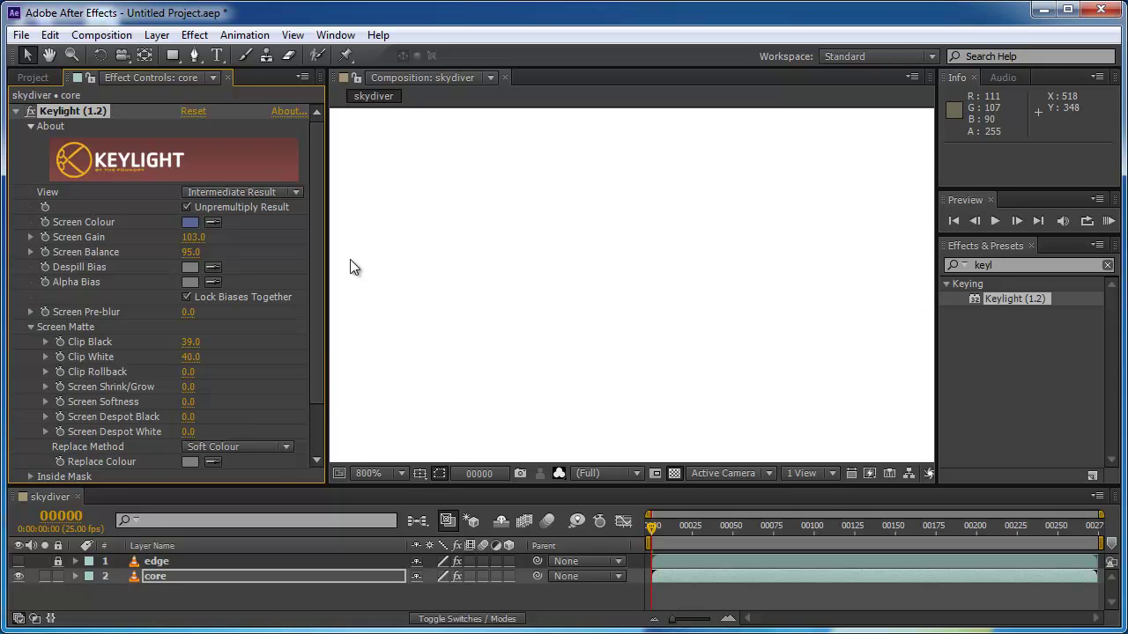
key("comma")
key("comma")
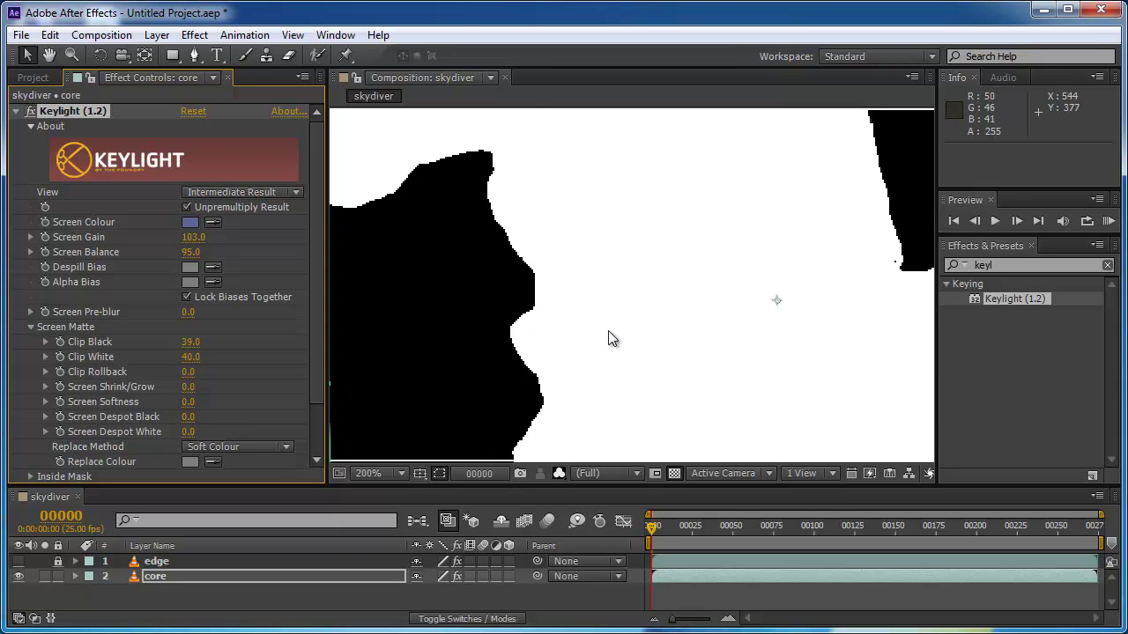
key("comma")
key("comma")
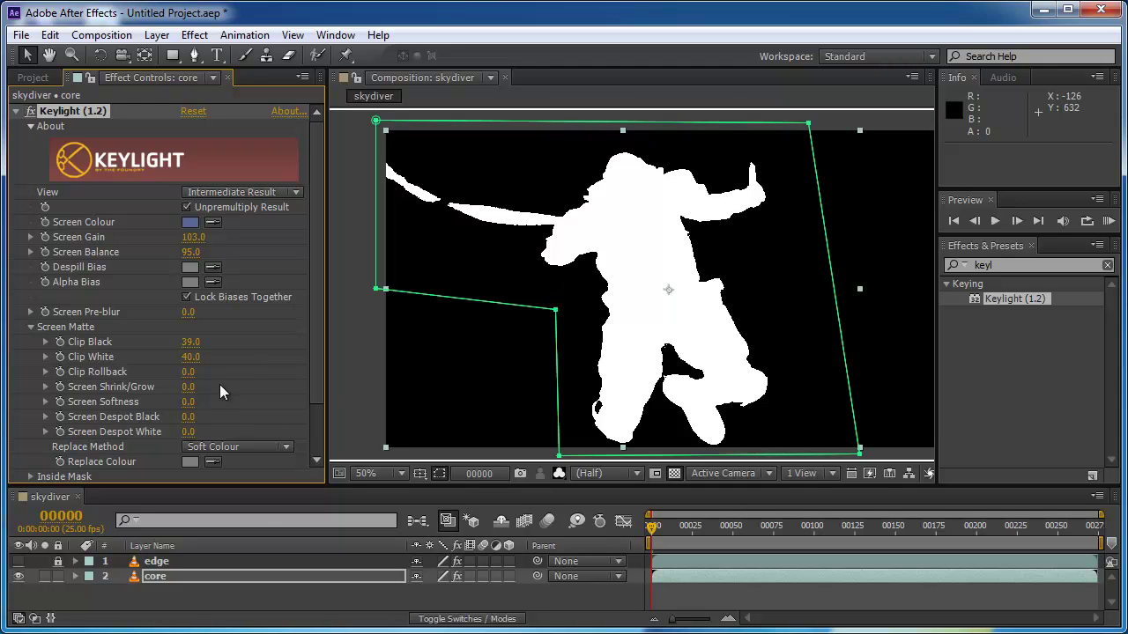
Step: Collapse the core layer's Keylight settings, find the Simple Choker effect and apply it to the core layer after Keylight
key("Return")
left_click(164, 578)
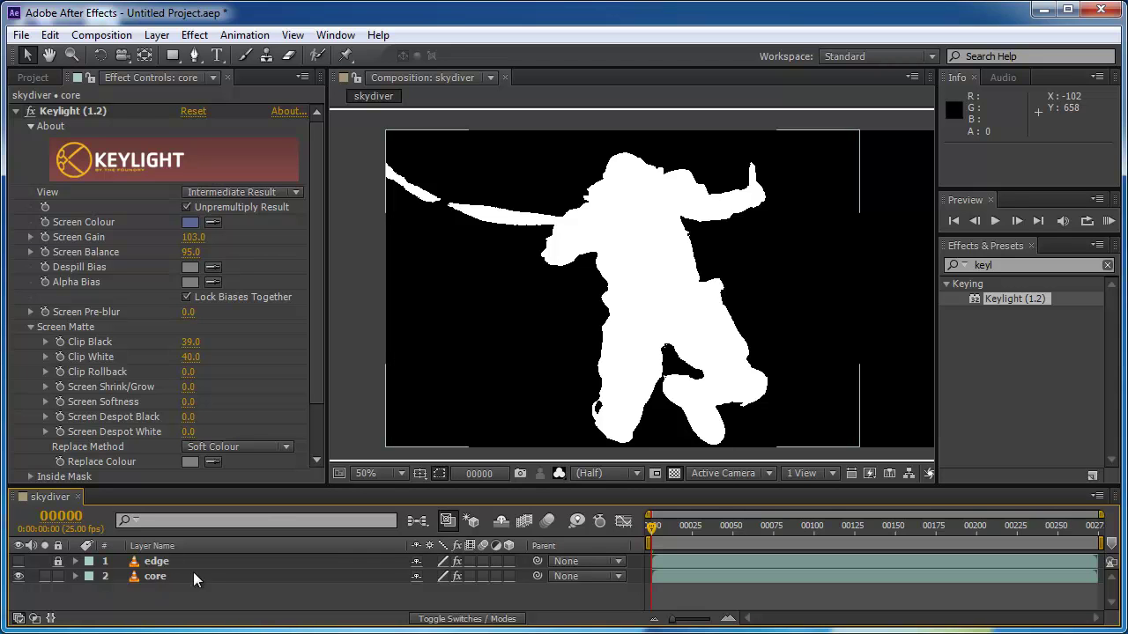
left_click(148, 578)
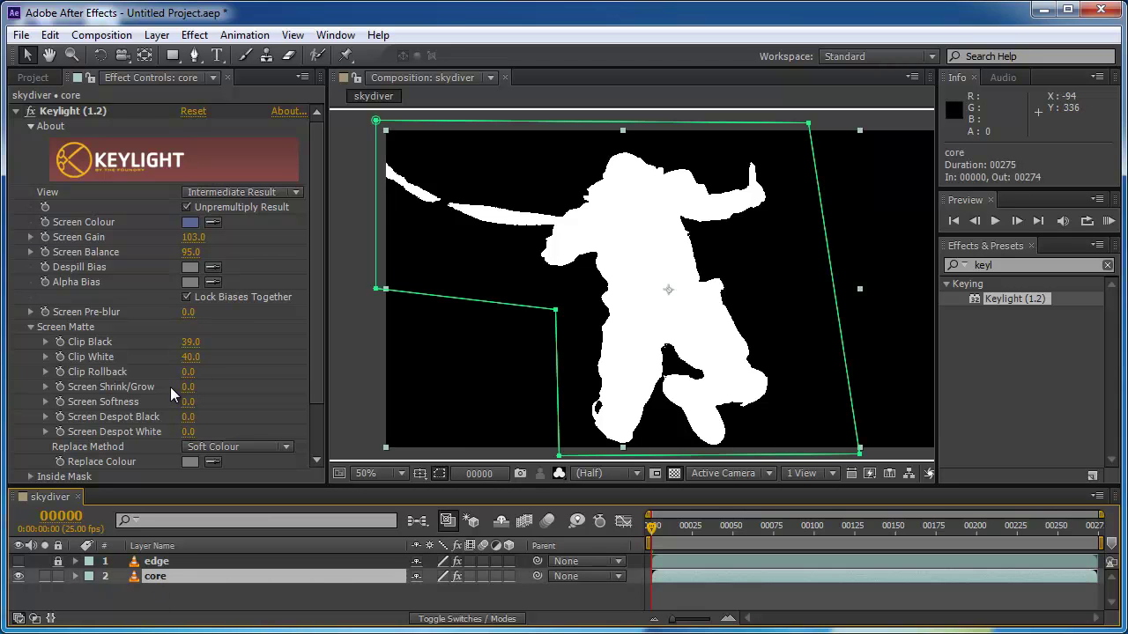
left_click(31, 327)
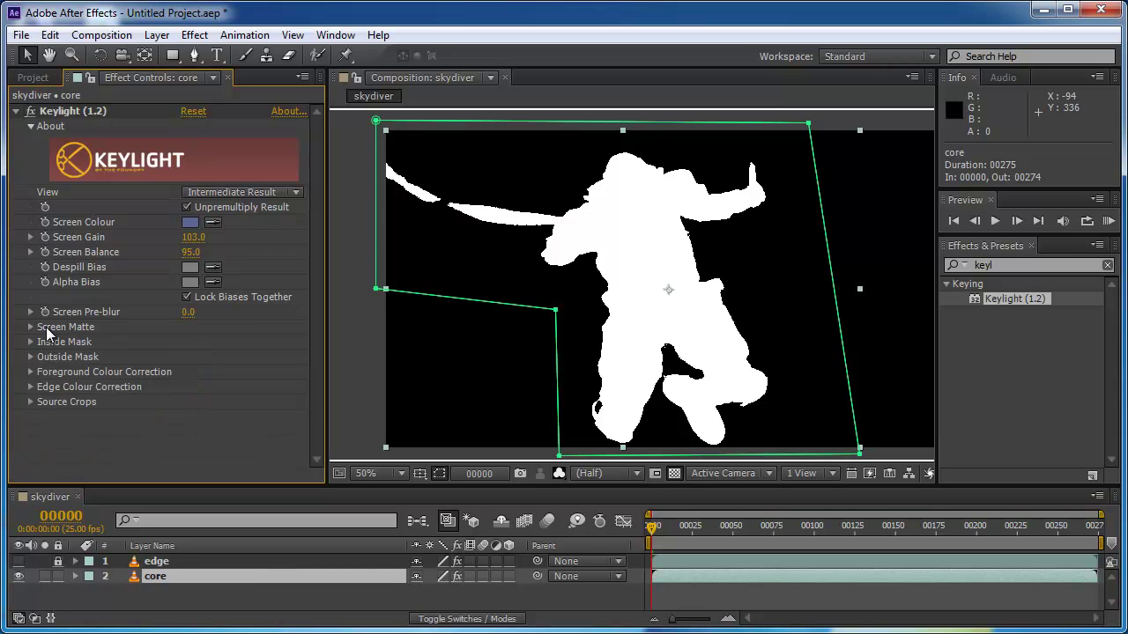
left_click(16, 112)
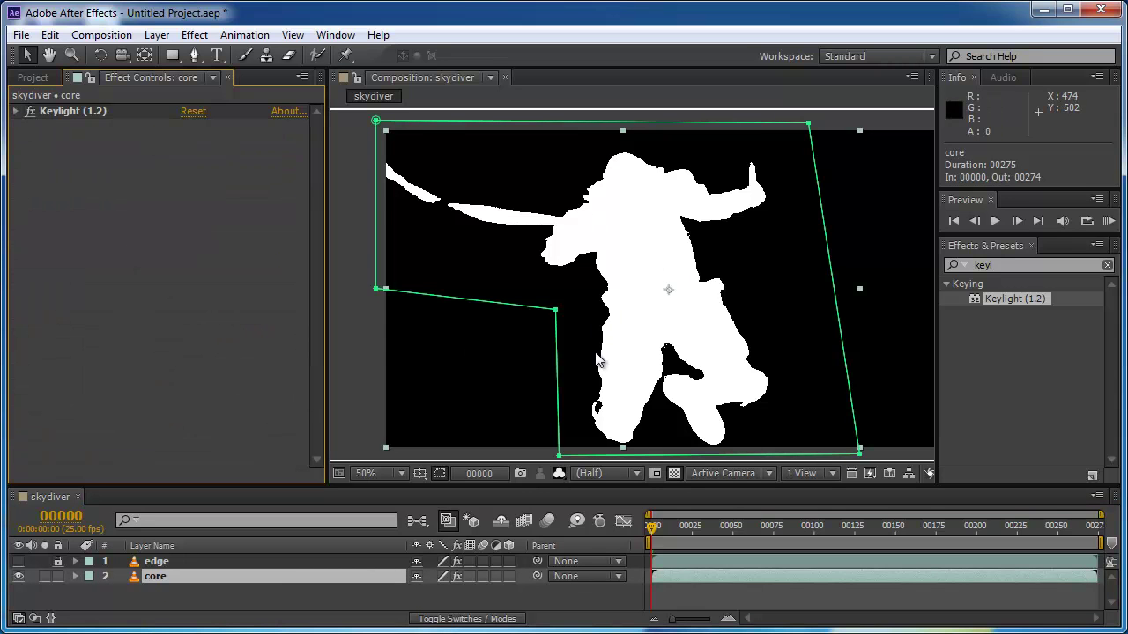
left_click(183, 564)
left_click(159, 575)
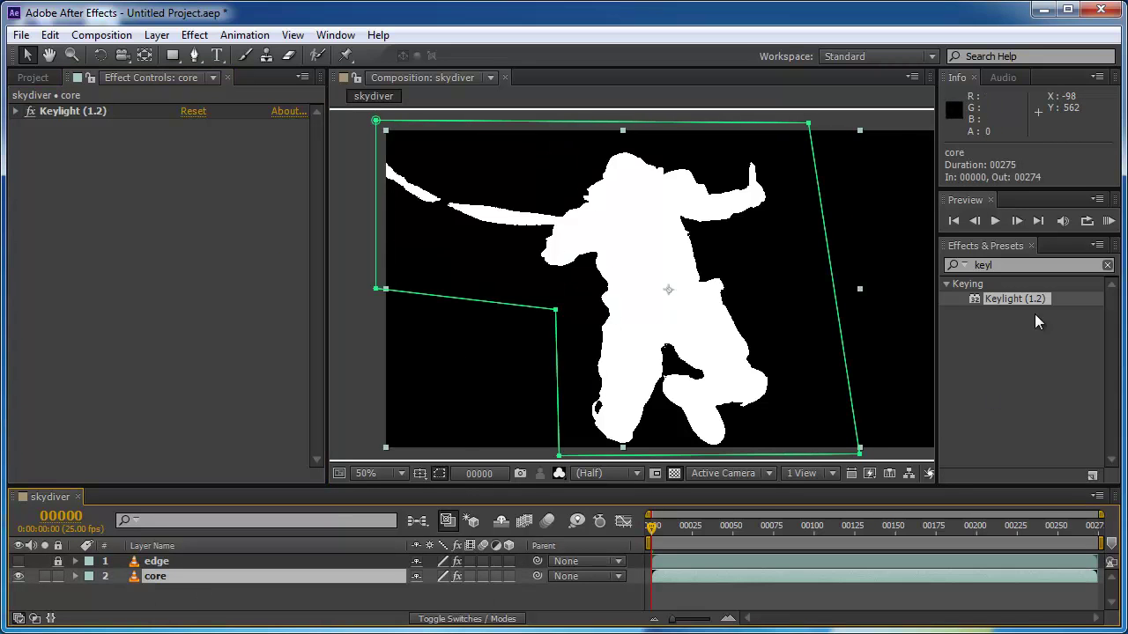
left_click(1013, 264)
type("simple")
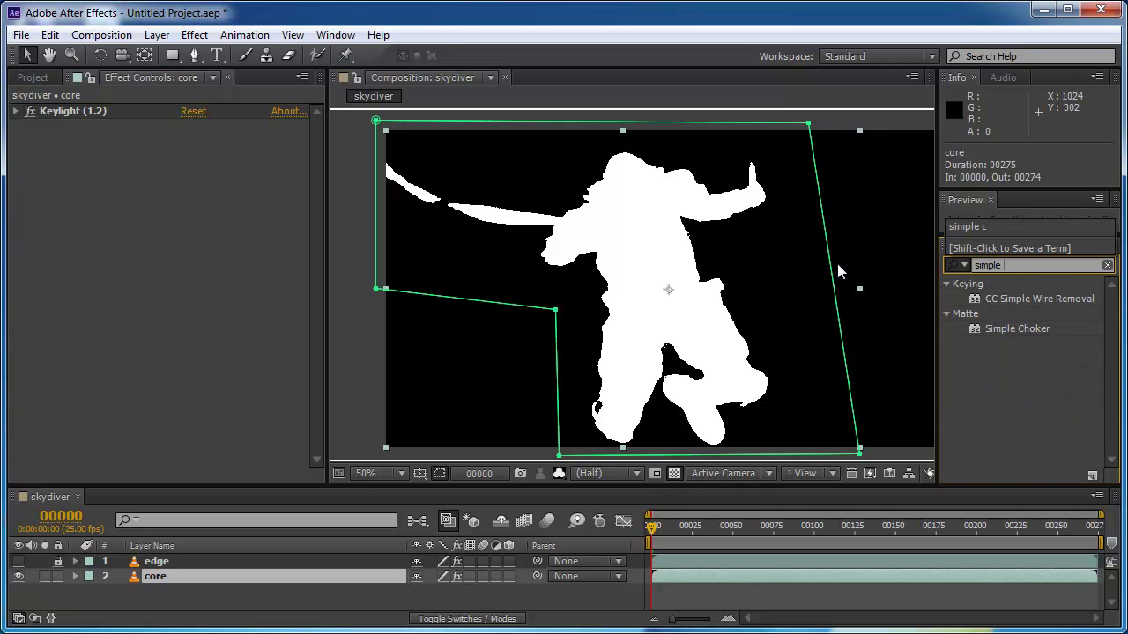
left_click_drag(978, 328, 211, 246)
Step: Set Simple Choker's Choke Matte to 2.70 on the core layer, comparing the matte with the effect off and on
left_click_drag(195, 167, 183, 144)
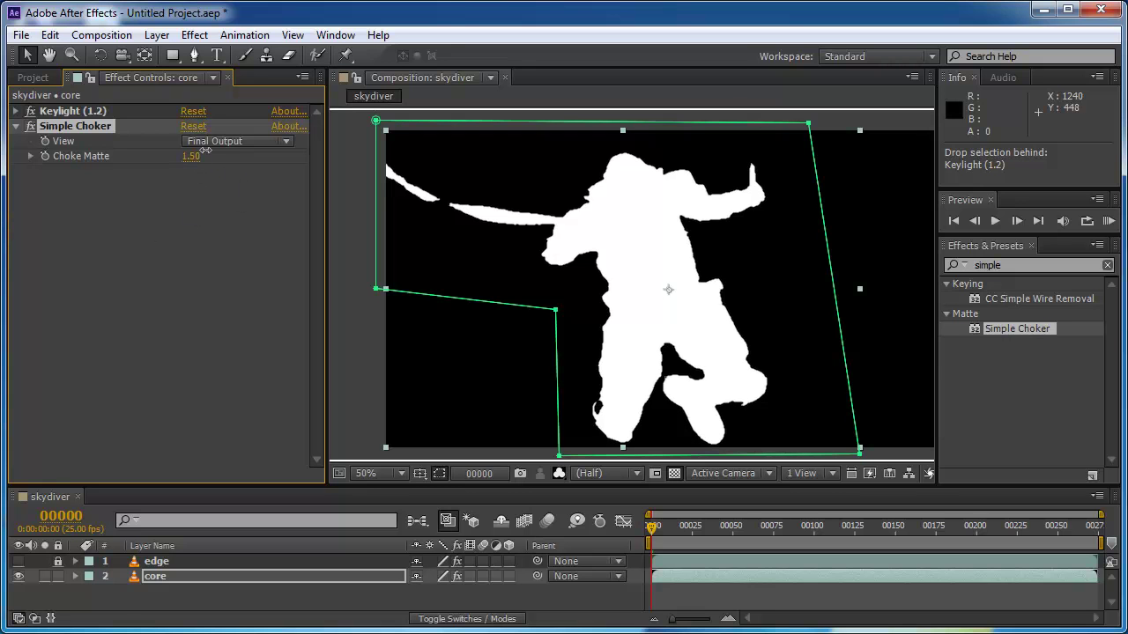
left_click_drag(202, 146, 207, 149)
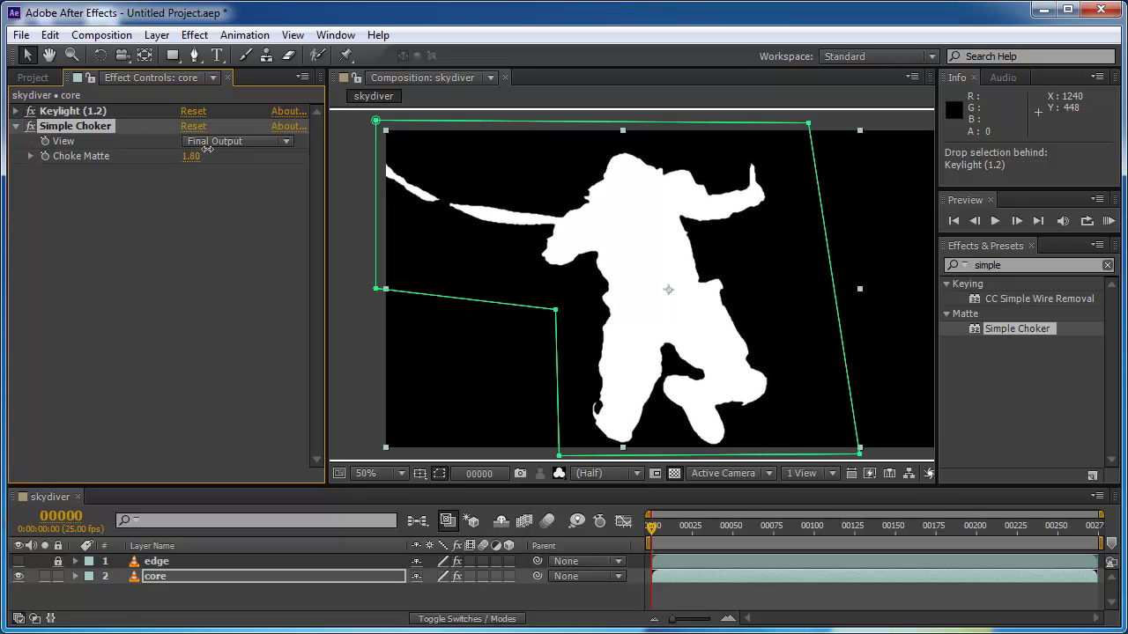
key("period")
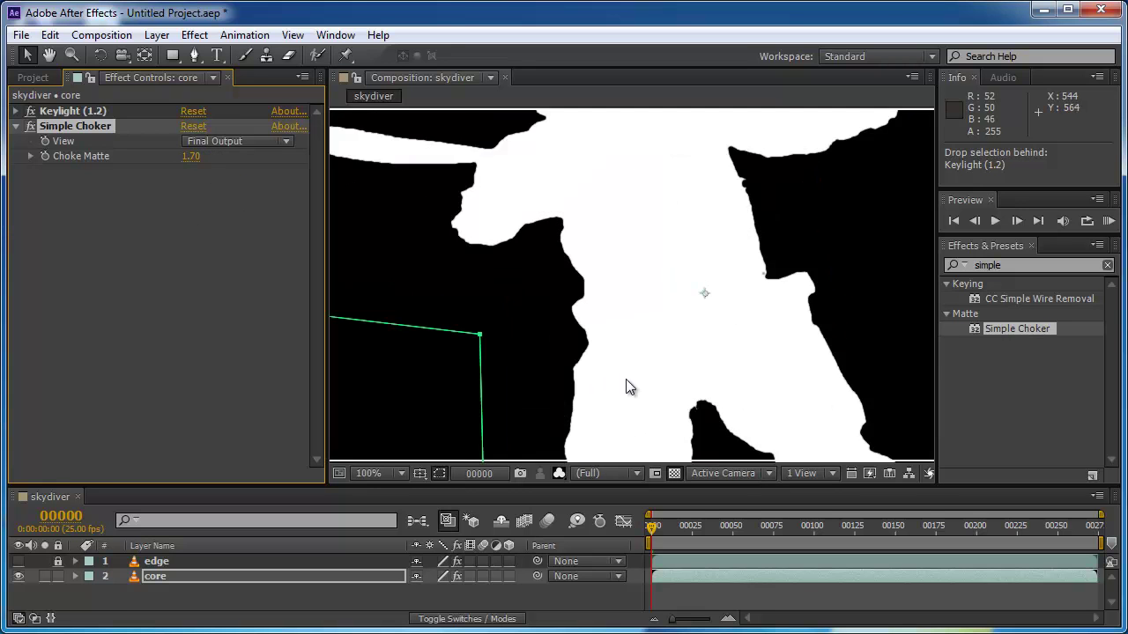
left_click_drag(187, 156, 188, 156)
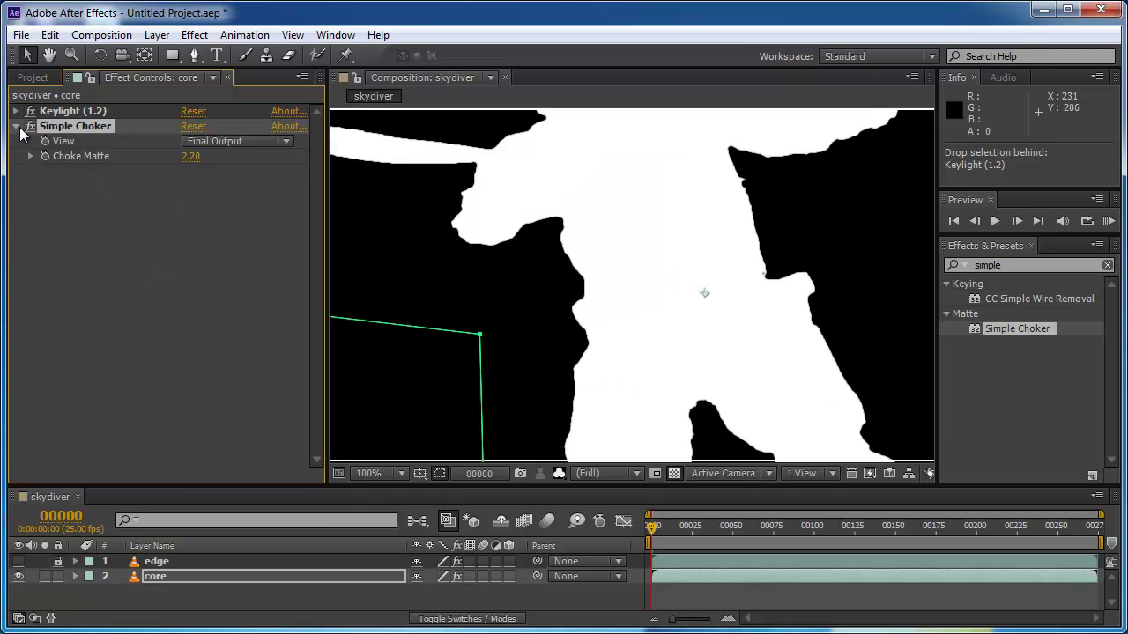
left_click(30, 127)
left_click(31, 128)
left_click(31, 128)
left_click(31, 128)
left_click_drag(190, 156, 197, 156)
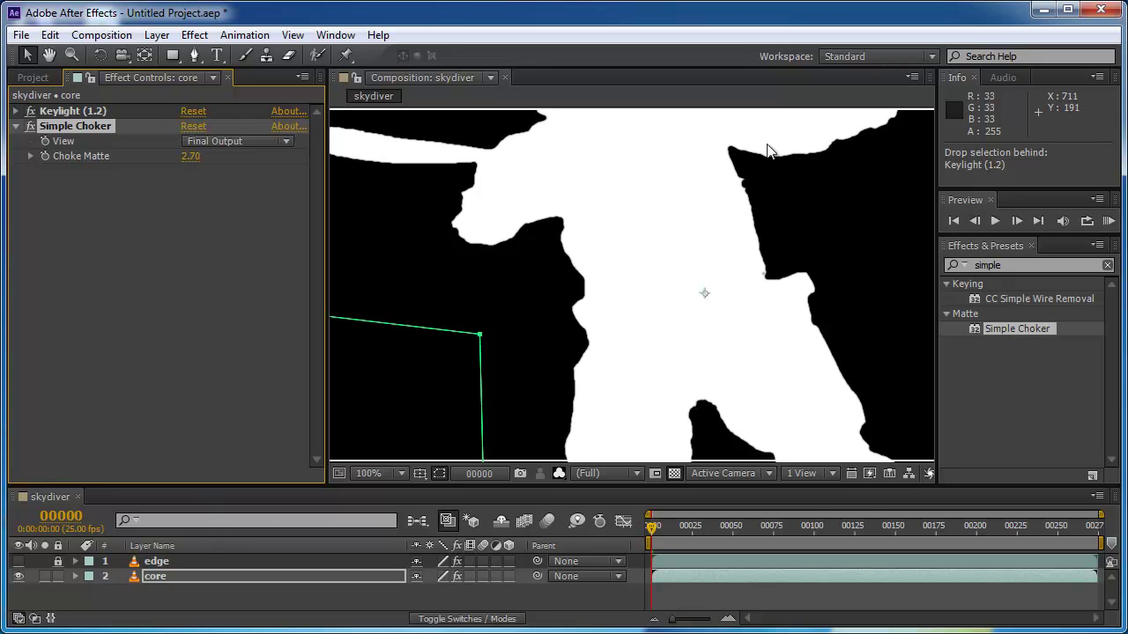
Step: Show and unlock the edge layer, and set its Keylight View to Intermediate Result
left_click(18, 561)
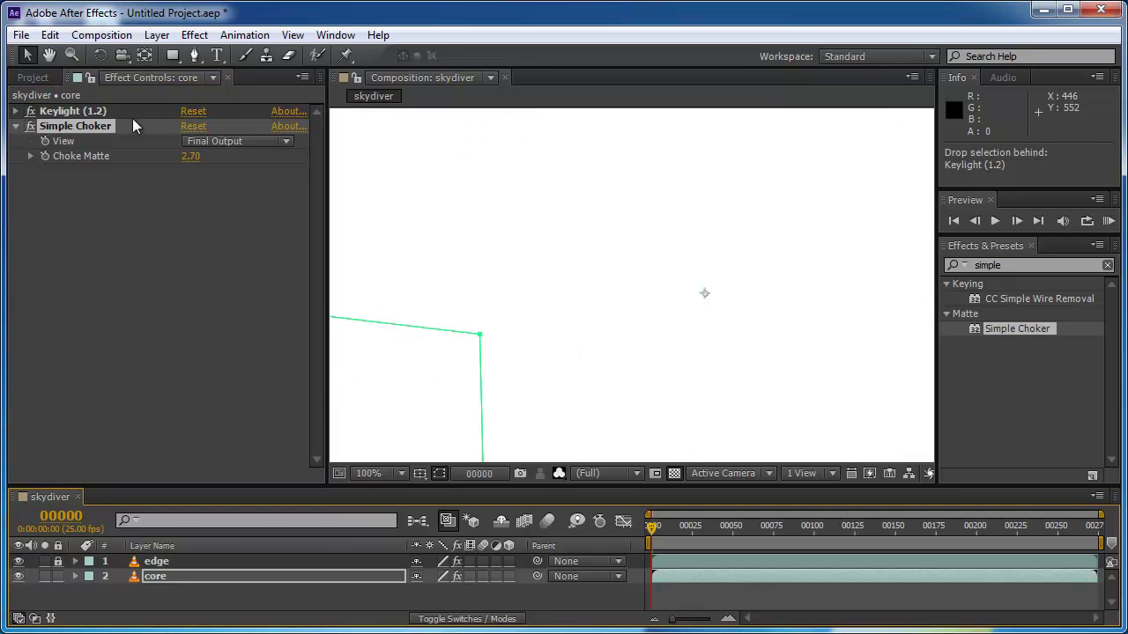
key("F2")
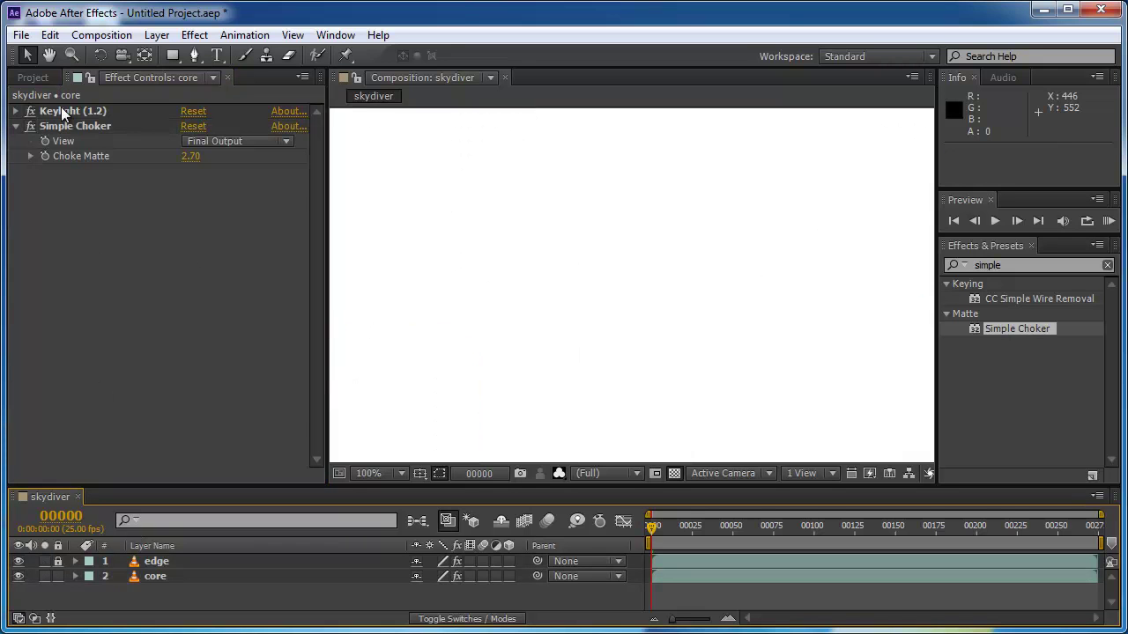
left_click(16, 111)
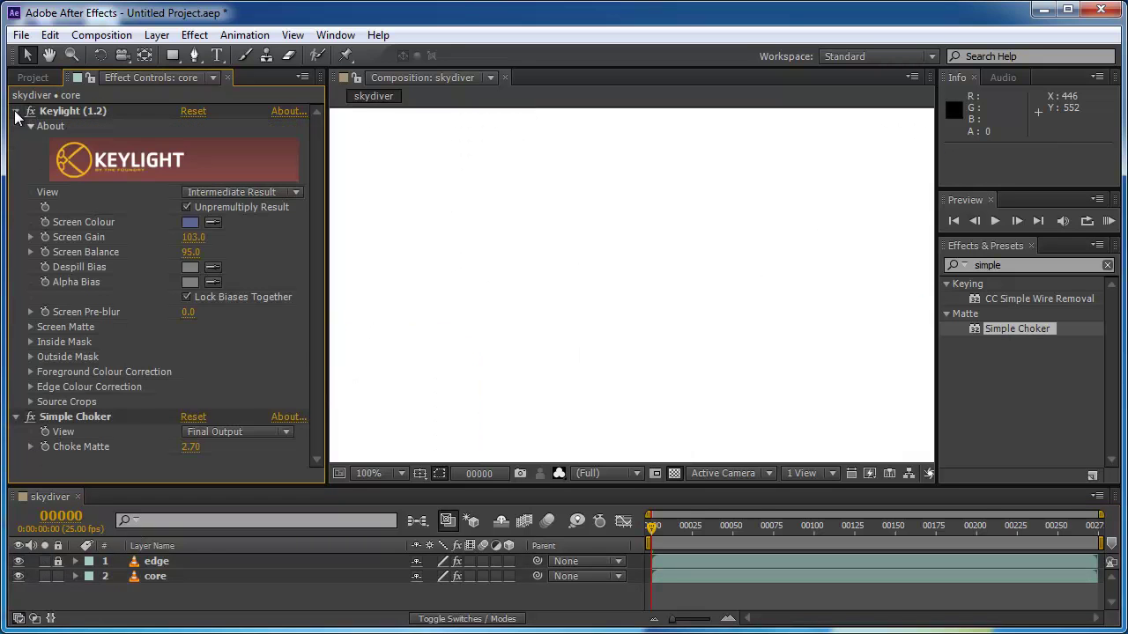
left_click(166, 562)
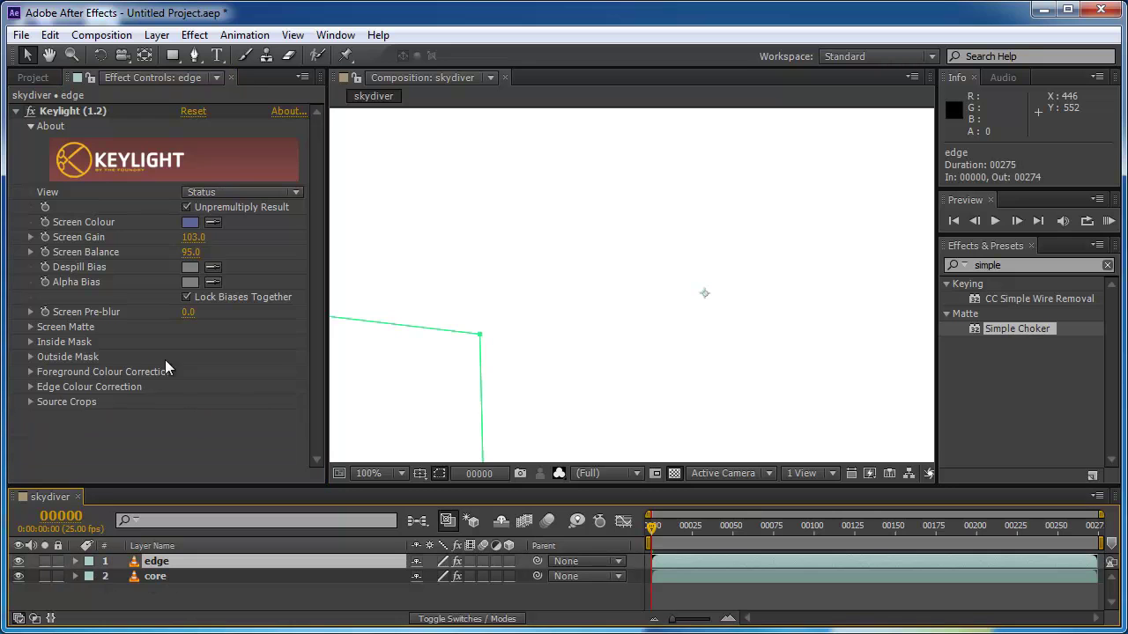
left_click(221, 194)
left_click(247, 388)
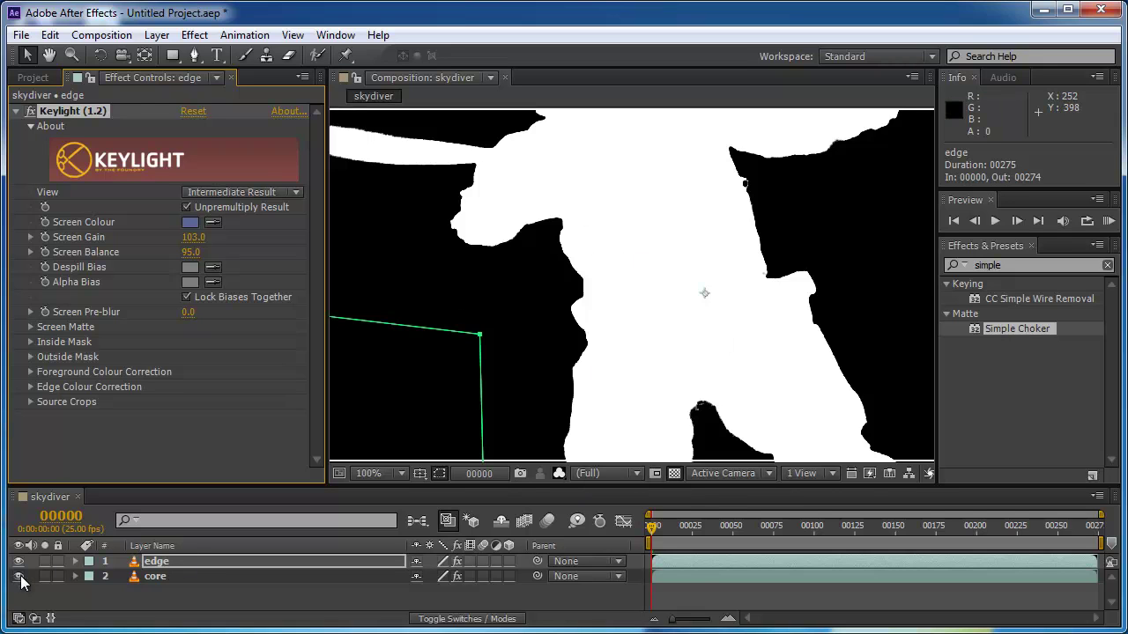
Step: Compare the combined matte with the edge layer's matte alone, leaving the core layer hidden and locked
scroll(573, 323, "up", 1)
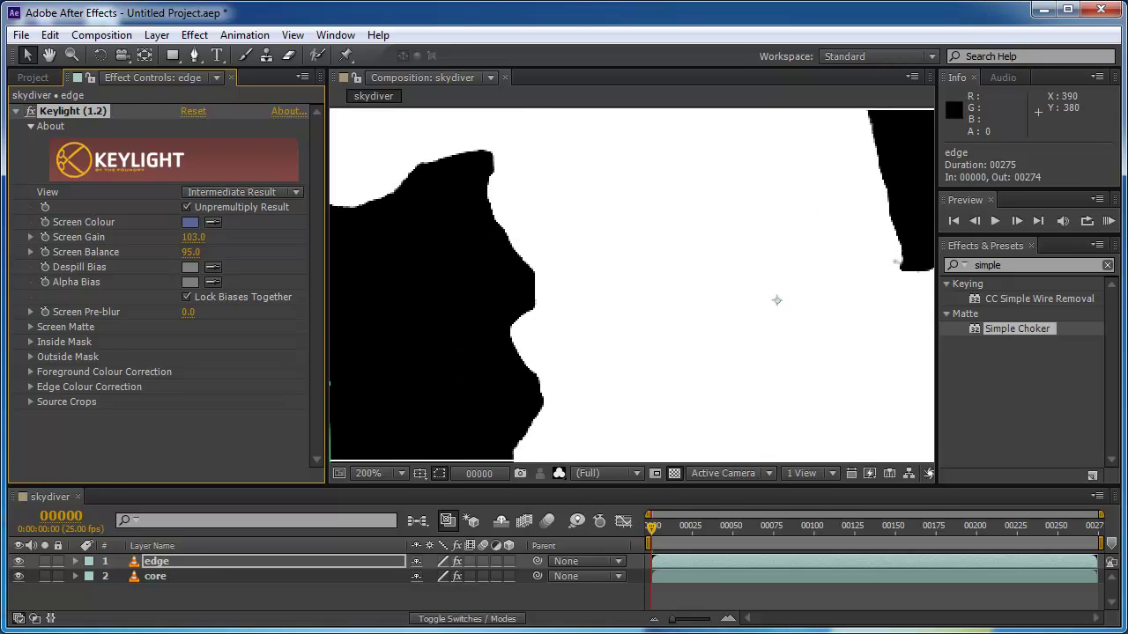
left_click(17, 577)
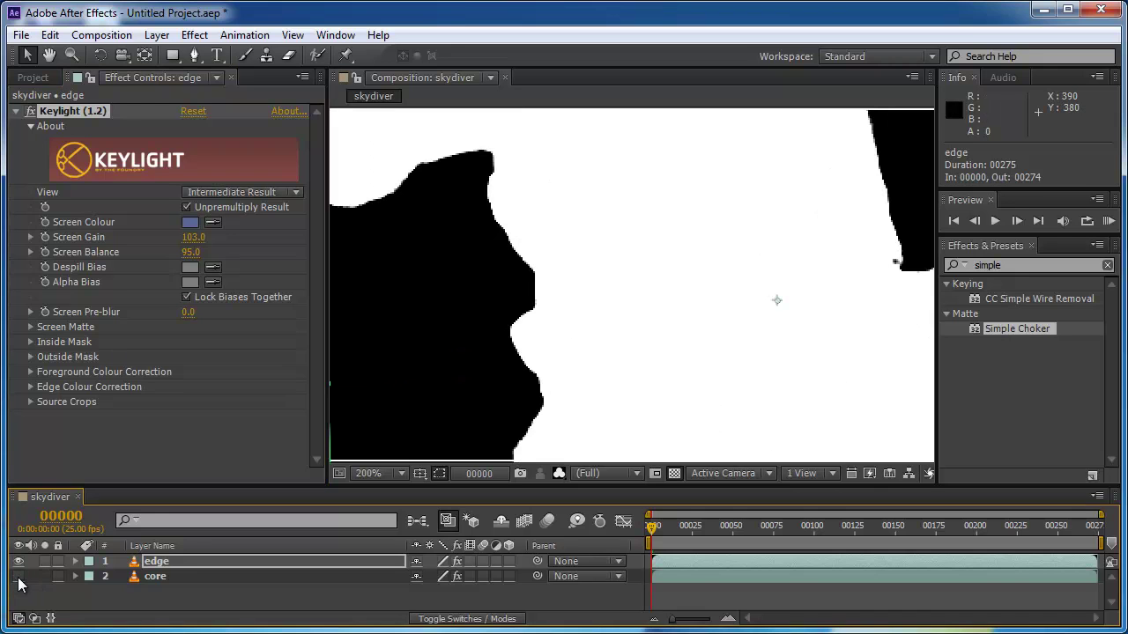
left_click(18, 578)
key("Return")
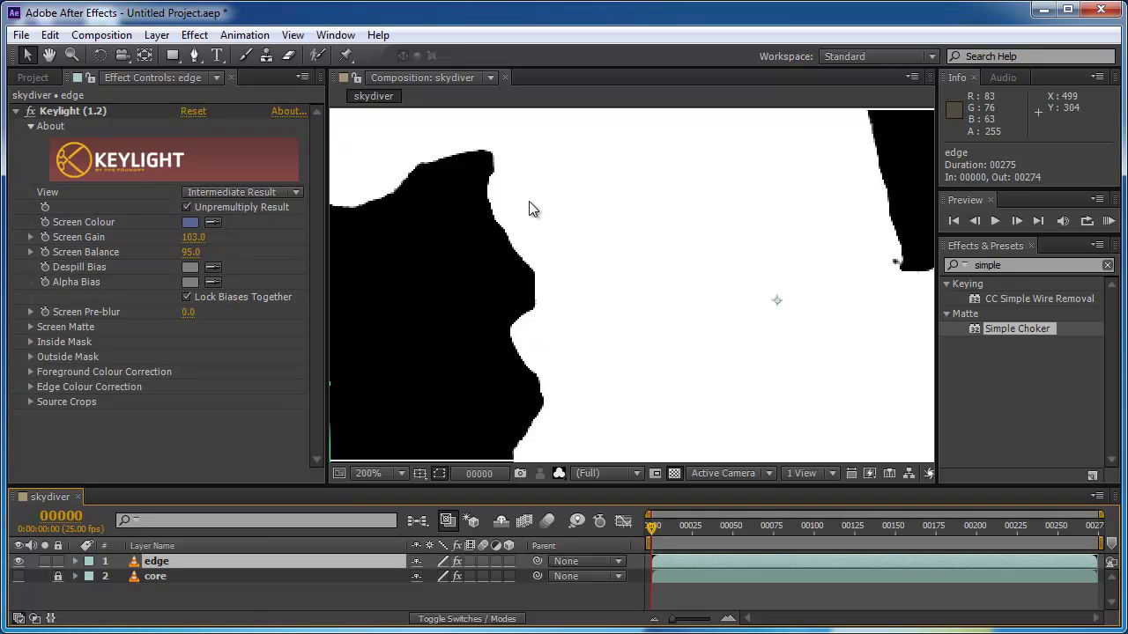
Step: Set the edge layer's Keylight View to Status and display the RGB channels in the composition viewer
left_click(224, 194)
left_click(231, 369)
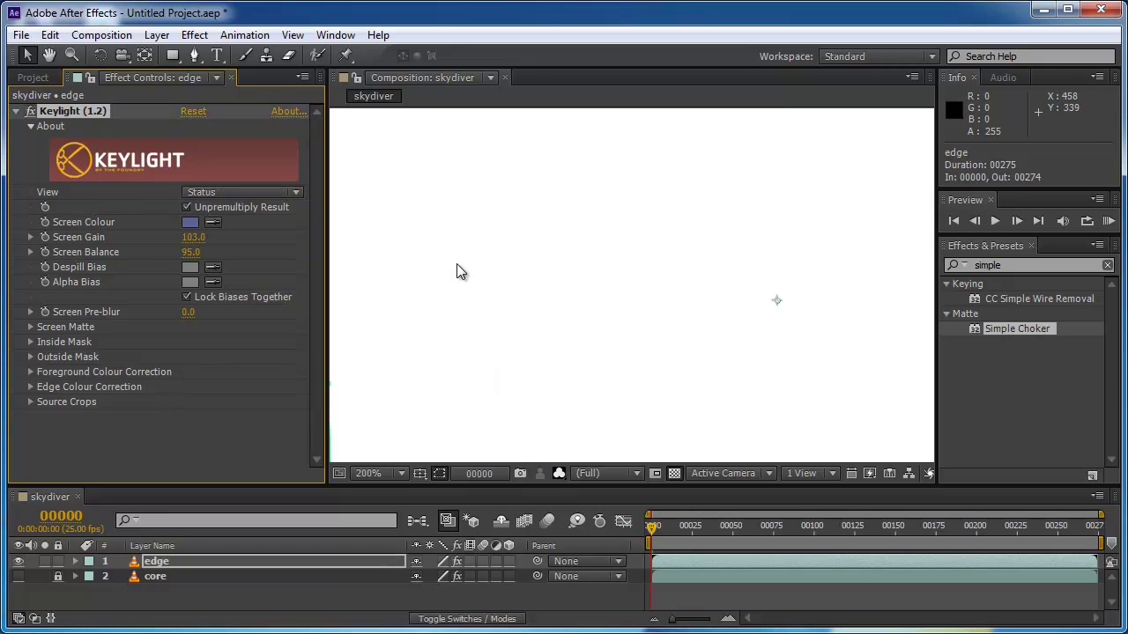
left_click(557, 473)
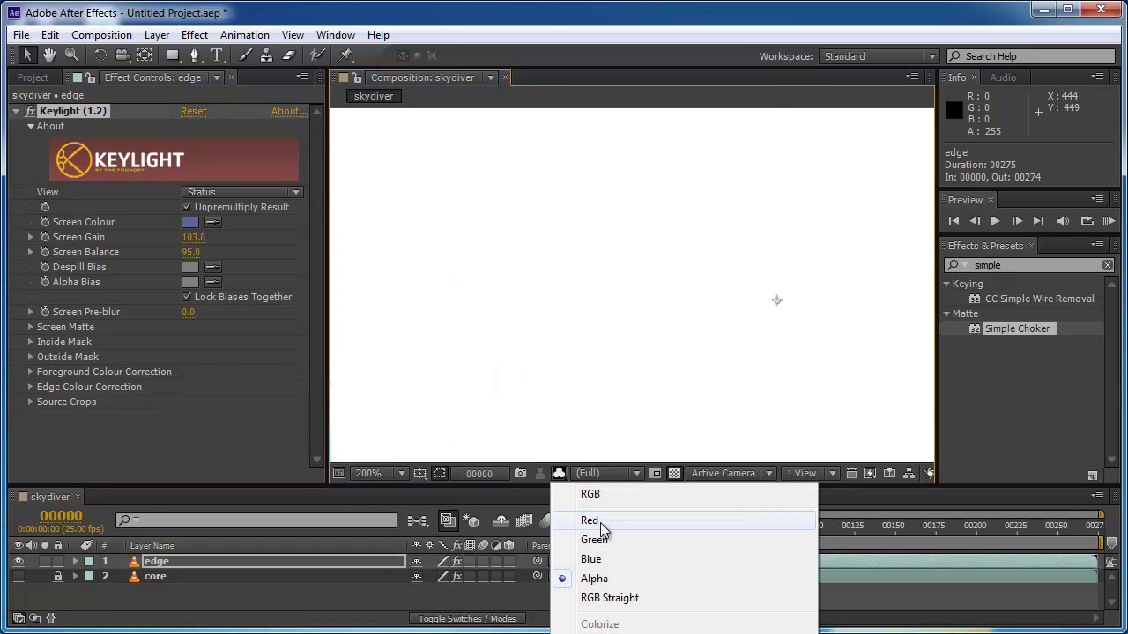
left_click(600, 498)
scroll(555, 258, "down", 1)
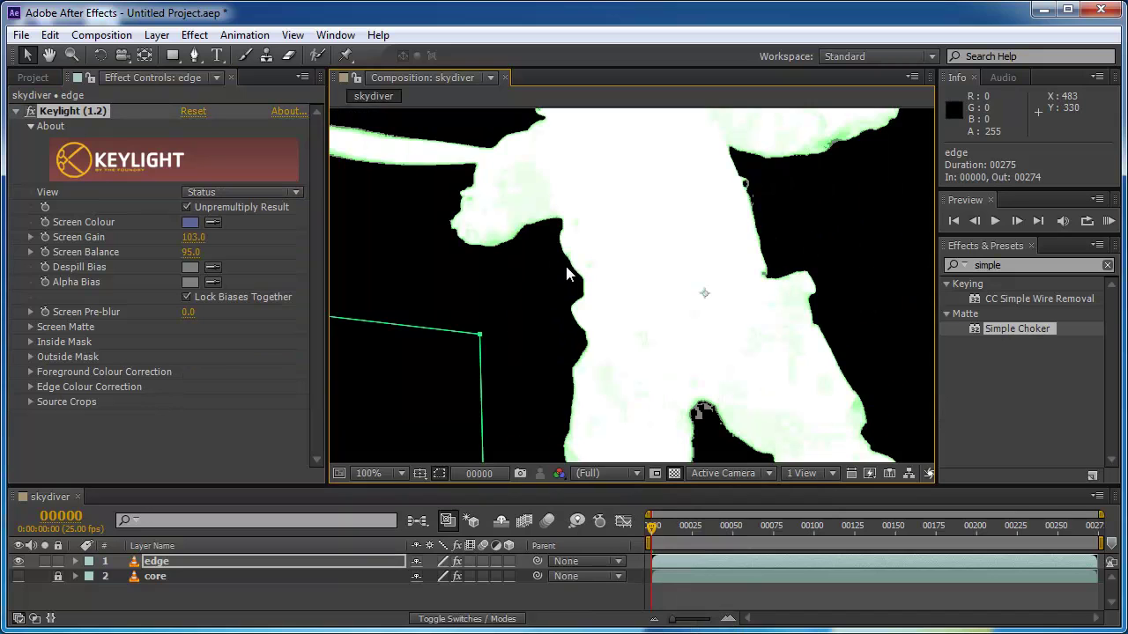
scroll(566, 266, "down", 1)
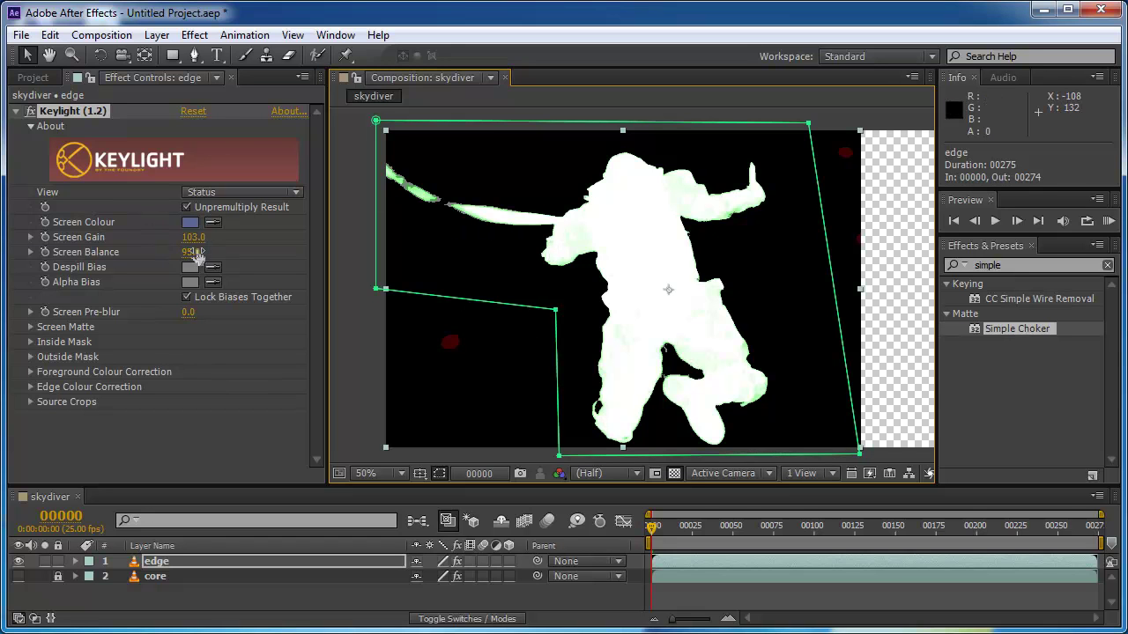
Step: Soften the edge layer's screen matte by setting Keylight's Clip Black to 9 and Clip White to 87
left_click(30, 326)
left_click_drag(190, 354, 408, 357)
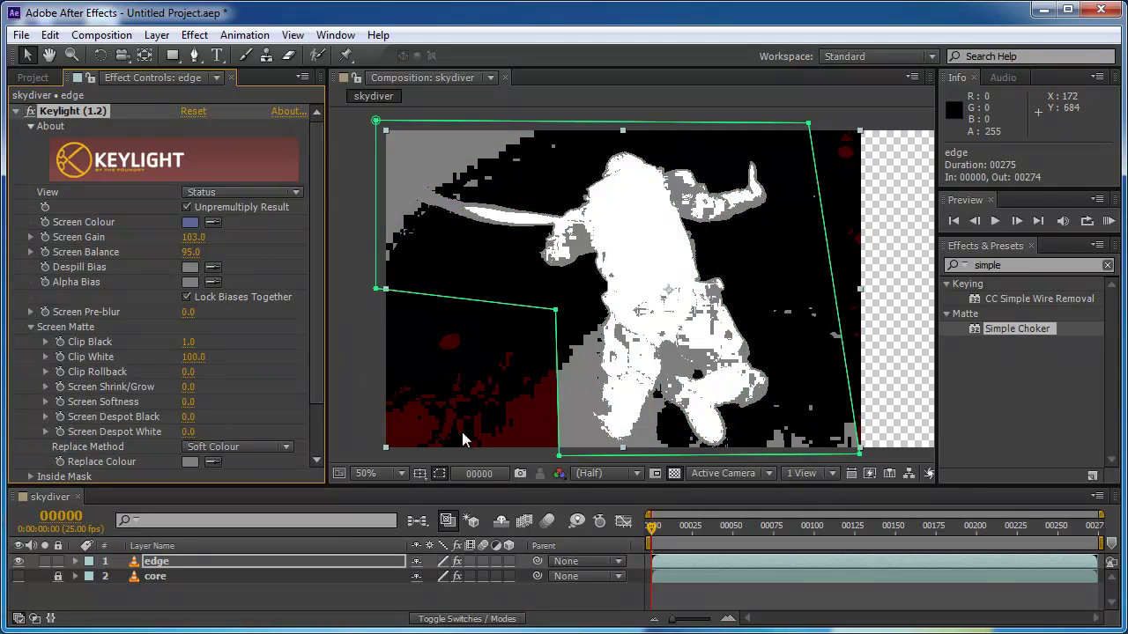
key("period")
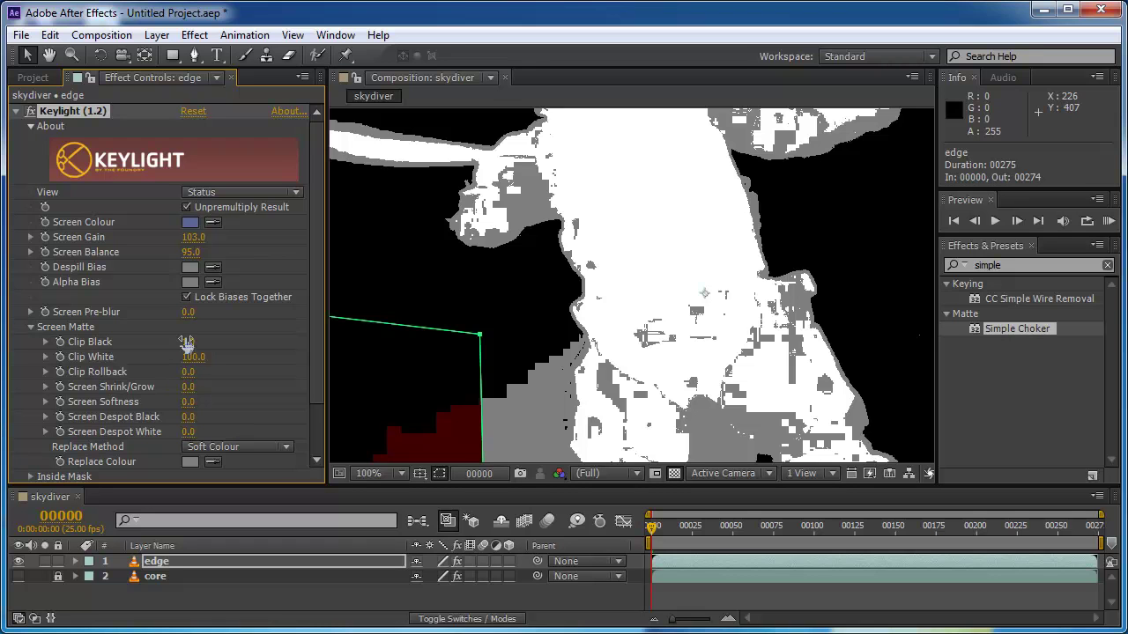
mouse_move(187, 341)
left_mouse_down()
mouse_move(183, 377)
mouse_move(180, 354)
left_mouse_up()
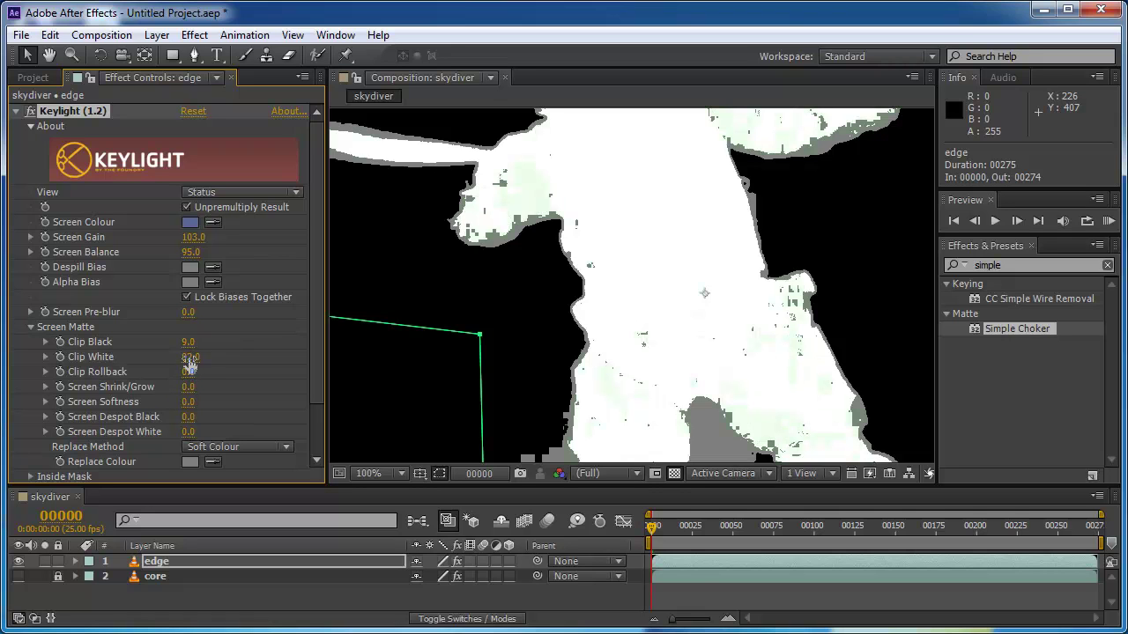
left_click_drag(188, 357, 183, 355)
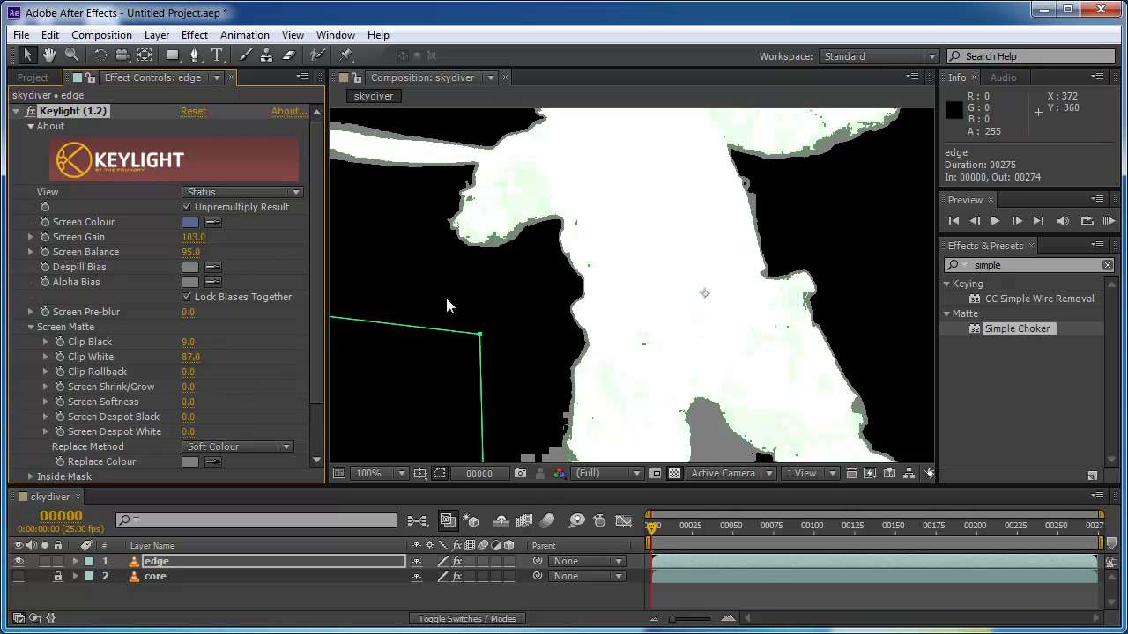
Step: Switch the edge layer's Keylight View from Status to Intermediate Result with the whole skydiver in view
key("comma")
key("comma")
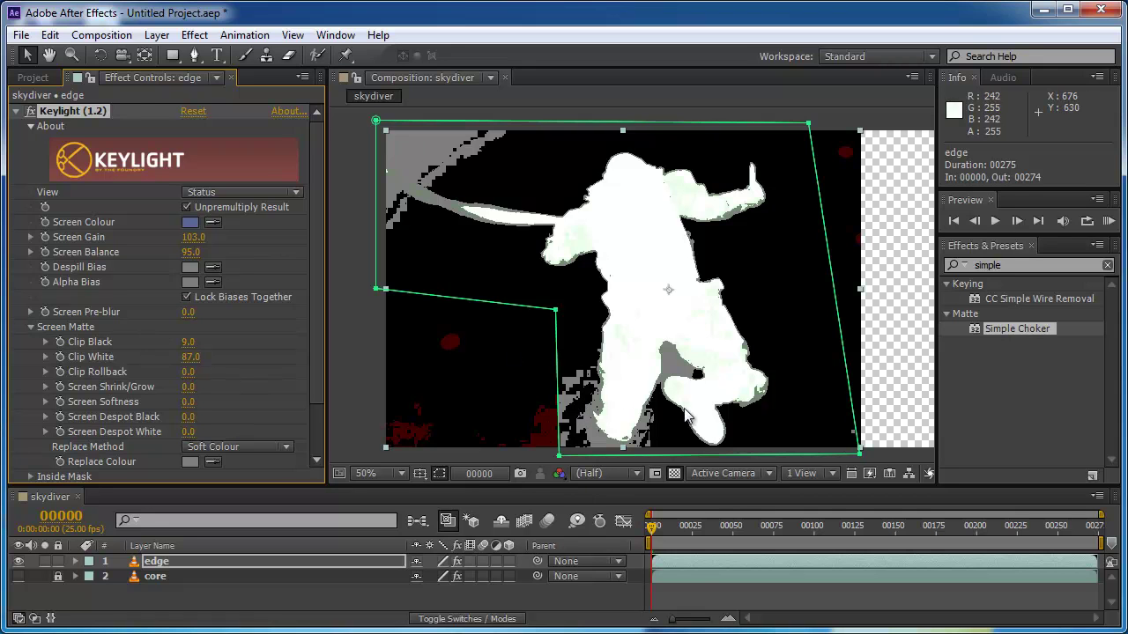
left_click(204, 193)
left_click(251, 386)
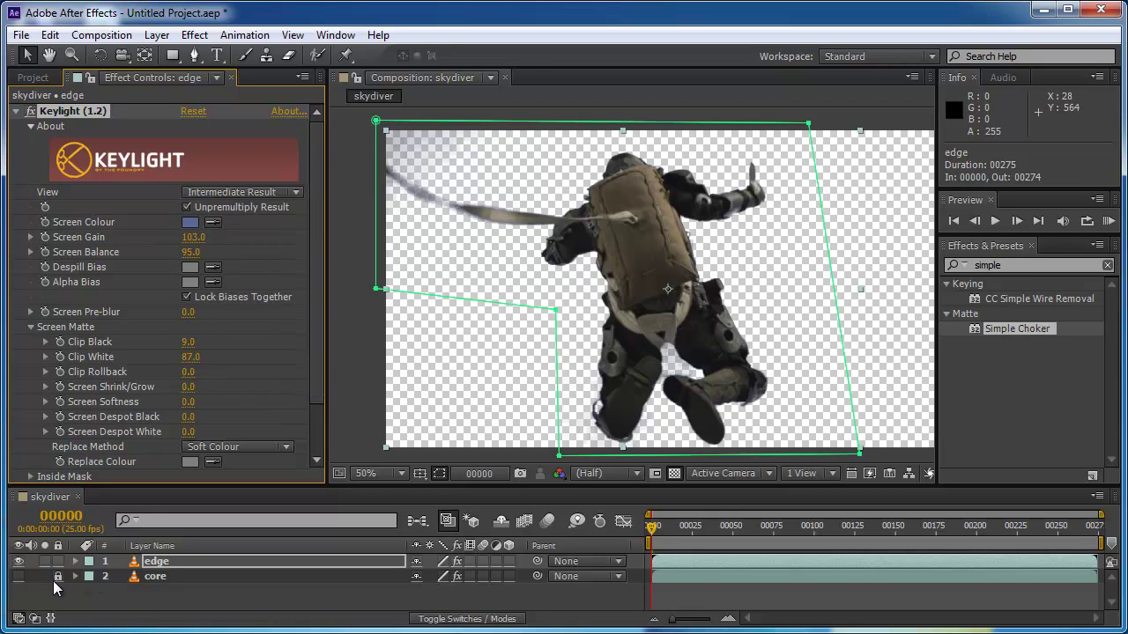
Step: Toggle the core layer's visibility to compare the key with and without it, leaving the layer shown
left_click(18, 576)
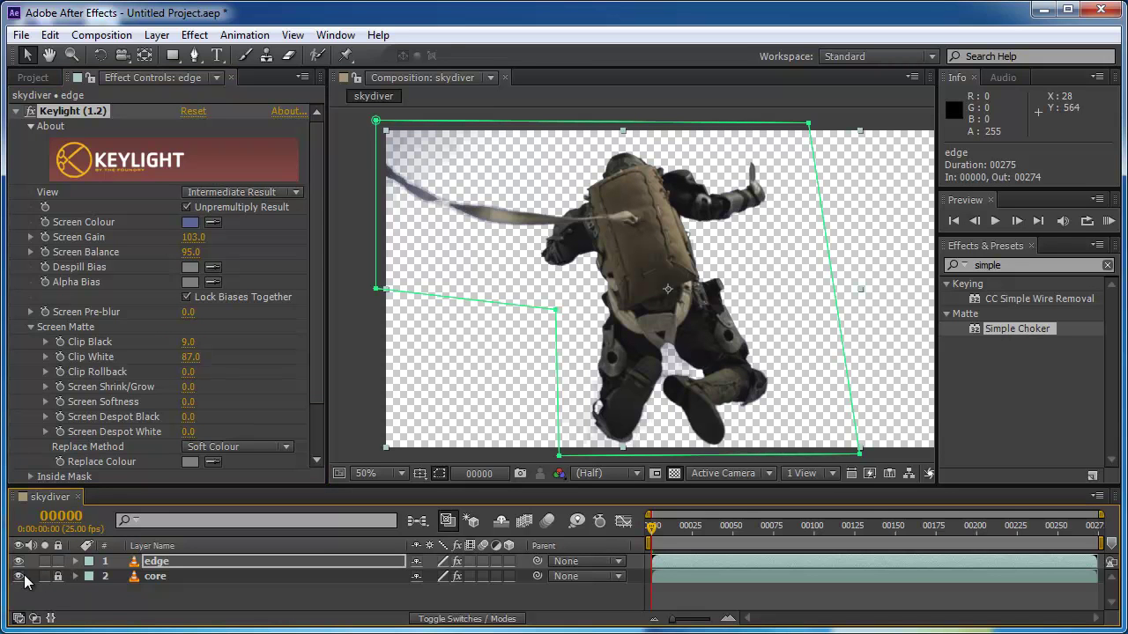
left_click(18, 577)
left_click(18, 577)
left_click(18, 576)
left_click(19, 576)
Step: Display the alpha channel in the composition viewer and scrub through the clip to frame 204 to check the combined matte
left_click(558, 476)
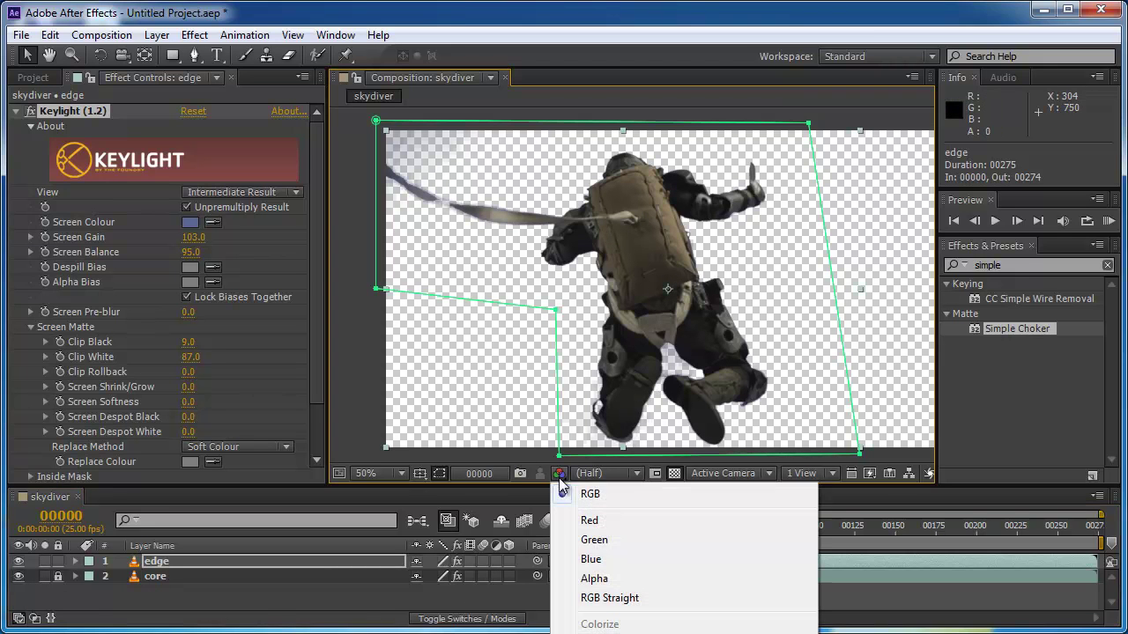
left_click(594, 577)
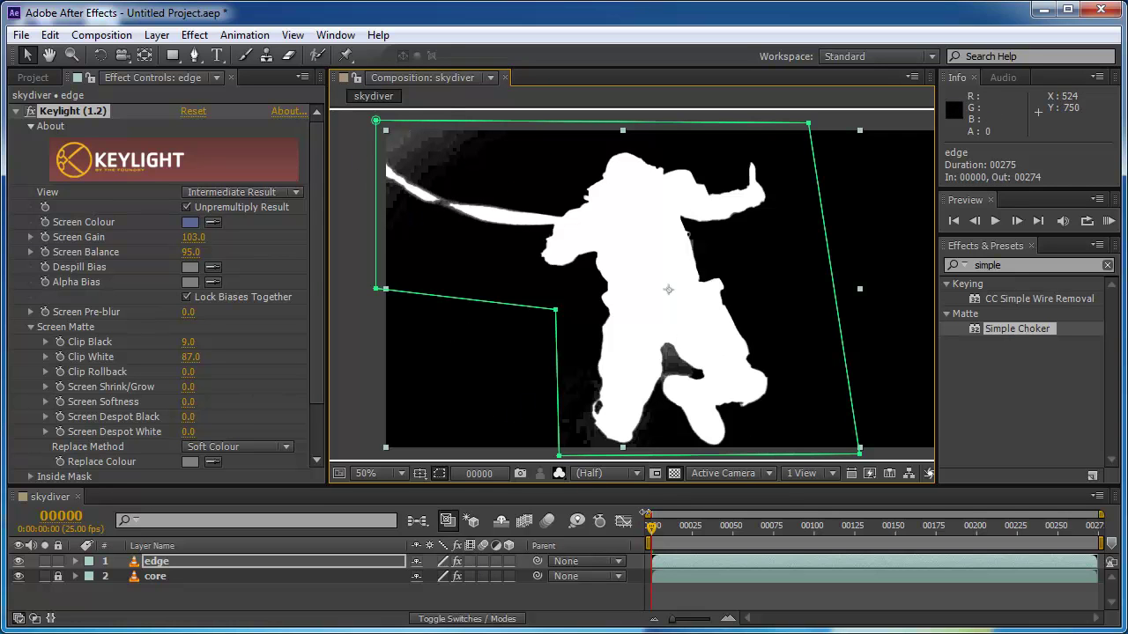
left_click_drag(641, 526, 882, 604)
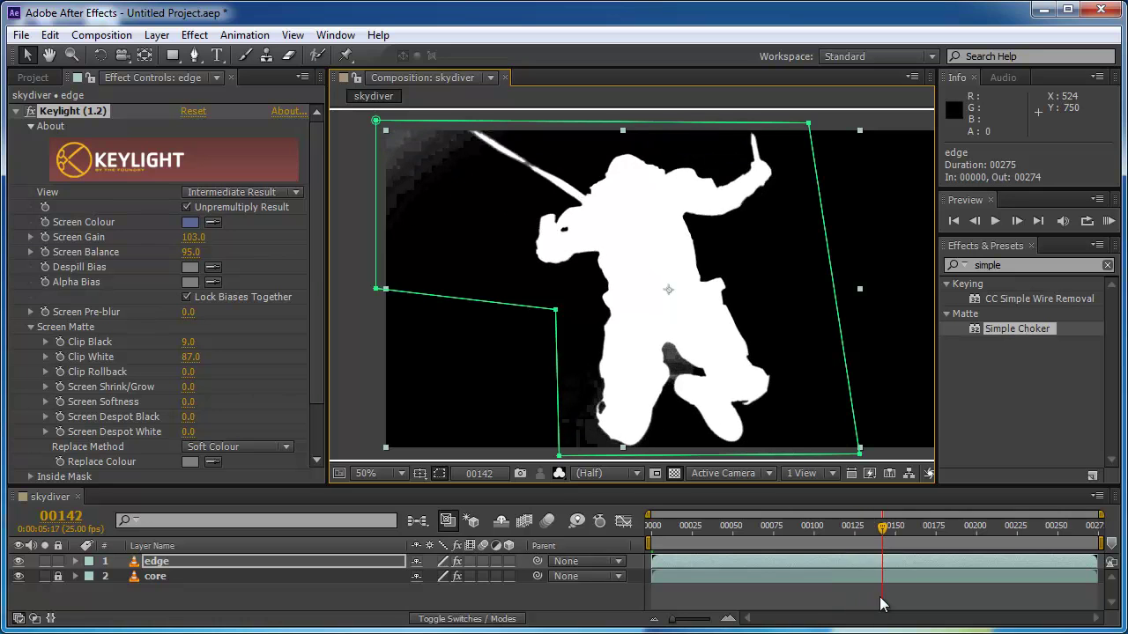
left_click_drag(884, 533, 982, 569)
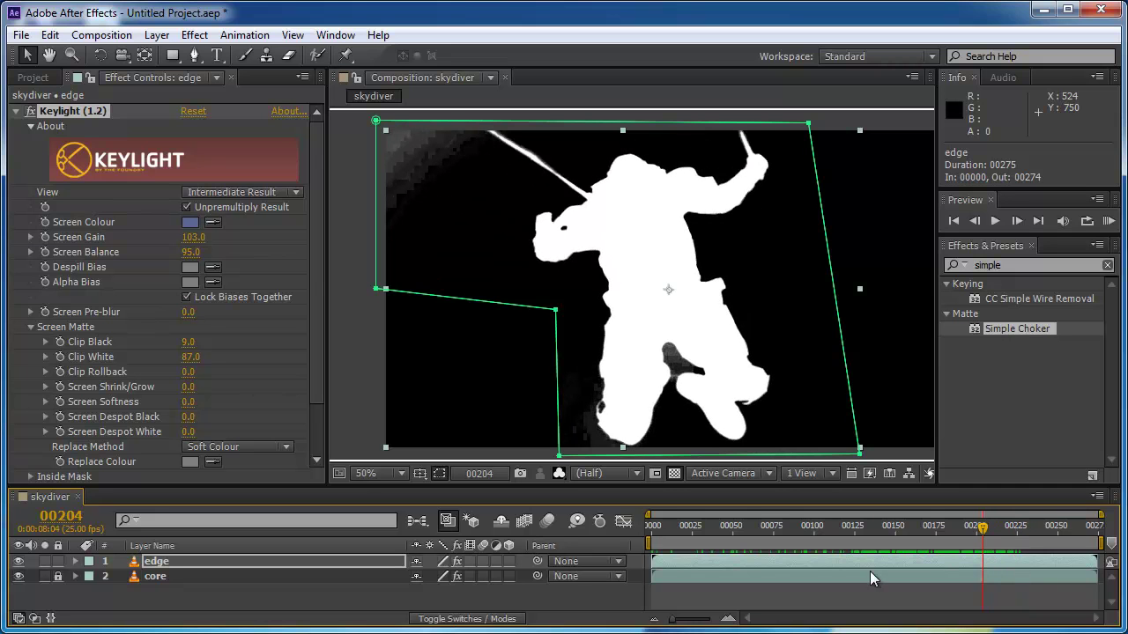
Step: Examine the matte around the skydiver's body and legs up close at frame 204, and return to the first frame
scroll(741, 124, "up", 3)
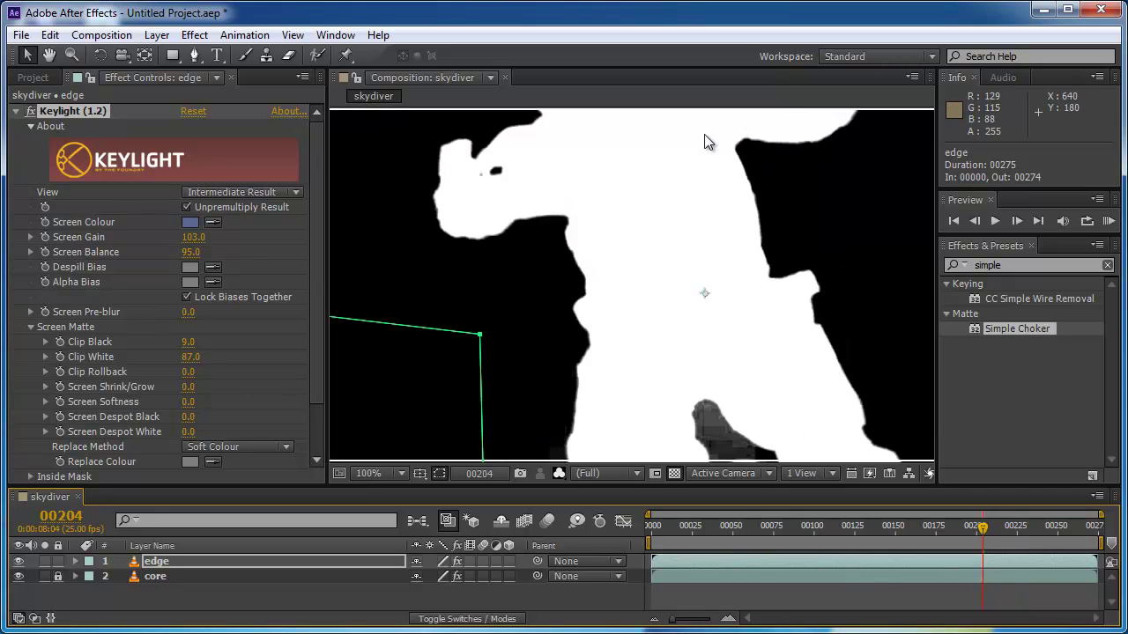
key("h")
scroll(667, 423, "down", 3)
scroll(648, 400, "up", 1)
left_click_drag(648, 401, 666, 241)
key("v")
scroll(608, 391, "down", 1)
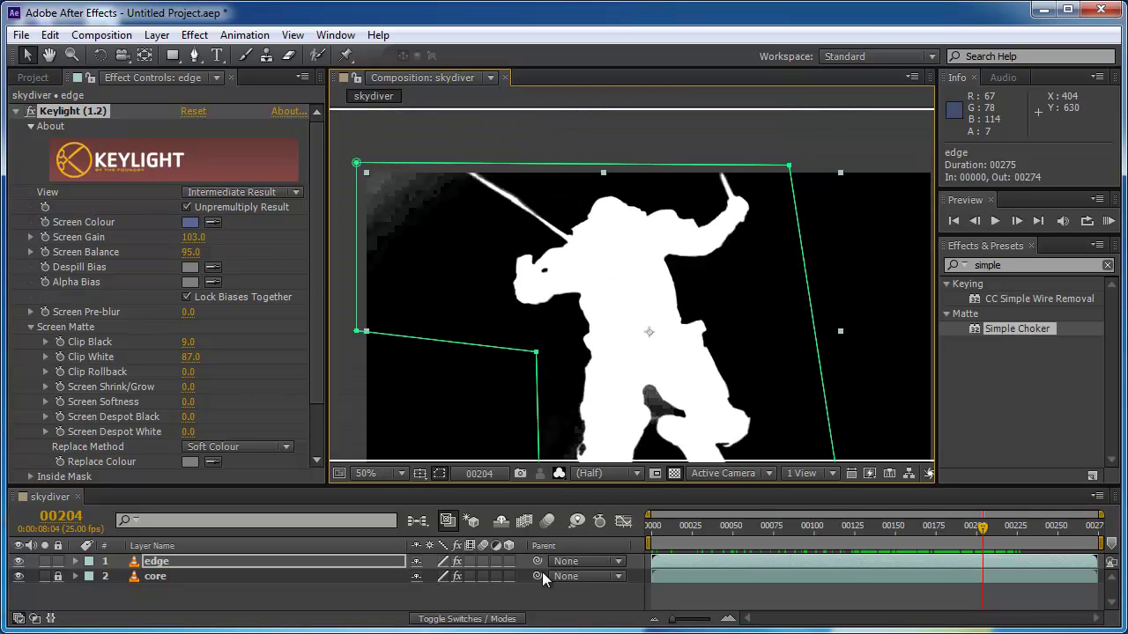
key("Home")
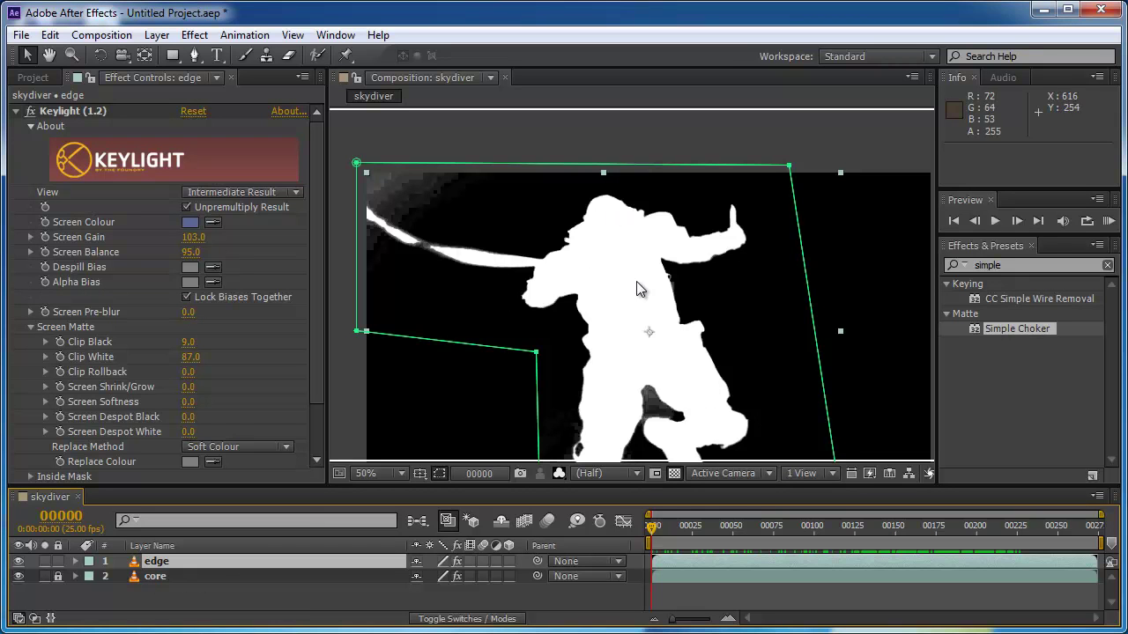
Step: Draw a circular mask around the gap between the skydiver's legs on the edge layer and rename it crotch
left_click_drag(167, 63, 227, 93)
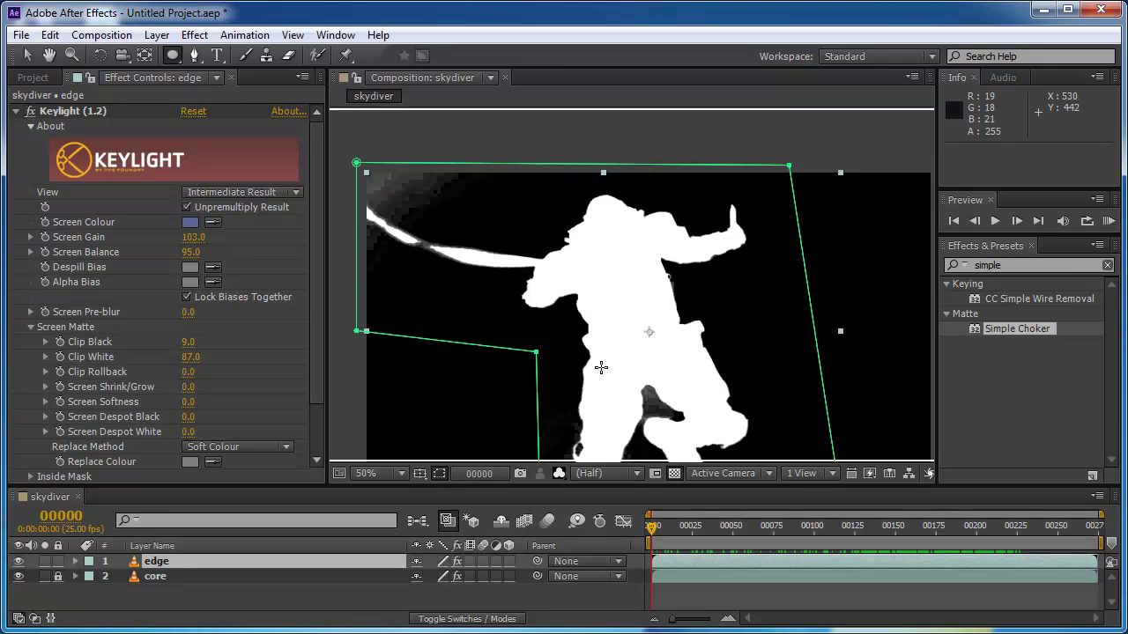
left_click_drag(617, 372, 673, 448)
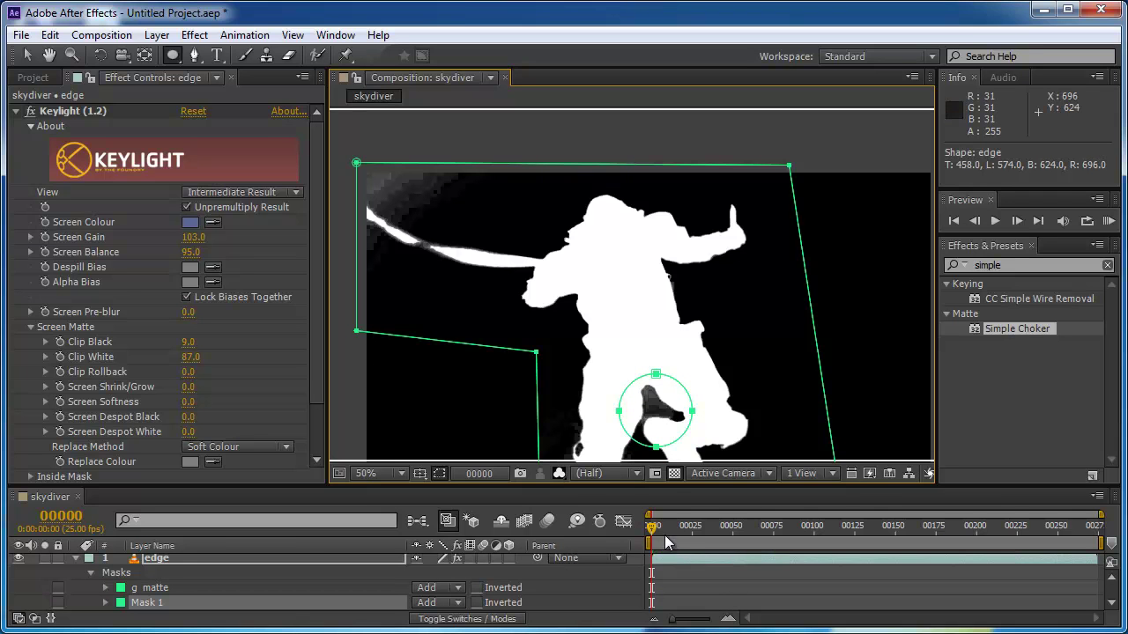
left_click(147, 603)
key("Return")
type("crotch")
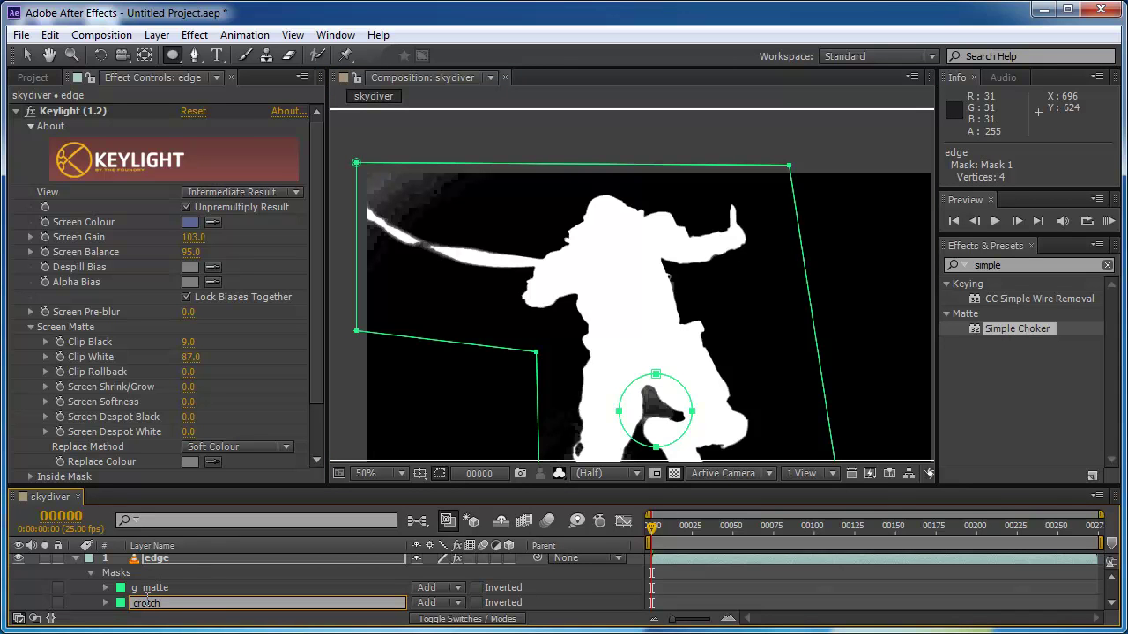
key("Return")
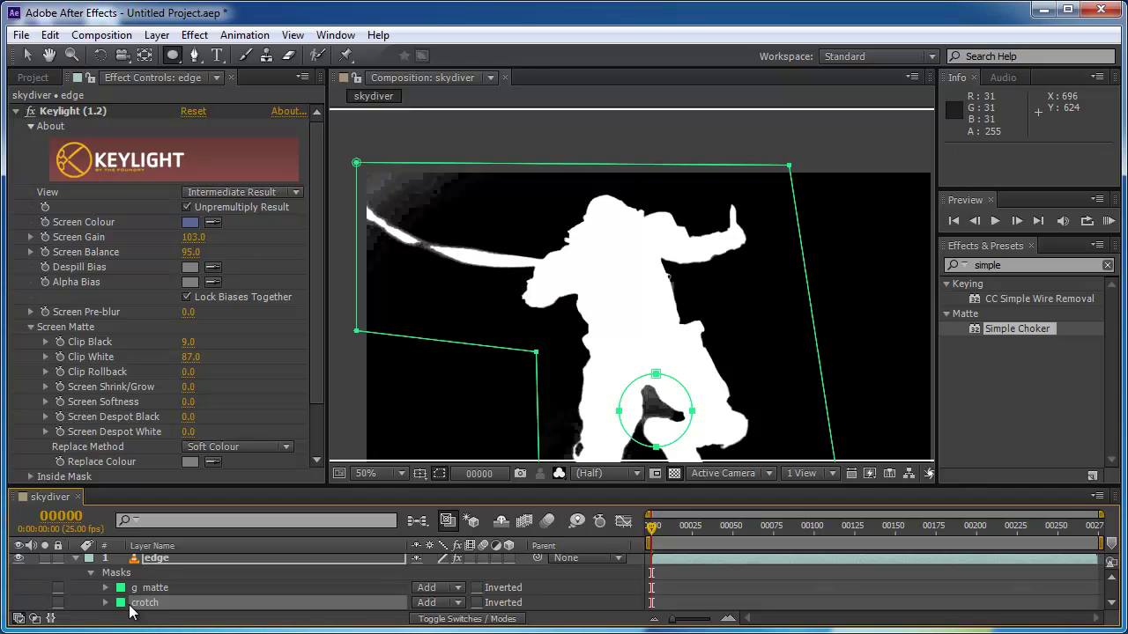
Step: Change the crotch mask's colour to purple (AA0BF4)
left_click(121, 602)
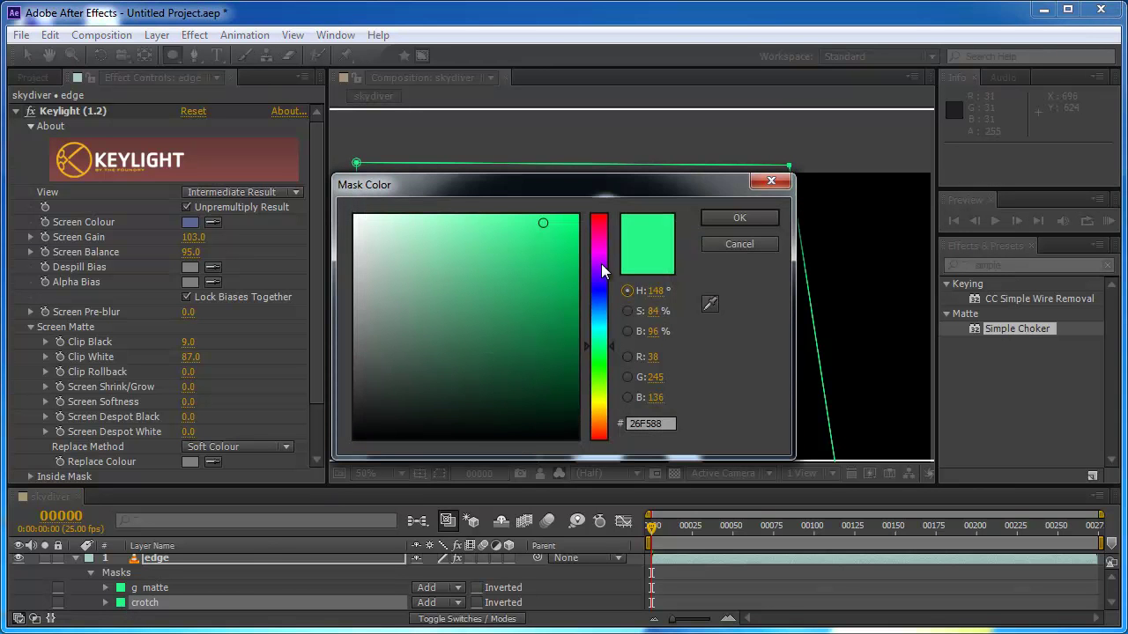
left_click(601, 264)
left_click(568, 222)
left_click(732, 219)
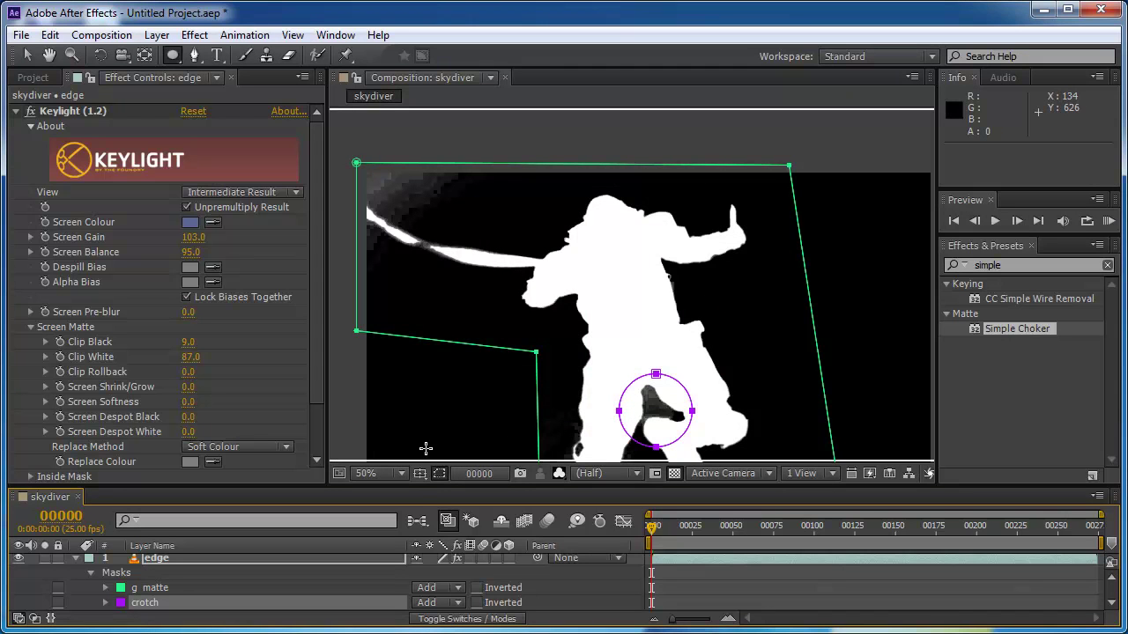
Step: Set the crotch mask's mode to Subtract, collapse the edge layer's properties and hide the core layer
left_click(438, 603)
left_click(440, 632)
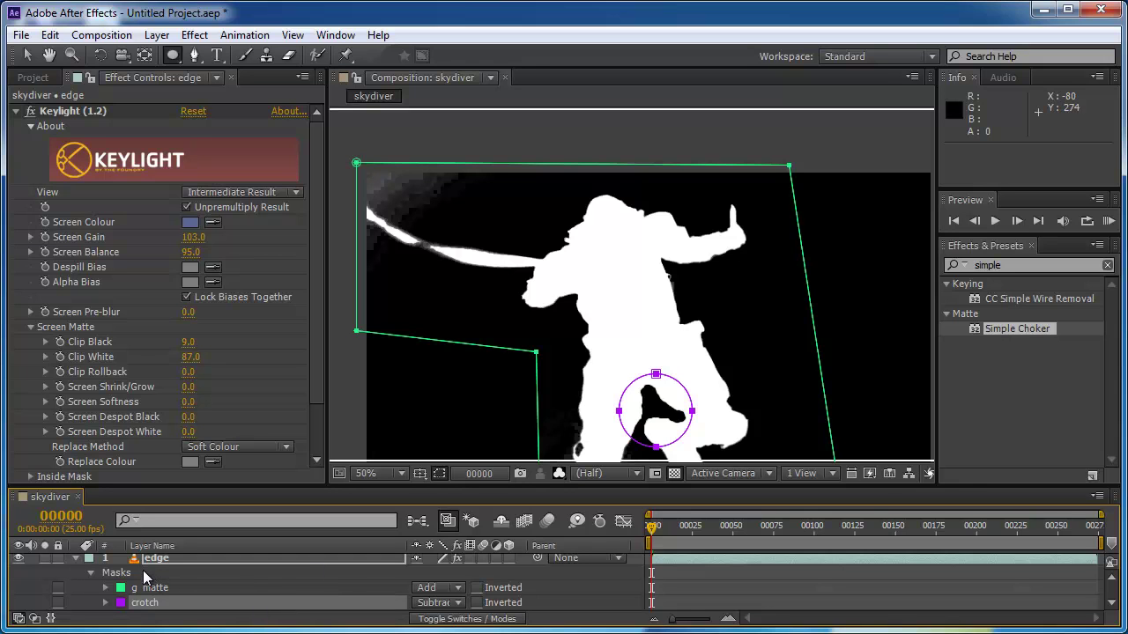
left_click(75, 561)
left_click(18, 577)
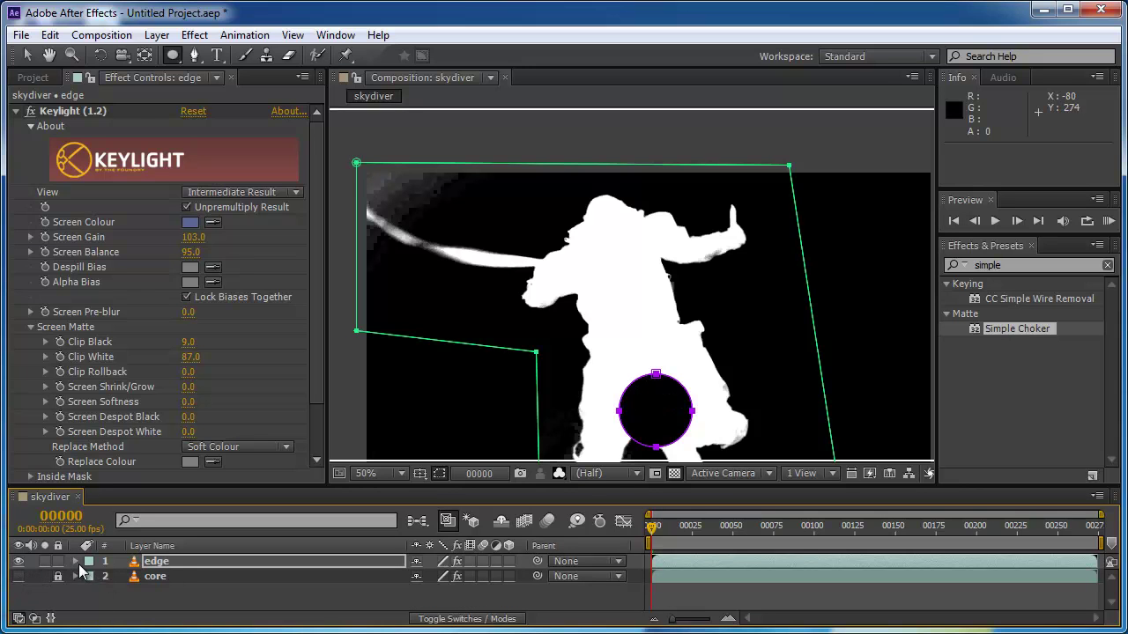
Step: Draw a closed four-point Pen tool mask on the edge layer enclosing the ribbon and the skydiver's ribbon-side arm
left_click(150, 562)
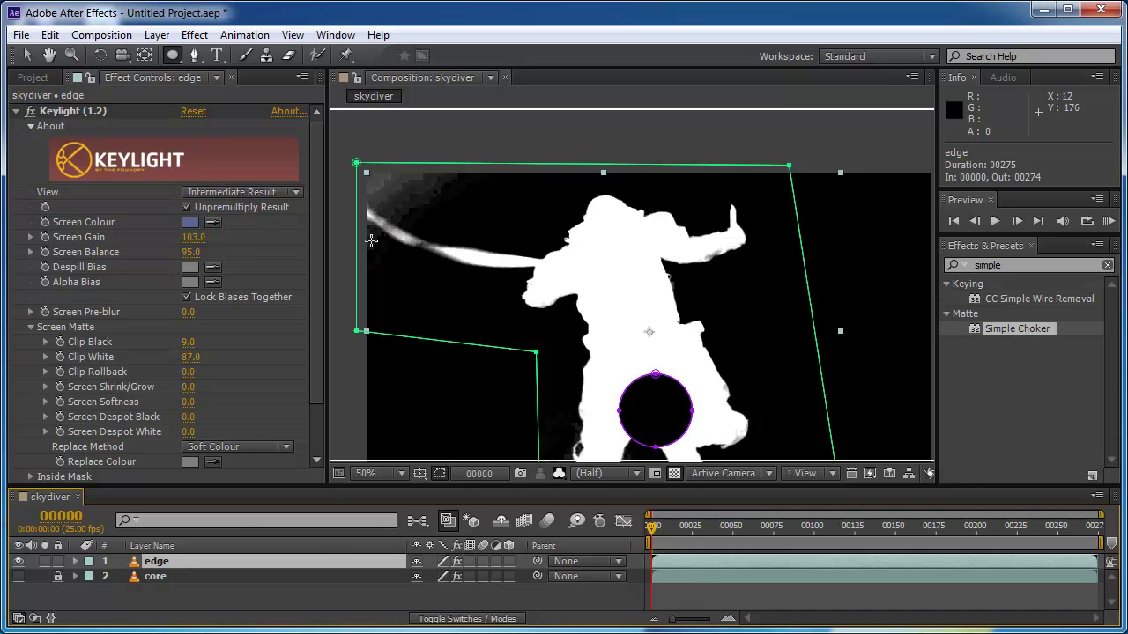
left_click(172, 55)
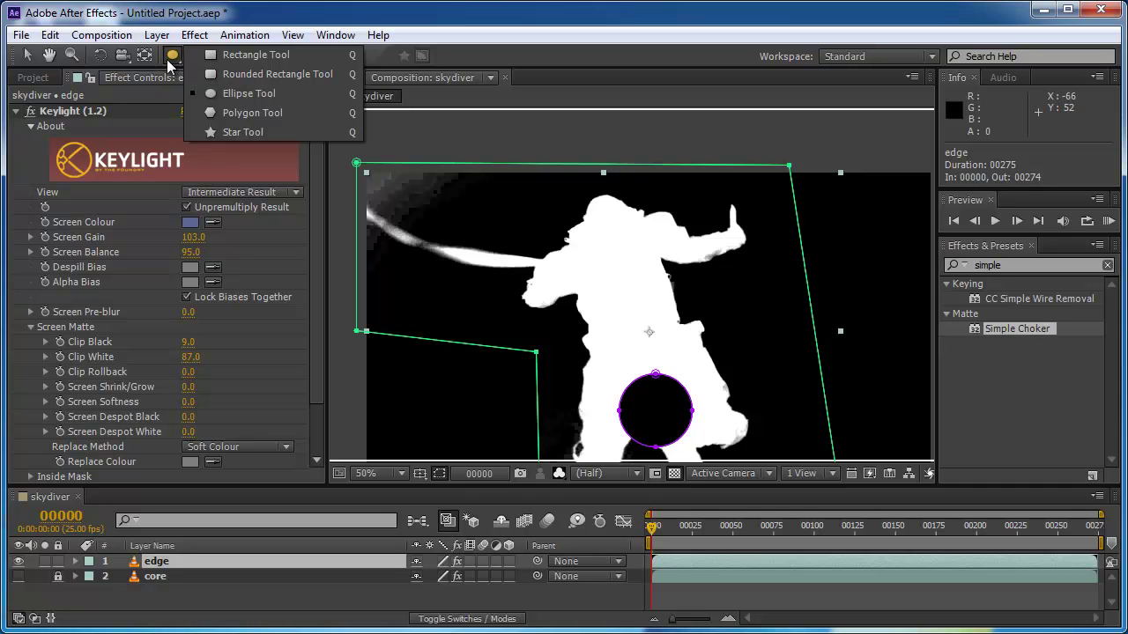
left_click(195, 55)
left_click(260, 55)
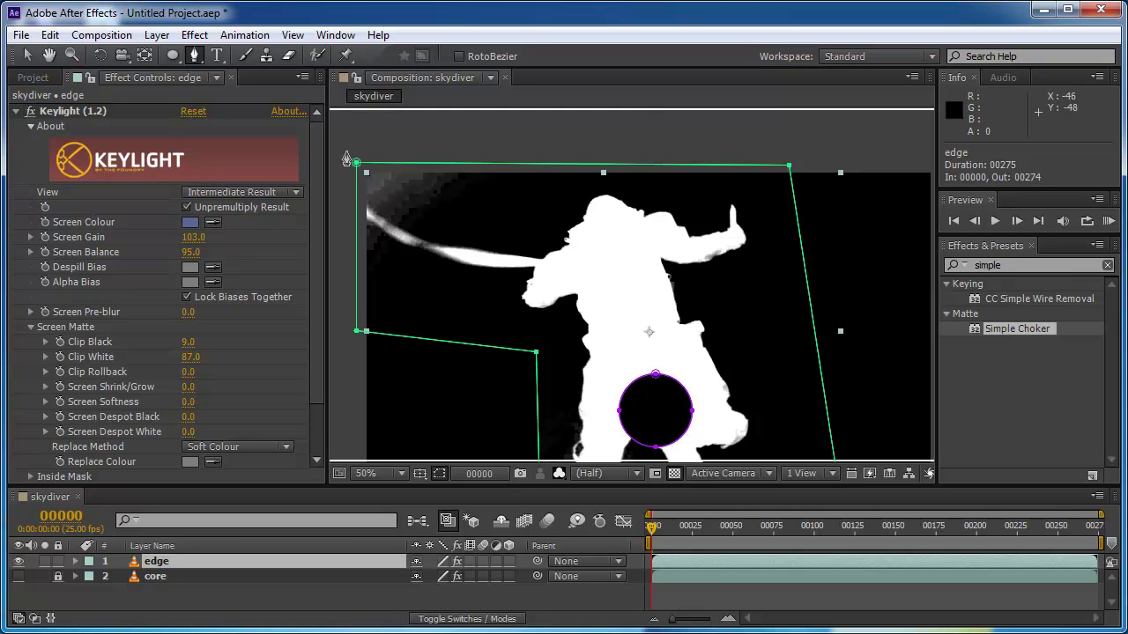
left_click(346, 153)
left_click(576, 153)
left_click(569, 316)
left_click(350, 326)
left_click(345, 153)
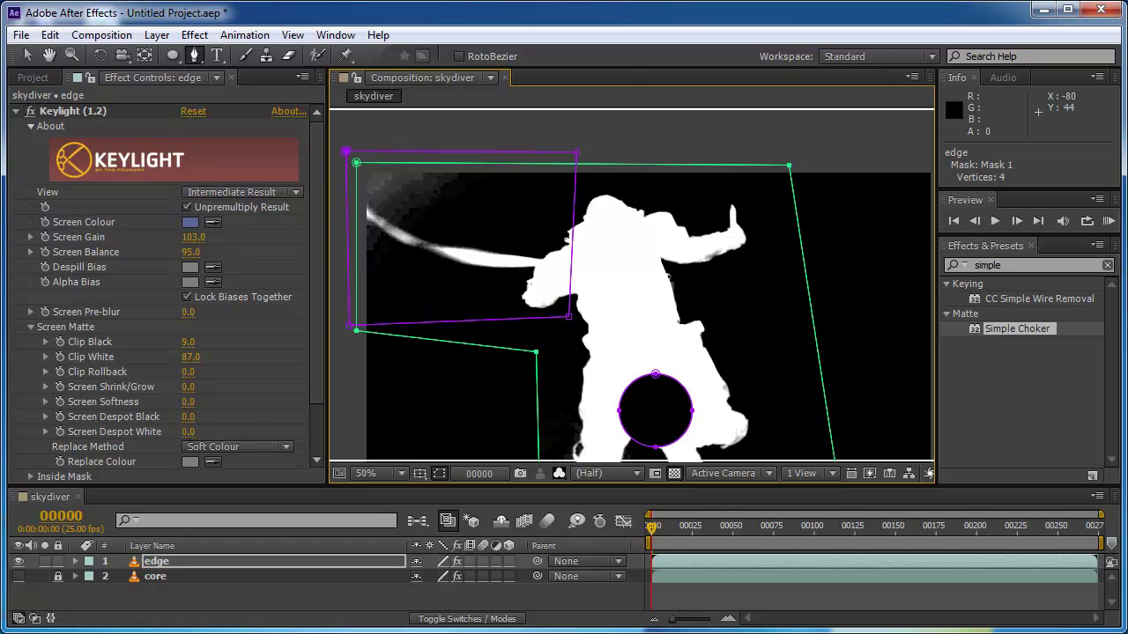
Step: Reveal the edge layer's masks and rename the new four-point mask to ribbon
left_click(143, 564)
key("m")
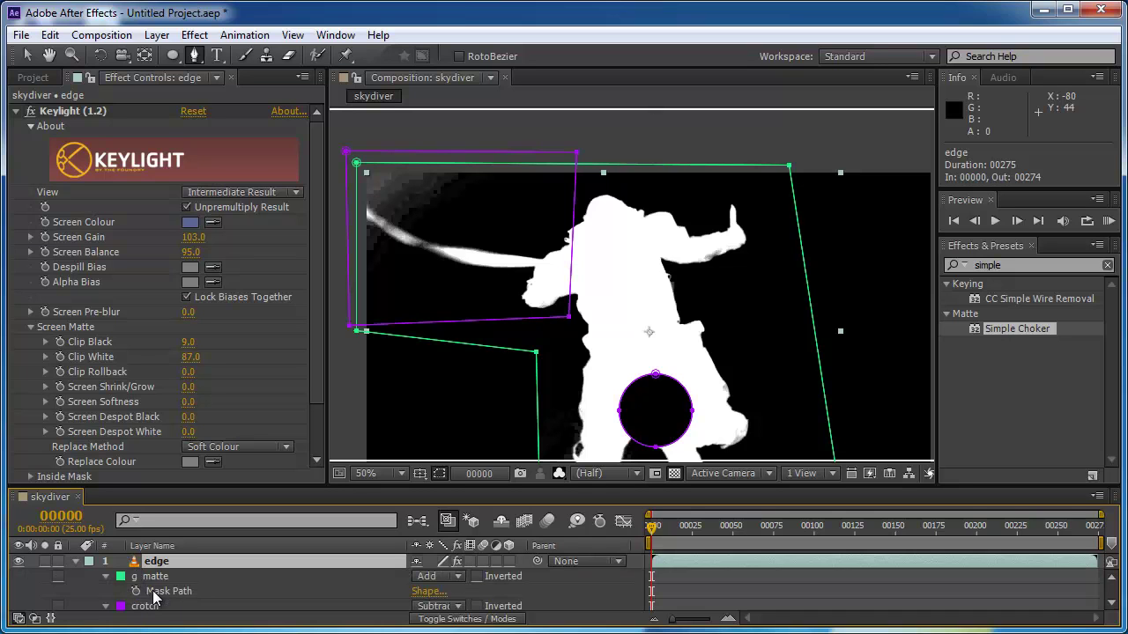
scroll(122, 614, "down", 1)
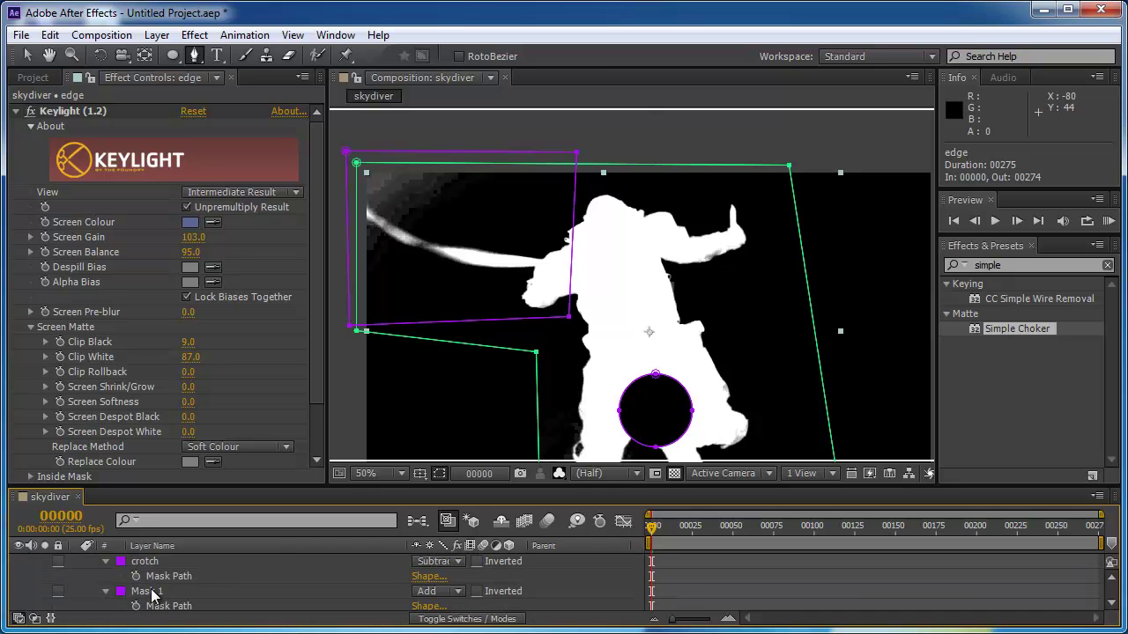
left_click(143, 593)
key("Return")
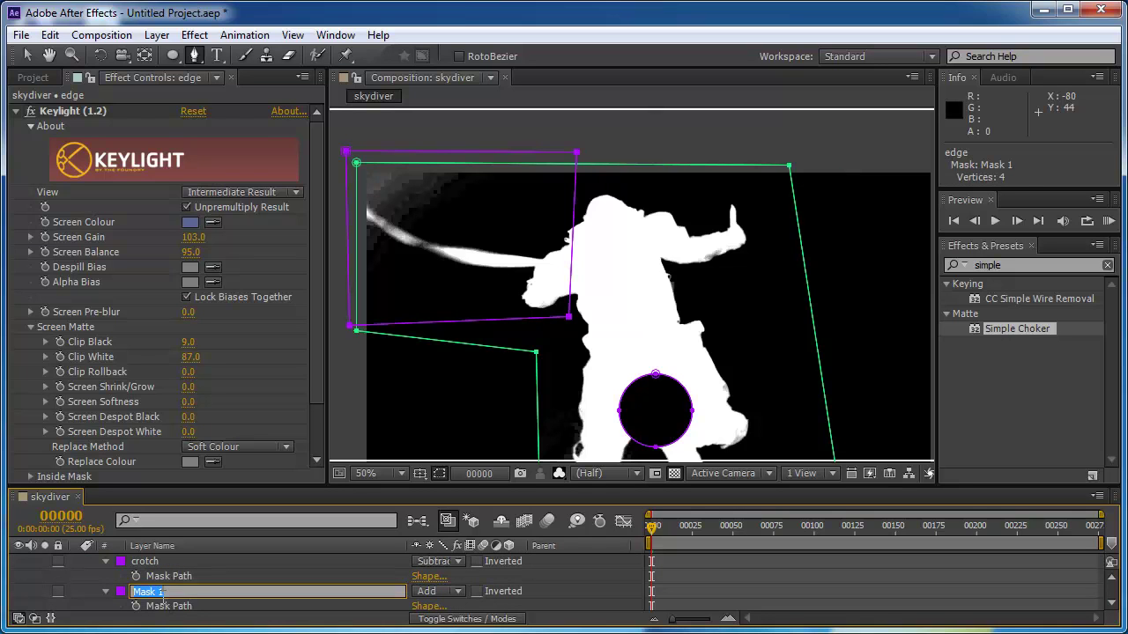
type("ribbon")
key("Return")
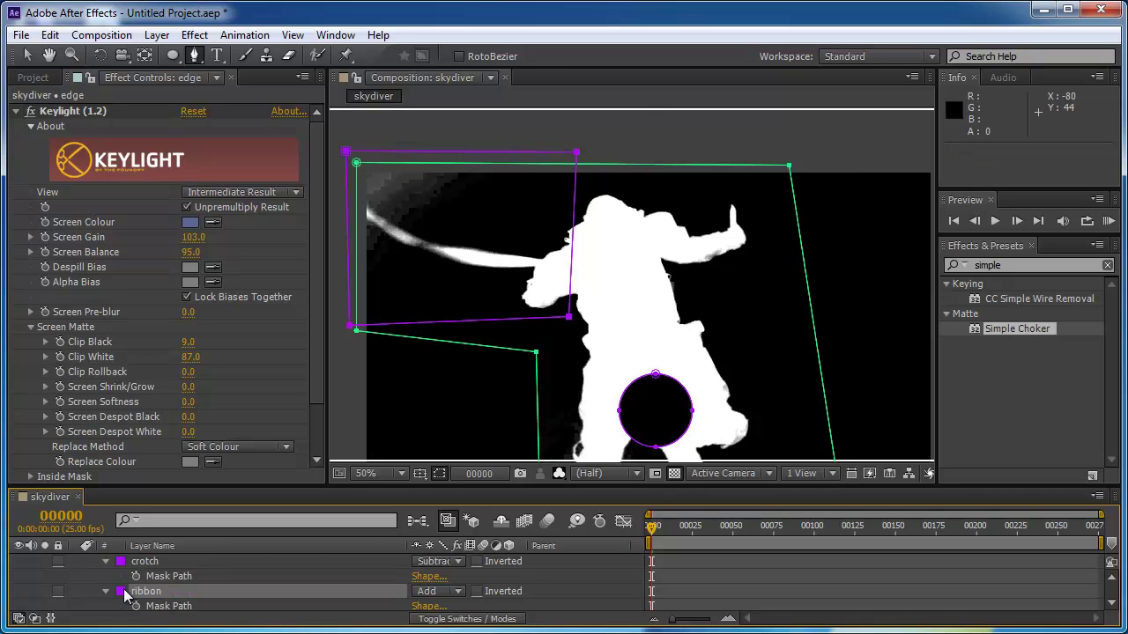
Step: Change the ribbon mask's colour to blue (2D54C1)
key("F2")
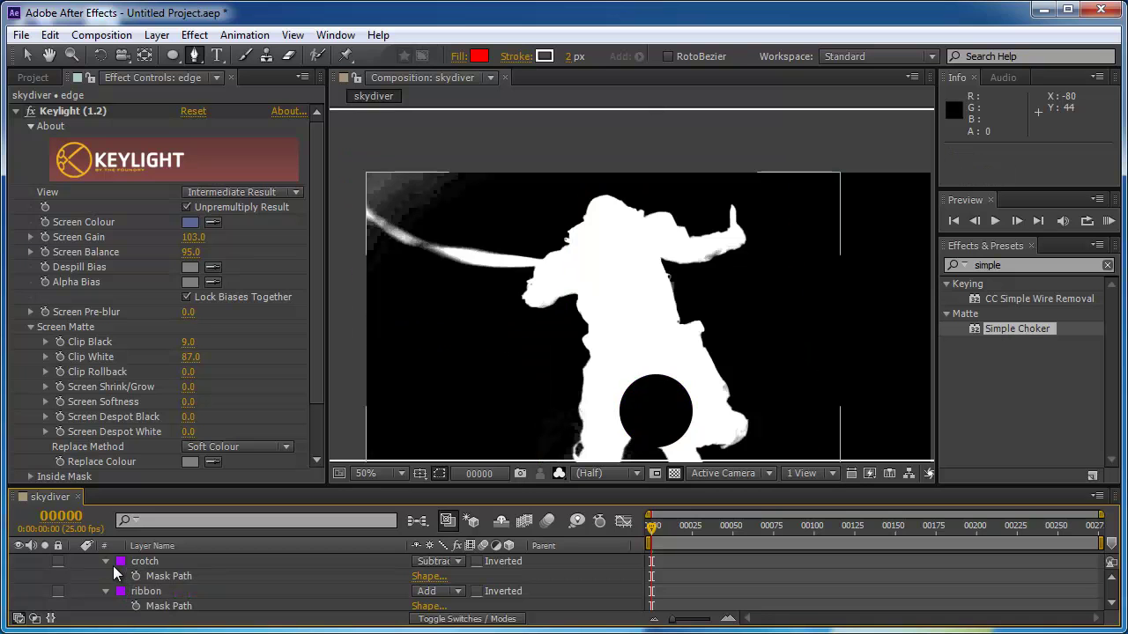
left_click(122, 592)
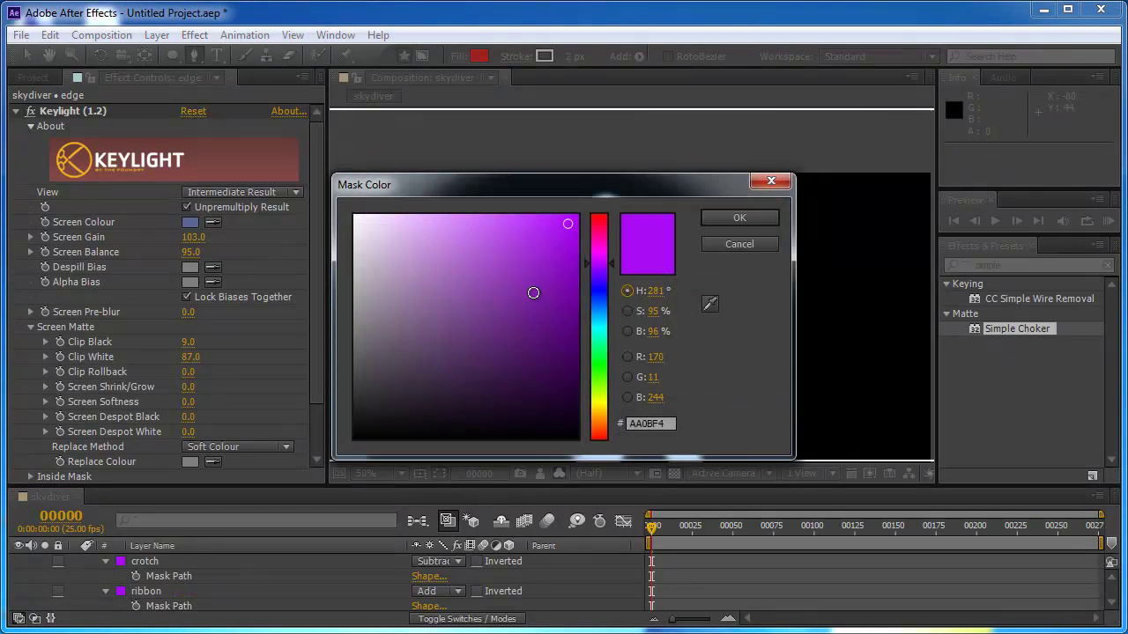
left_click(597, 297)
left_click(525, 269)
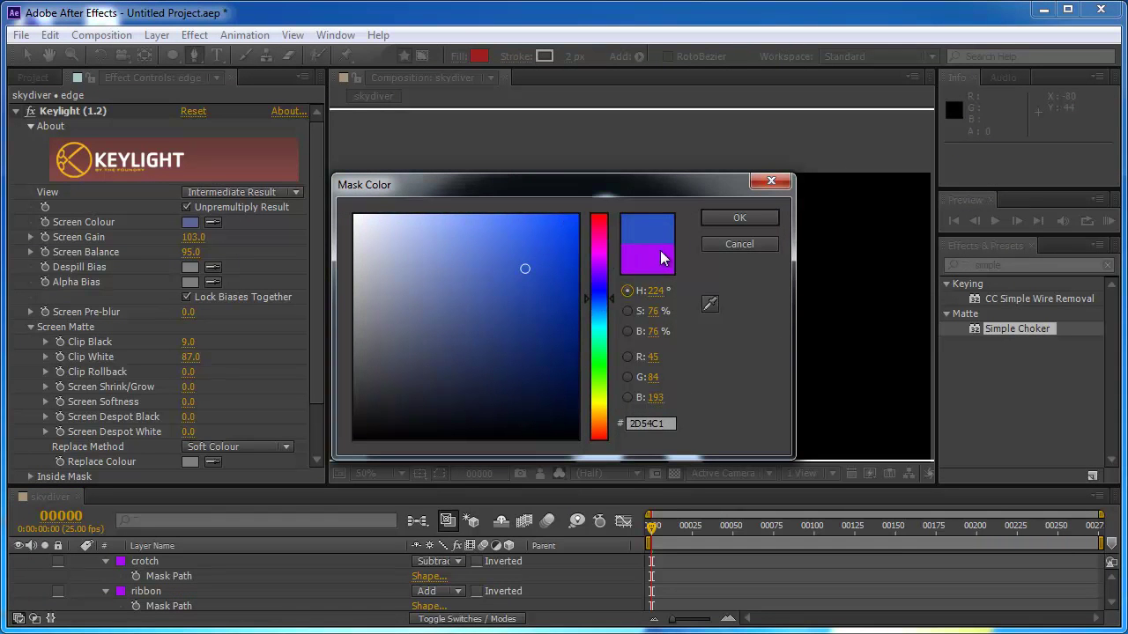
left_click(705, 221)
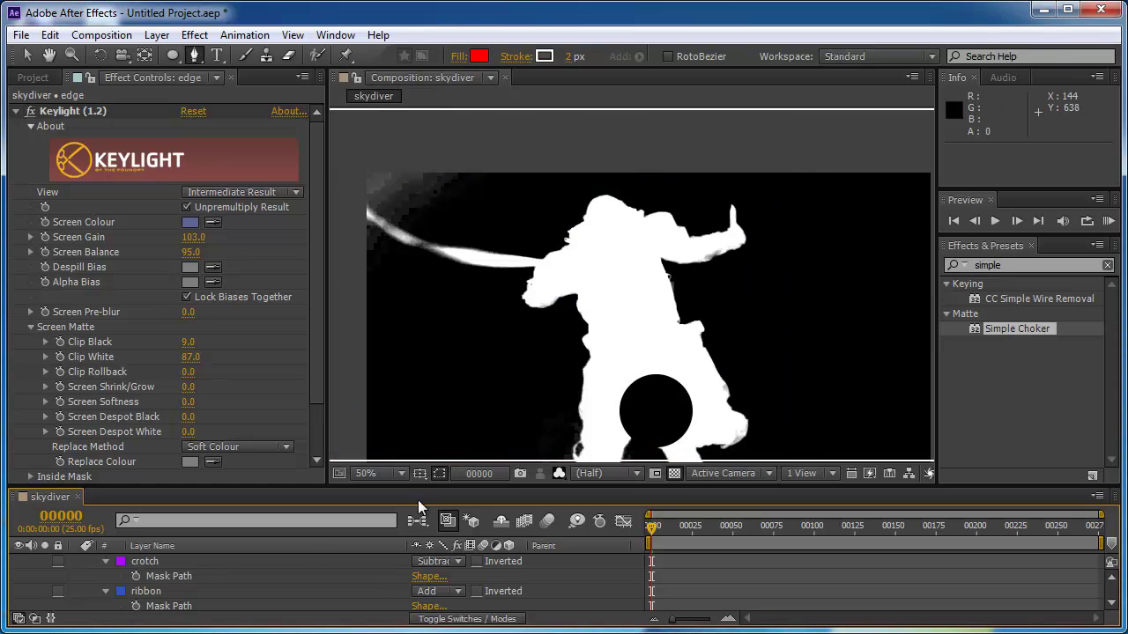
Step: Set the ribbon mask's mode to Subtract and scrub the opening frames to check its coverage
left_click(141, 591)
left_click(427, 592)
left_click(451, 633)
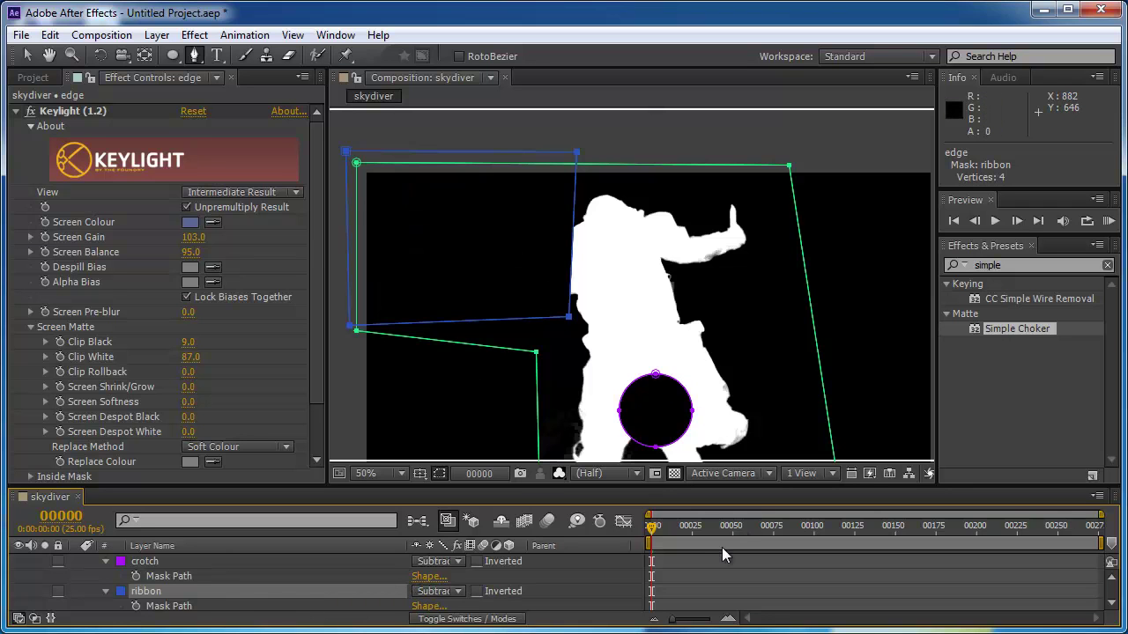
mouse_move(655, 528)
left_mouse_down()
mouse_move(658, 540)
mouse_move(639, 543)
left_mouse_up()
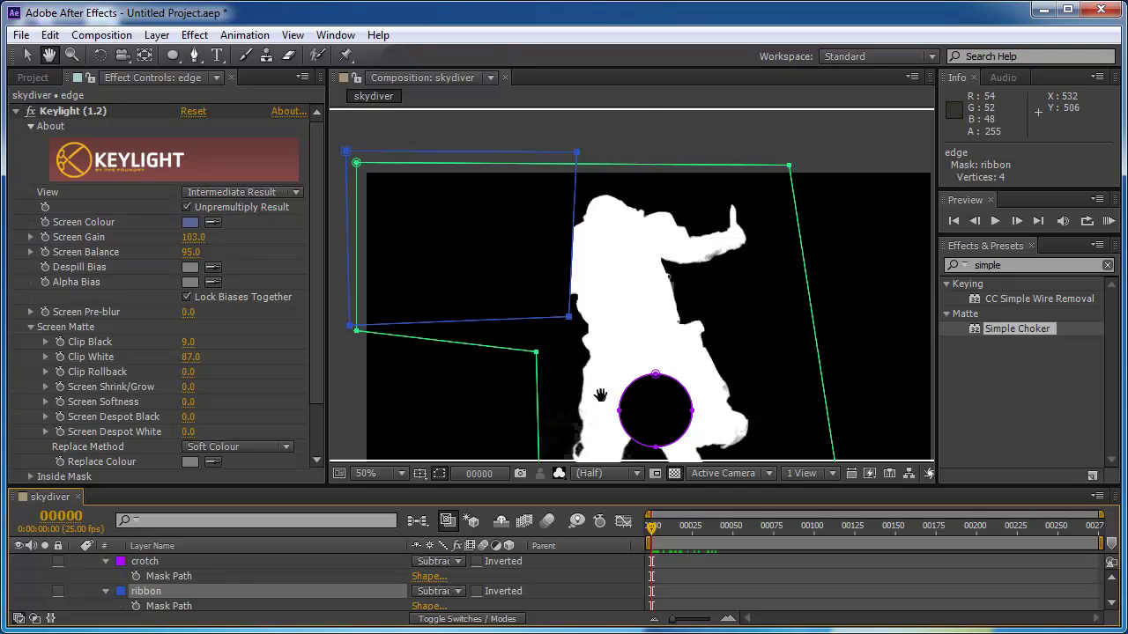
Step: Draw a closed five-point Pen tool mask on the edge layer around the noisy area by the skydiver's lower leg
left_click_drag(602, 391, 607, 243)
left_click_drag(653, 530, 608, 536)
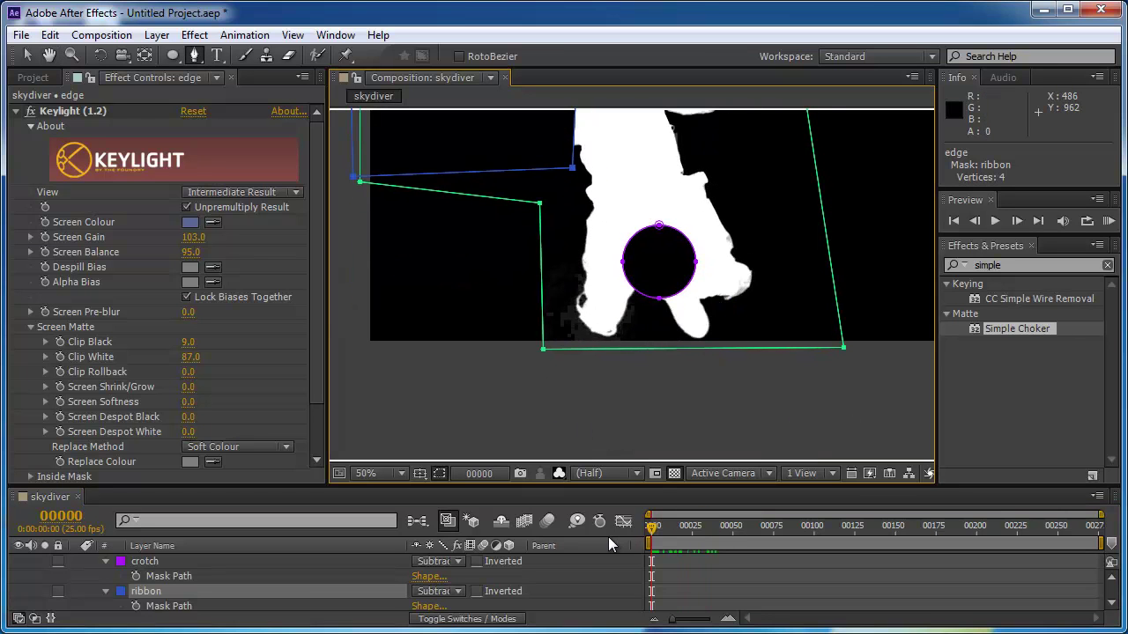
left_click(529, 259)
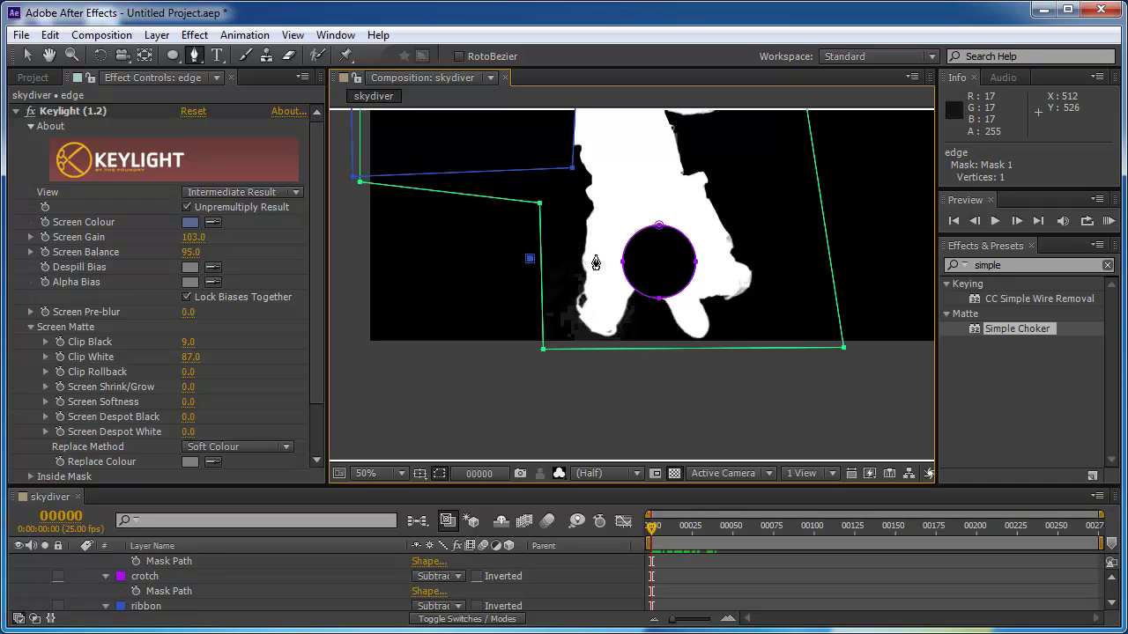
left_click(608, 256)
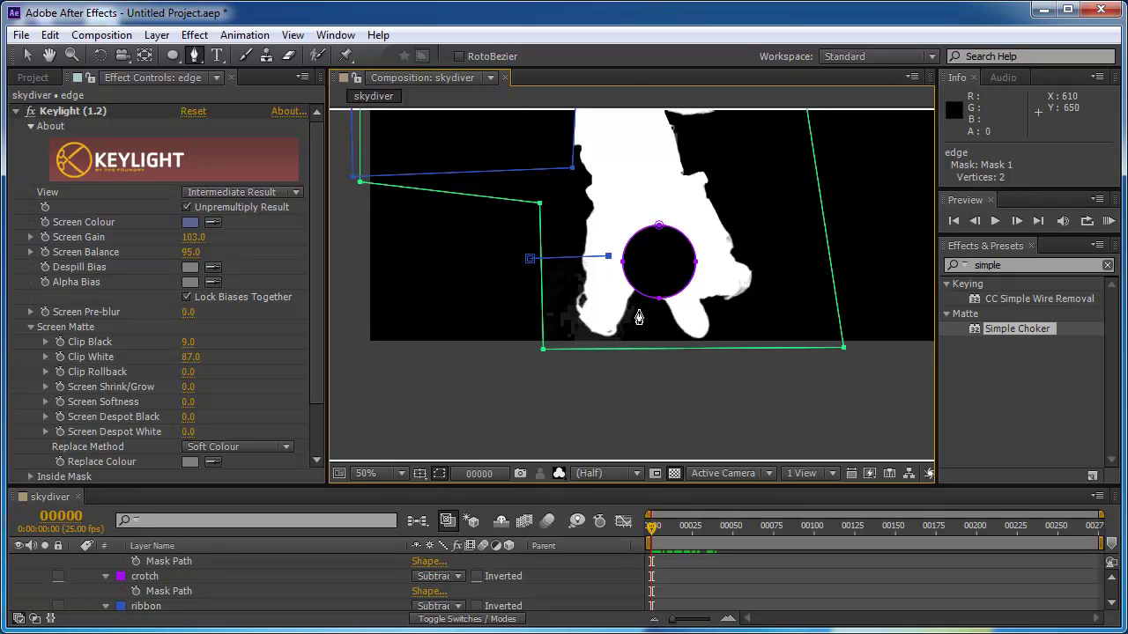
left_click(650, 311)
left_click(657, 365)
left_click(527, 364)
left_click(530, 260)
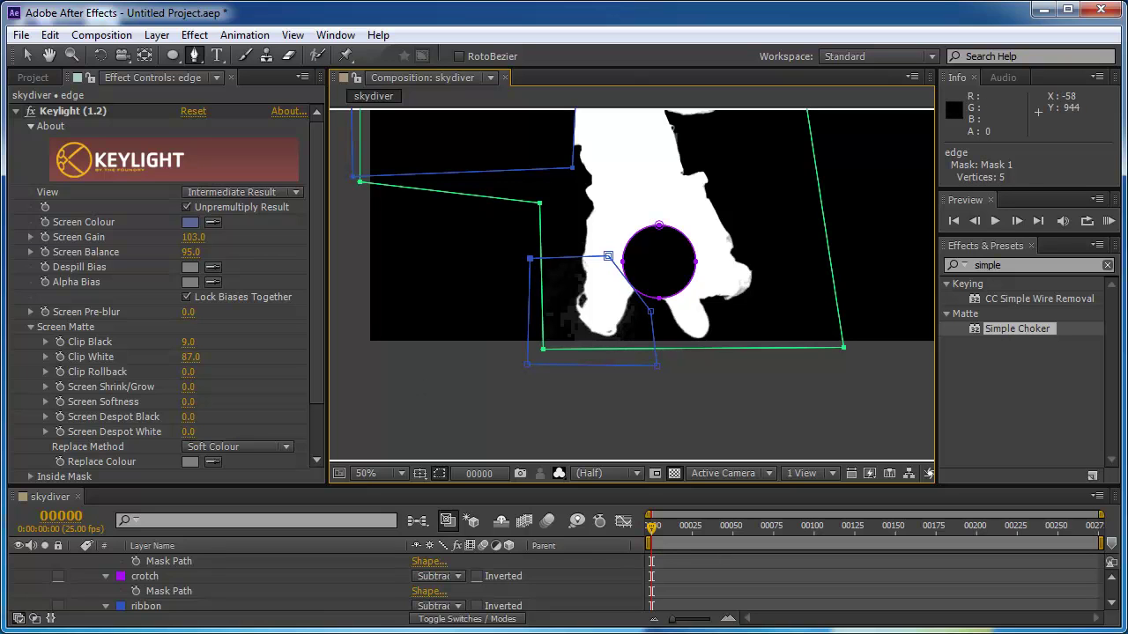
Step: Rename the new five-point mask on the edge layer to knee
scroll(143, 583, "down", 2)
left_click(147, 589)
key("Return")
type("knee")
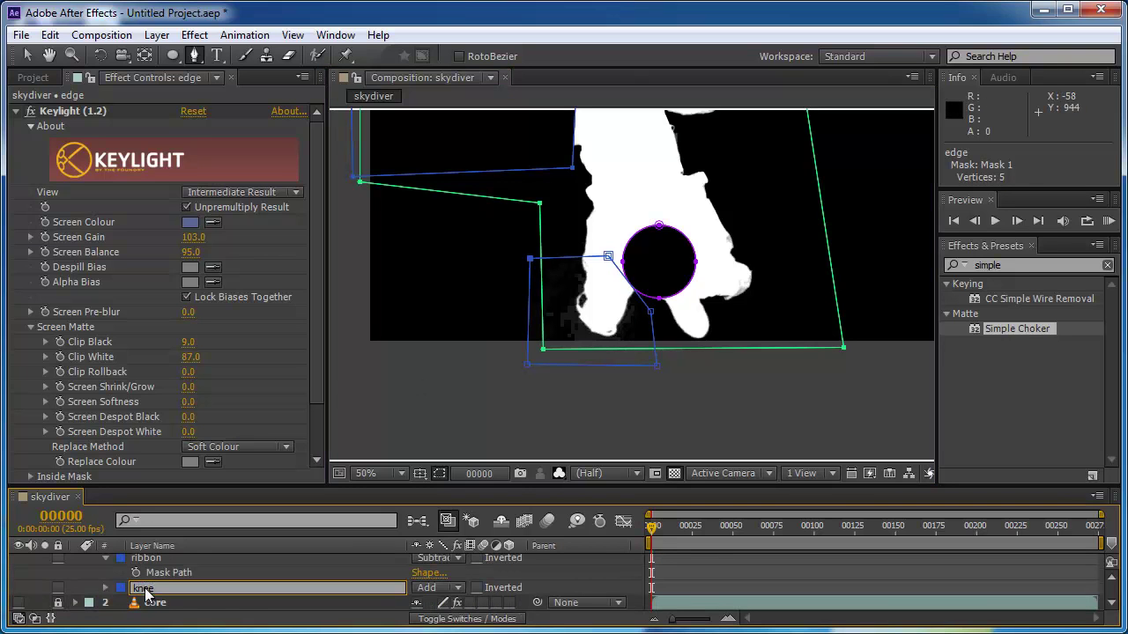
key("Return")
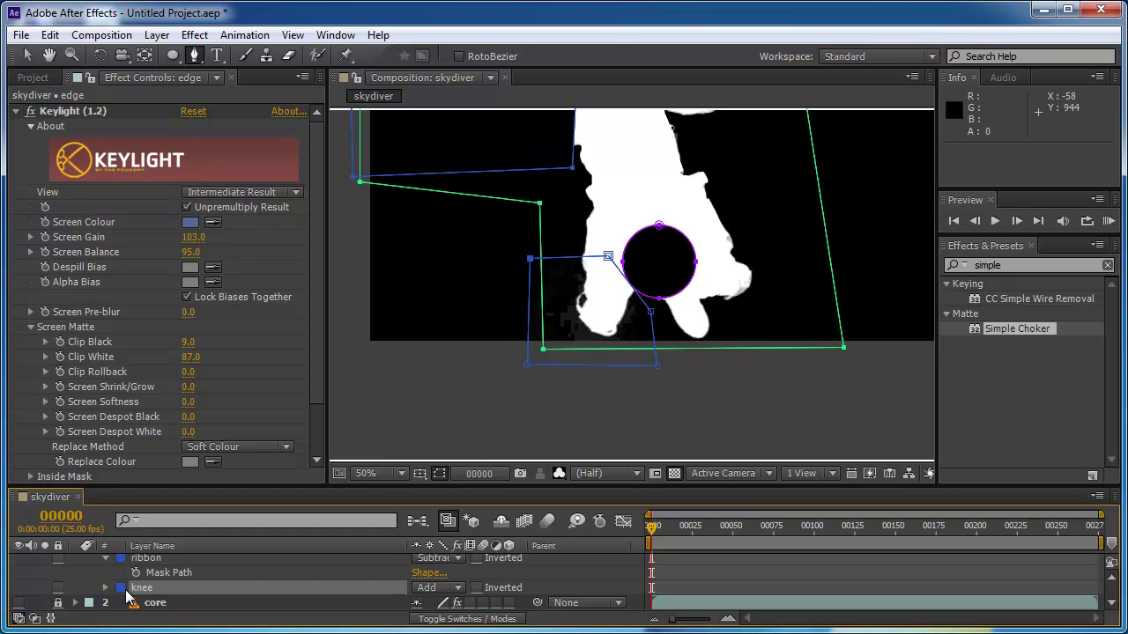
Step: Change the knee mask's colour to yellow on the edge layer
left_click(121, 587)
left_click(599, 407)
left_click_drag(533, 289, 484, 241)
left_click(738, 218)
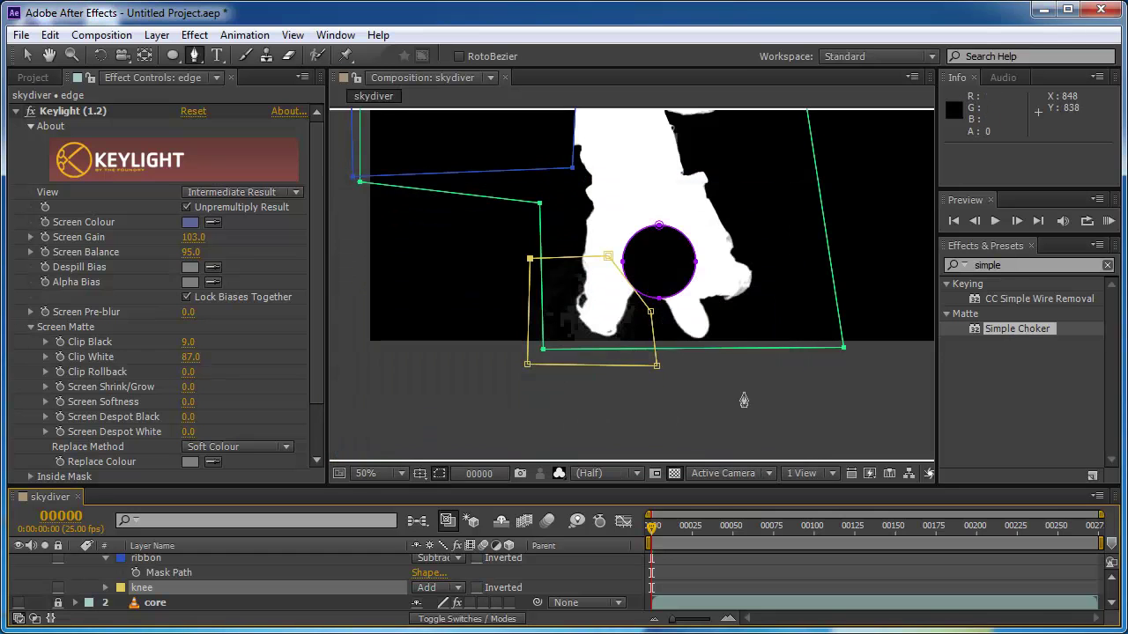
Step: Set the knee mask's mode to Subtract on the edge layer
scroll(167, 568, "up", 3)
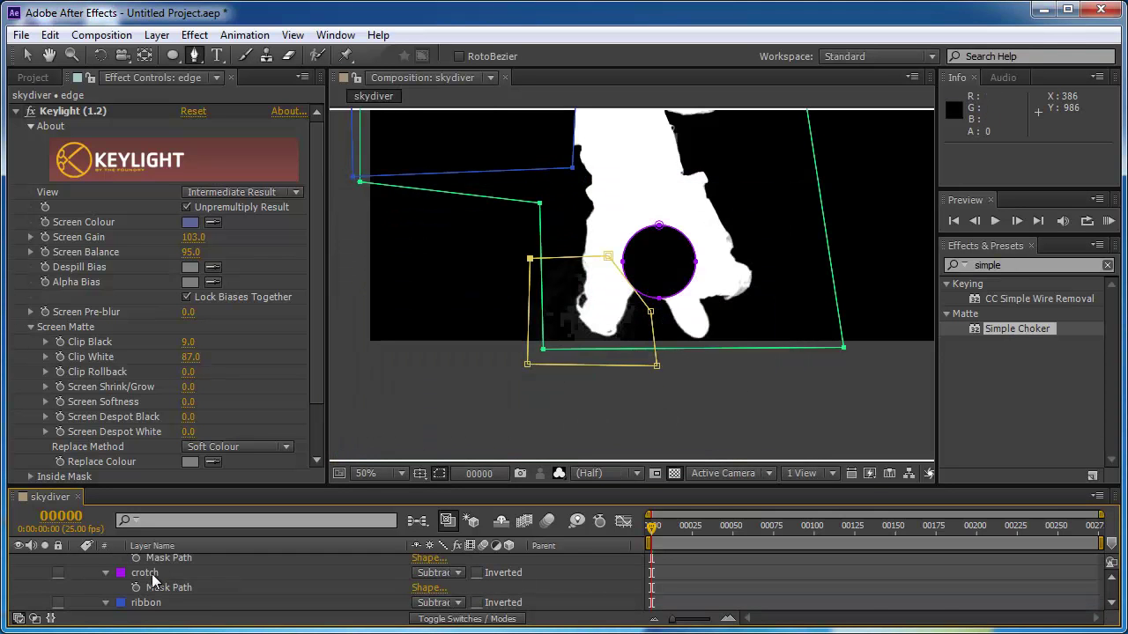
scroll(71, 564, "down", 3)
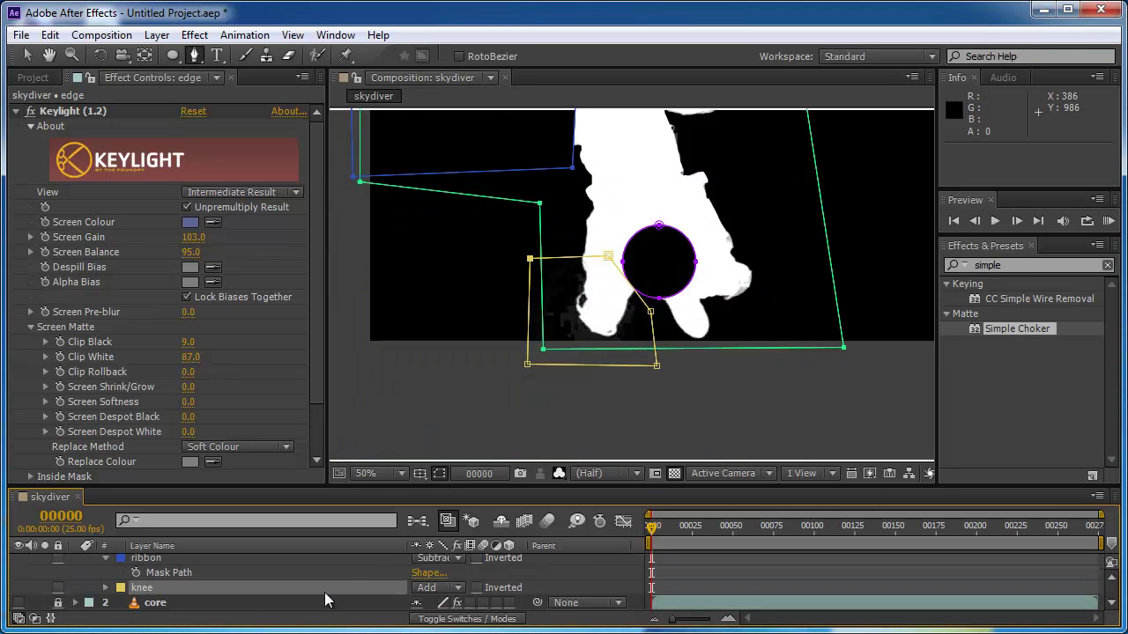
left_click(427, 589)
left_click(452, 633)
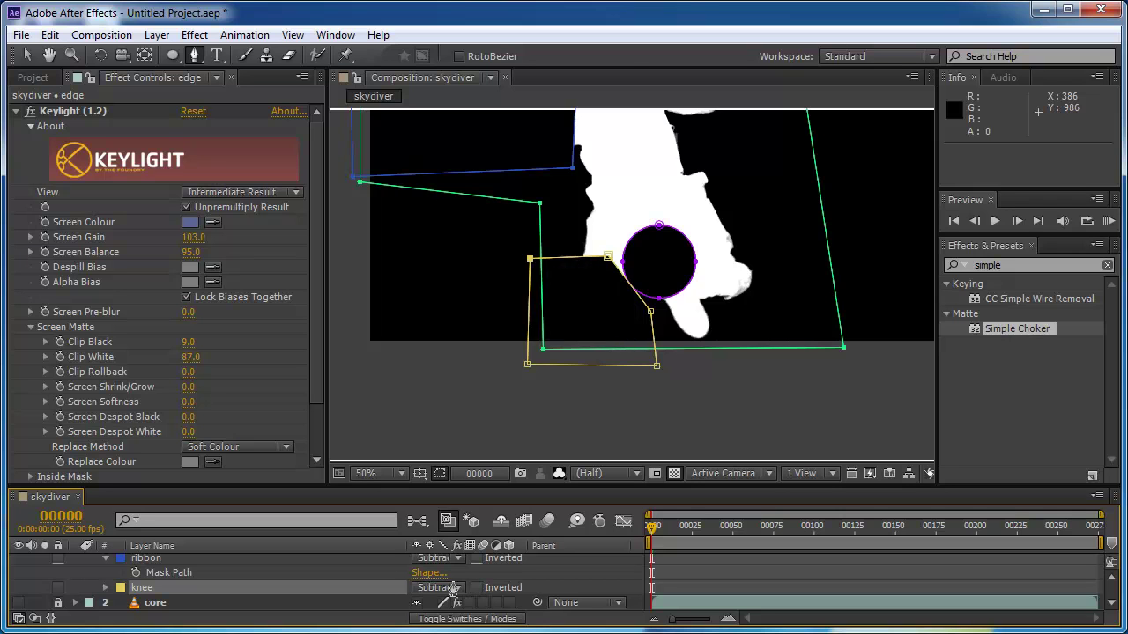
scroll(603, 227, "down", 4)
scroll(603, 226, "up", 2)
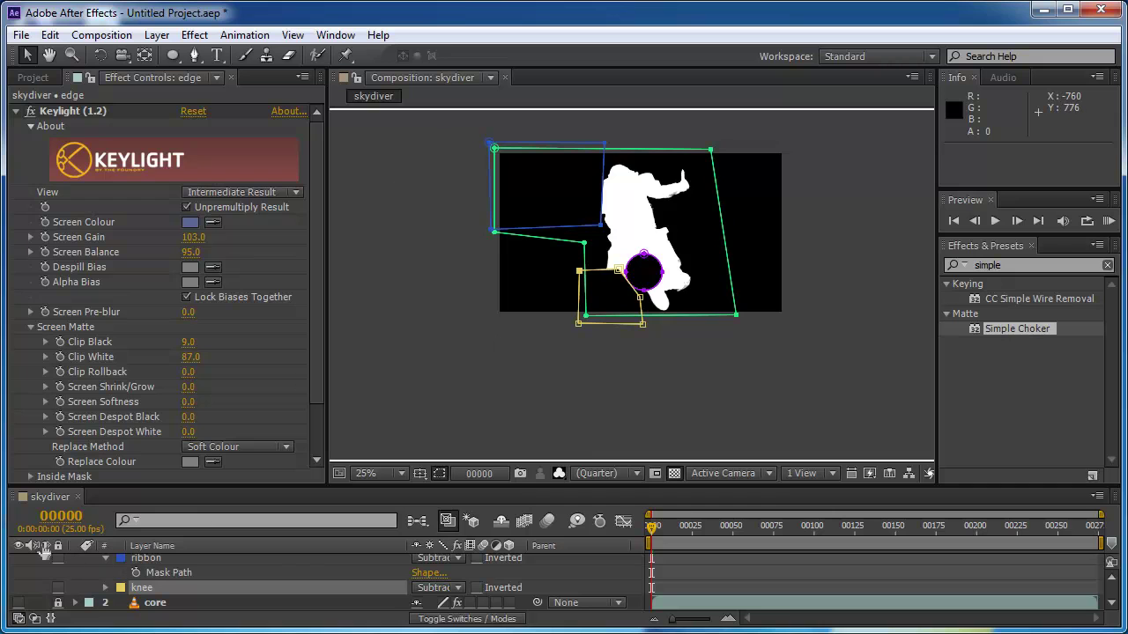
Step: Rename the skydiver composition in the project to main matte
left_click(33, 78)
left_click(66, 236)
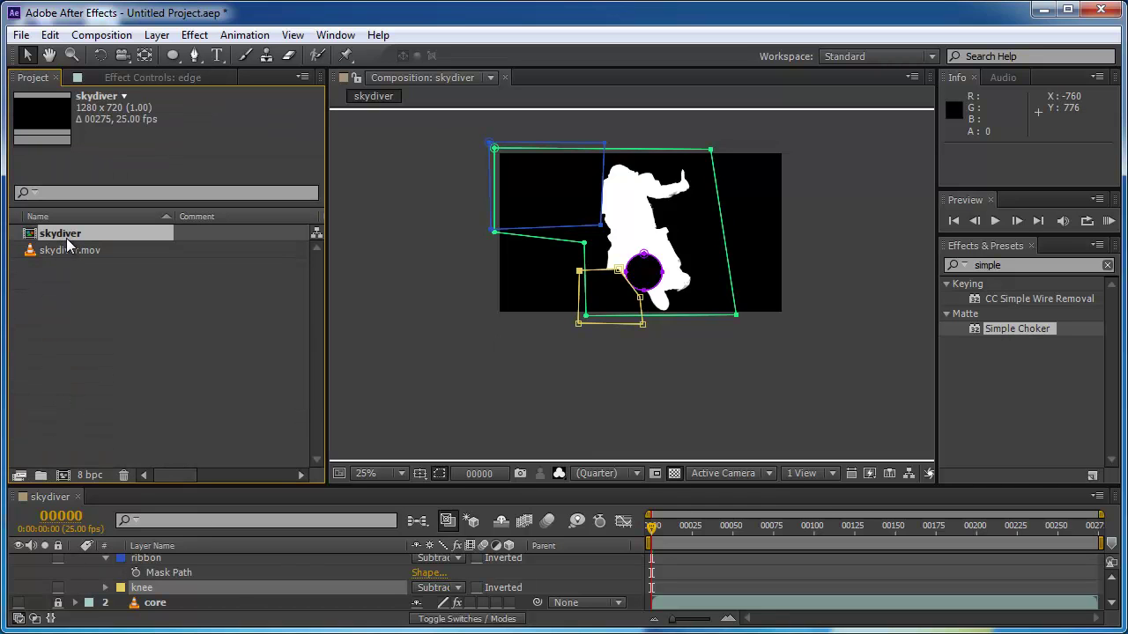
key("Return")
type("main matte")
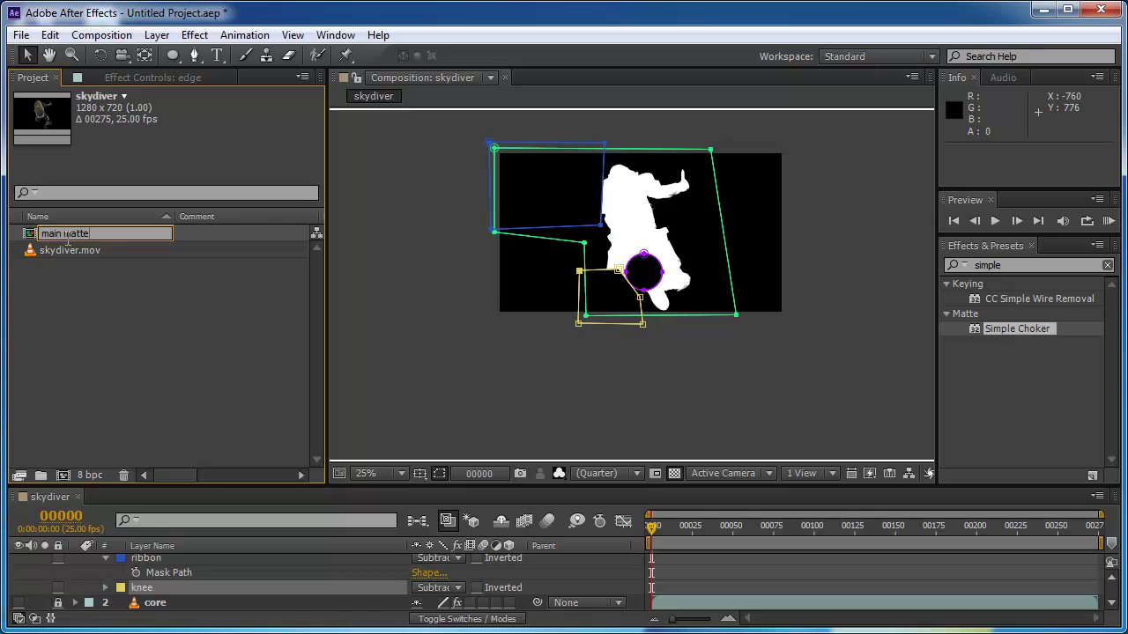
key("Return")
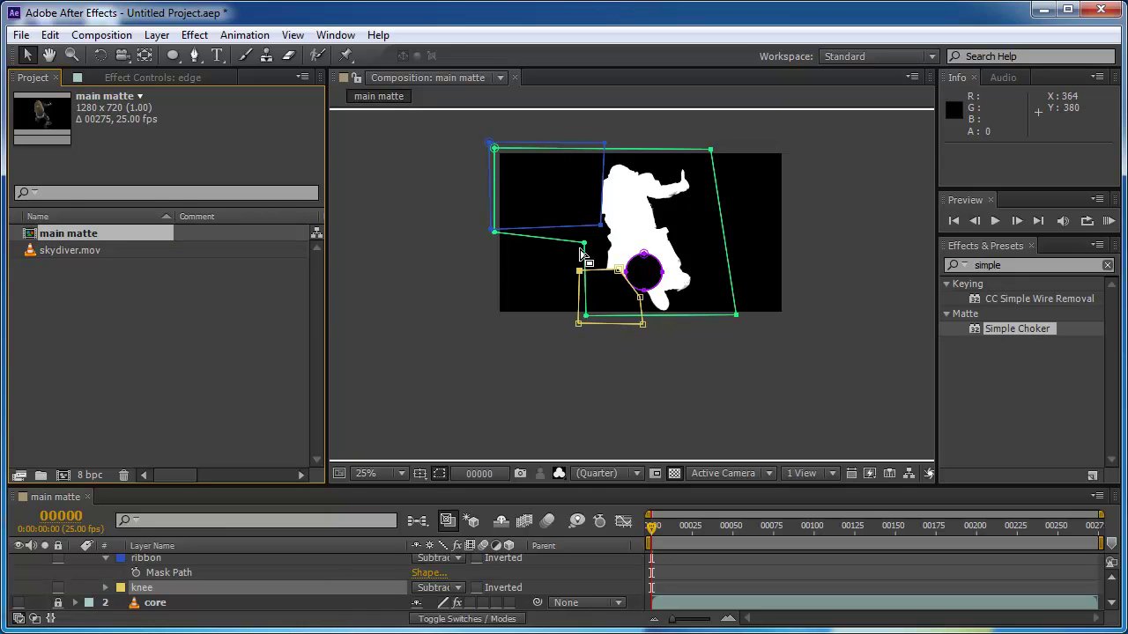
Step: Collapse the edge layer's mask properties and make the core layer visible
scroll(53, 582, "up", 3)
scroll(58, 574, "up", 1)
left_click(76, 561)
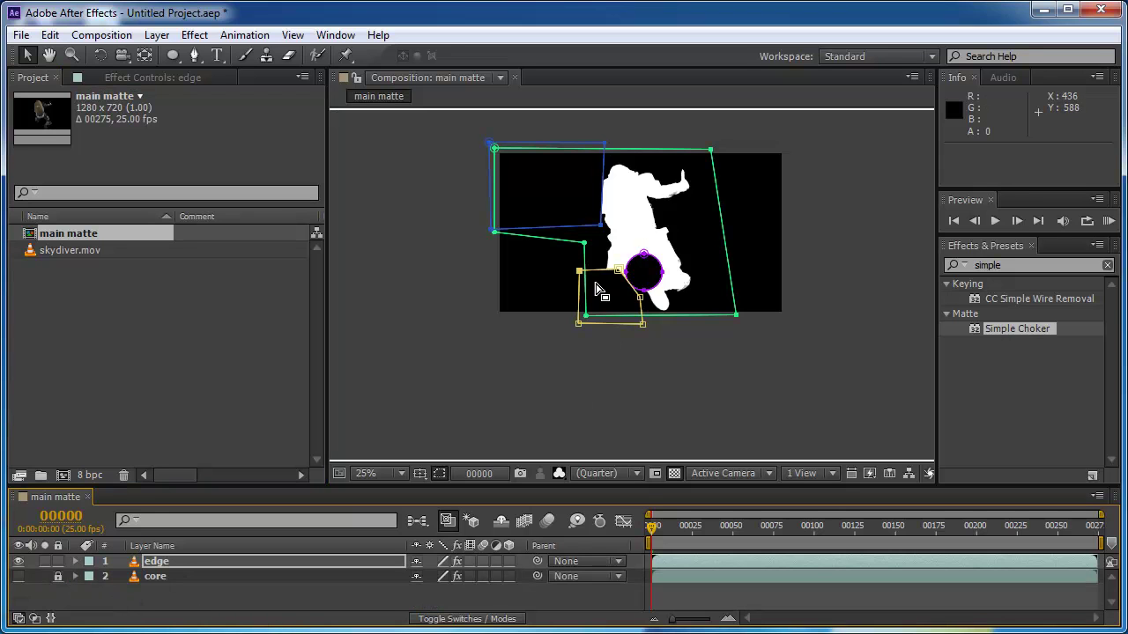
left_click(18, 576)
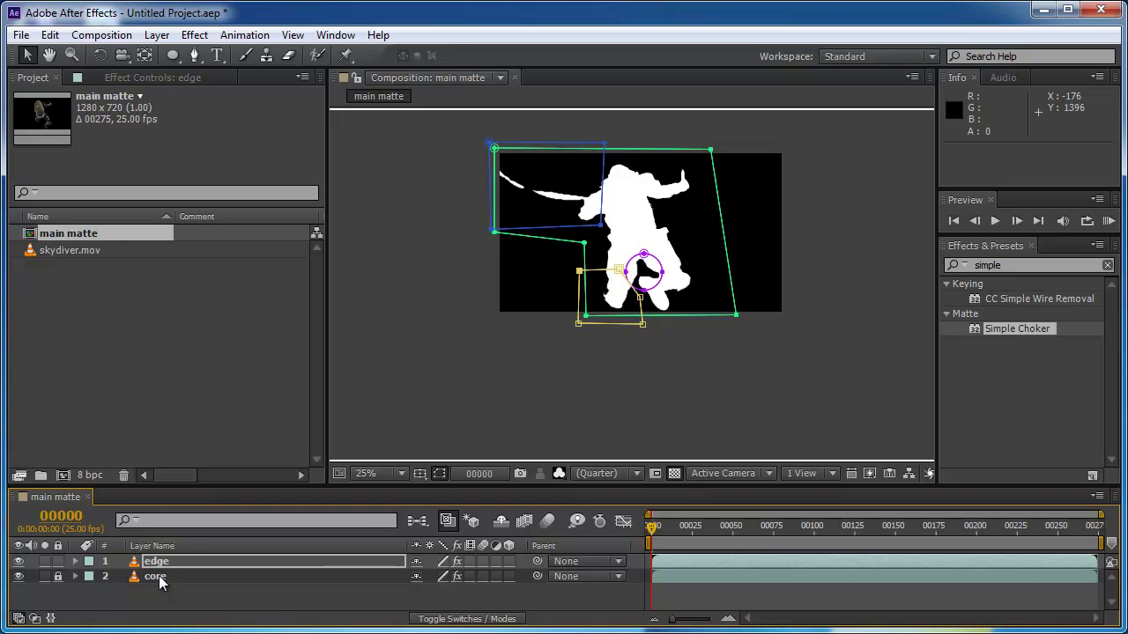
Step: Set the core layer's track matte to Alpha Matte "edge" and turn the edge layer's visibility back on
left_click(423, 607)
left_click(465, 620)
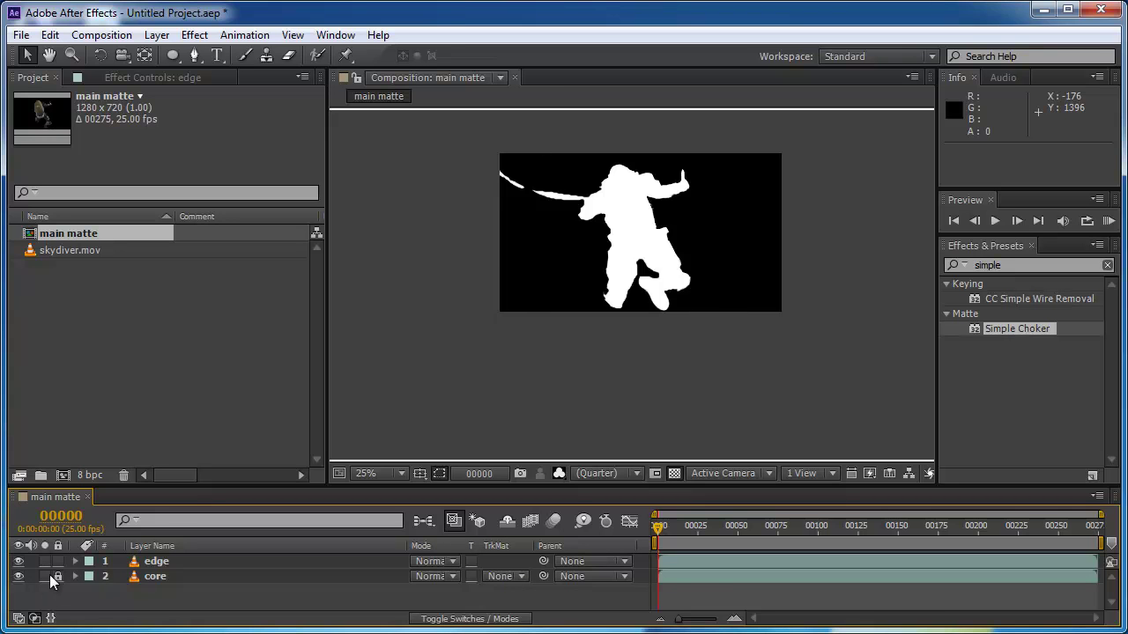
left_click(518, 577)
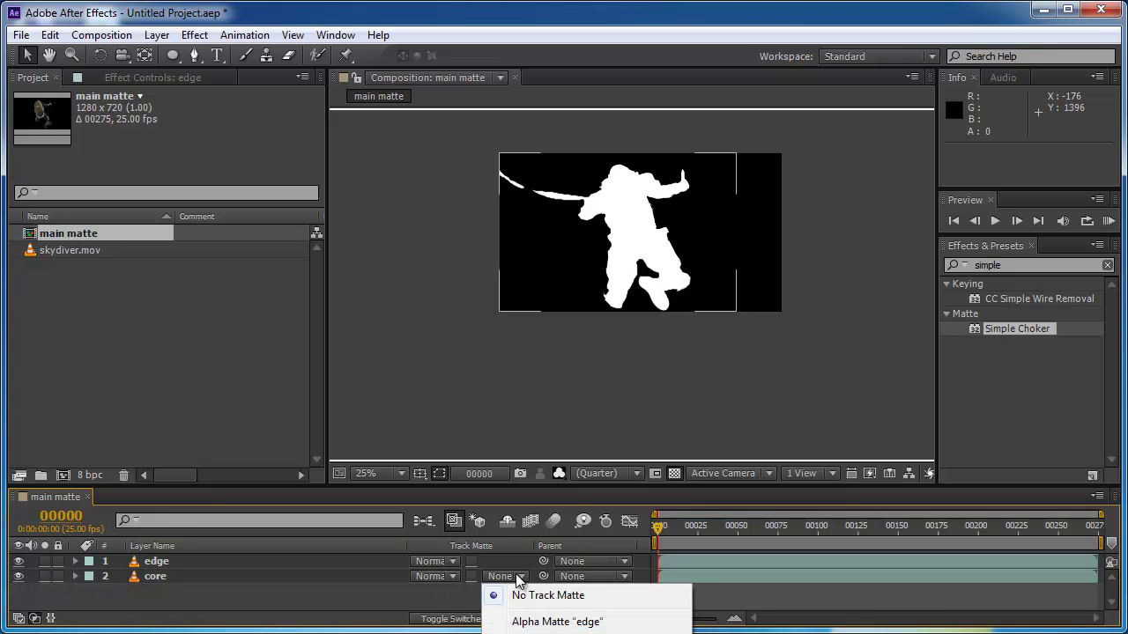
left_click(540, 622)
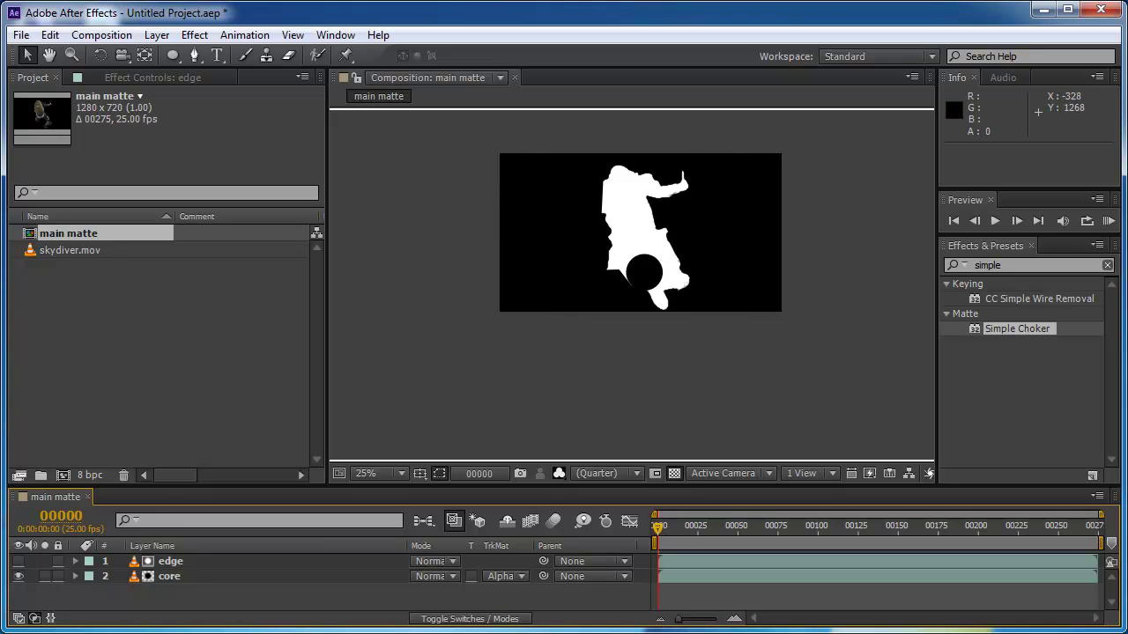
left_click(18, 561)
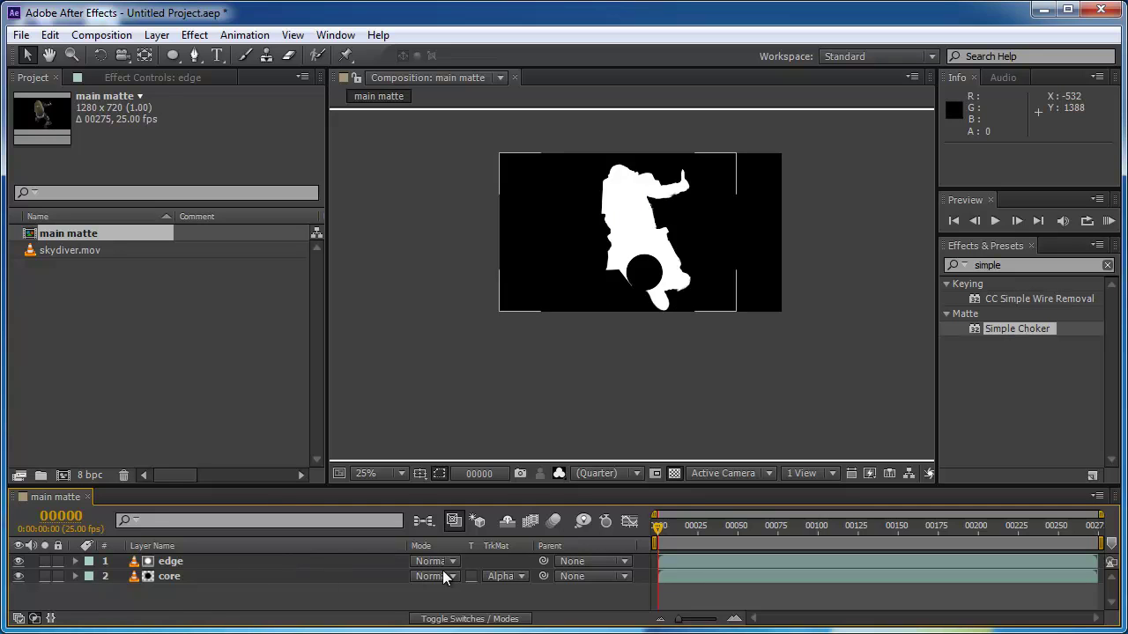
left_click(200, 564)
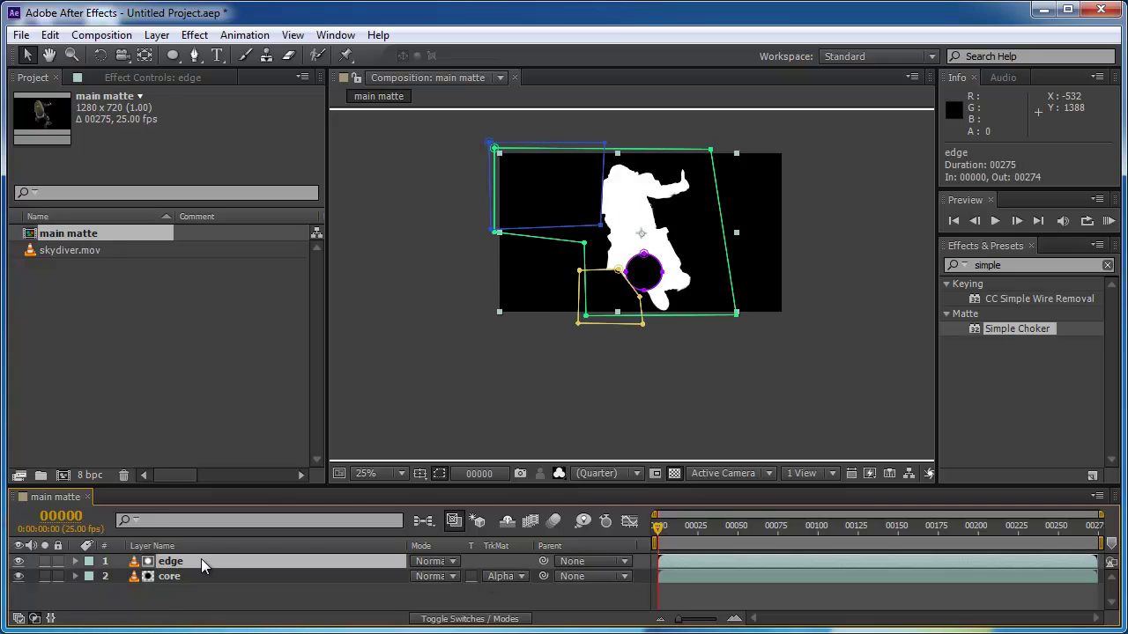
left_click(198, 577)
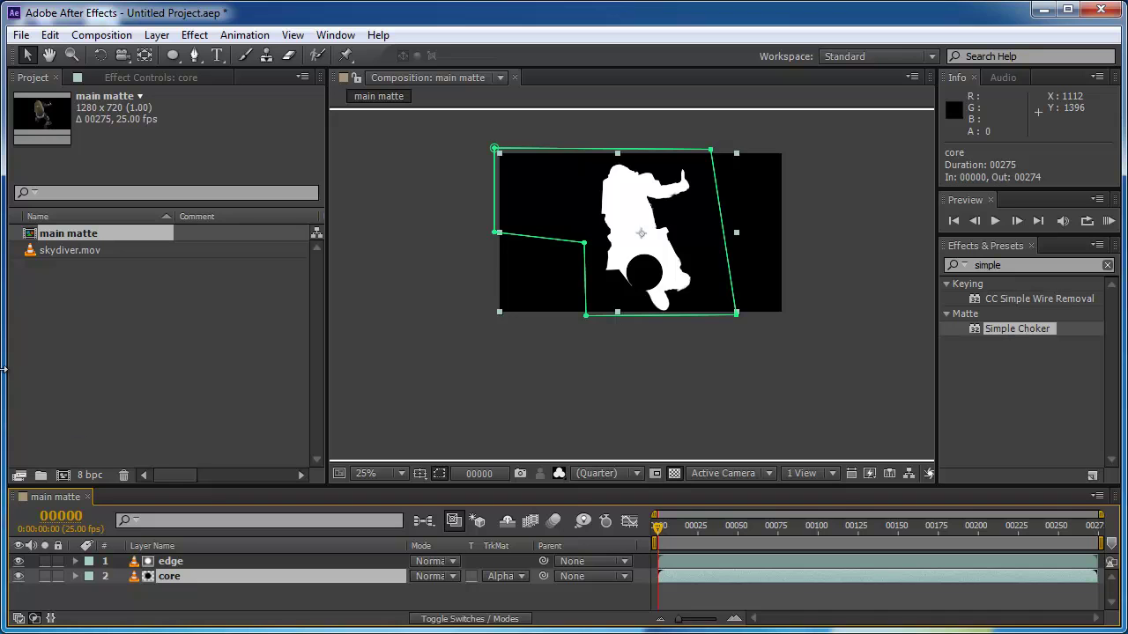
left_click(157, 603)
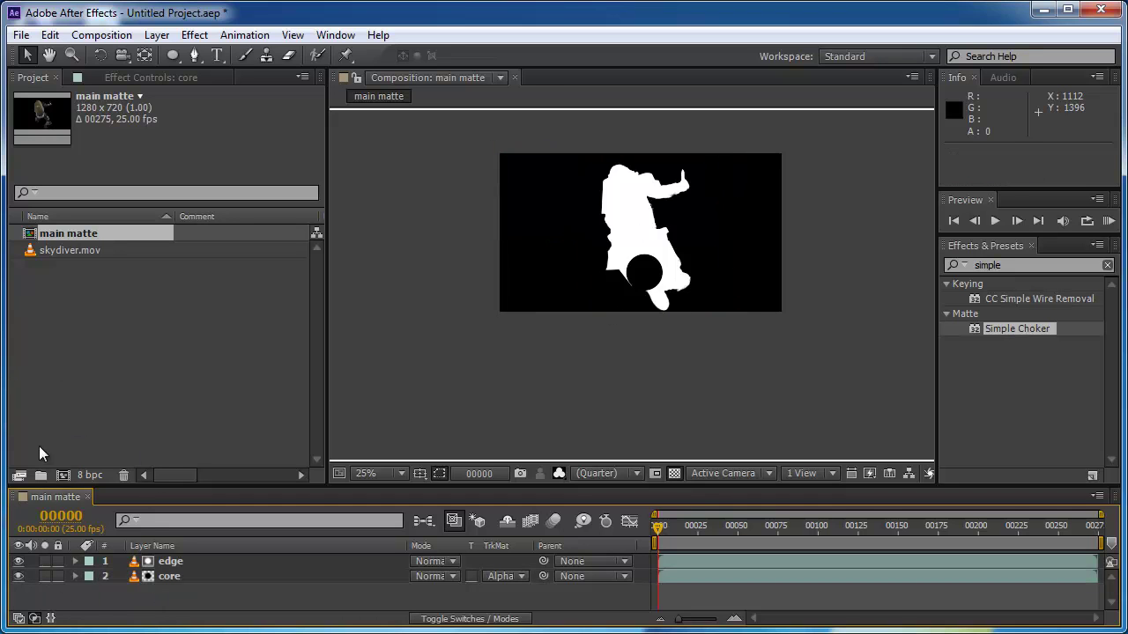
Step: Duplicate the main matte composition four times in the project
left_click(220, 315)
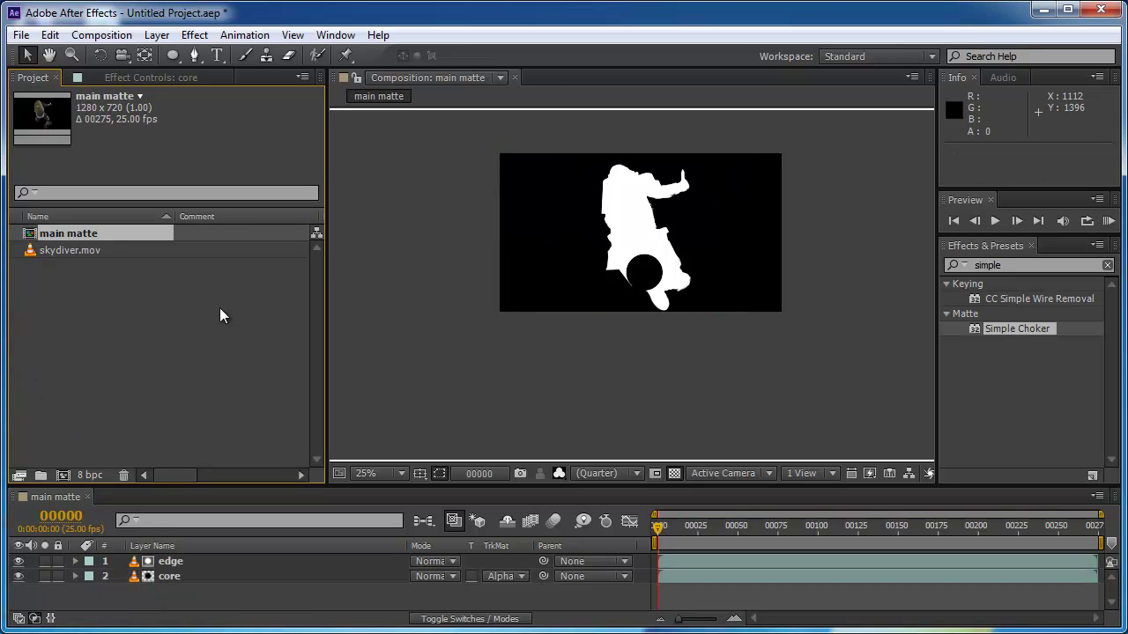
key("ctrl+d")
key("ctrl+d")
key("ctrl+d")
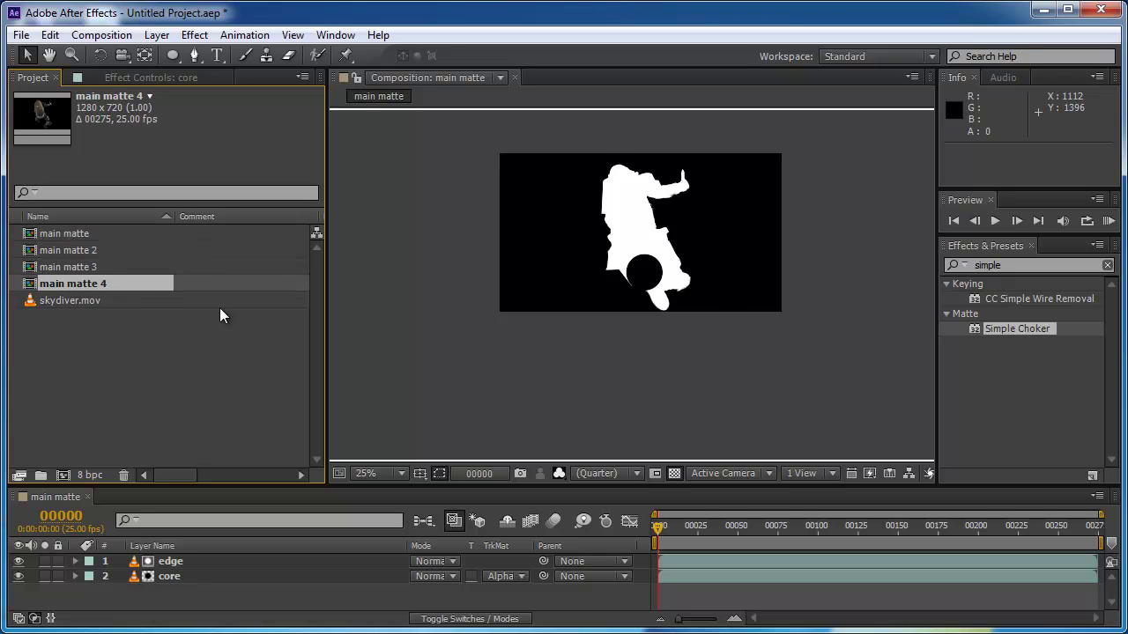
key("ctrl+d")
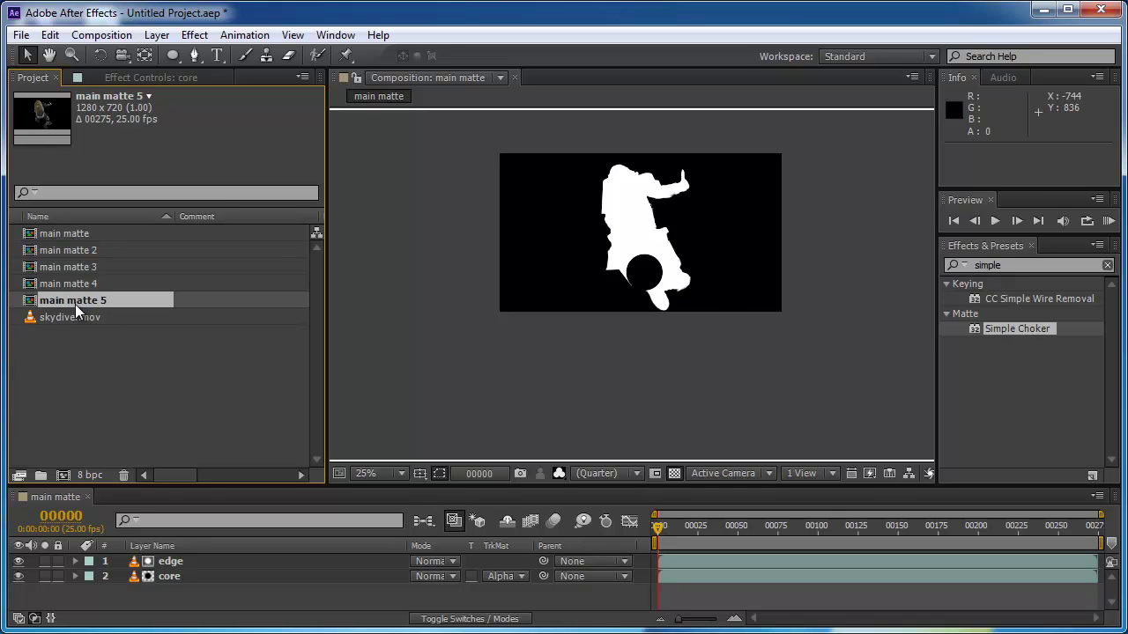
Step: Rename the main matte 5 composition to croth matte
key("Return")
type("cro")
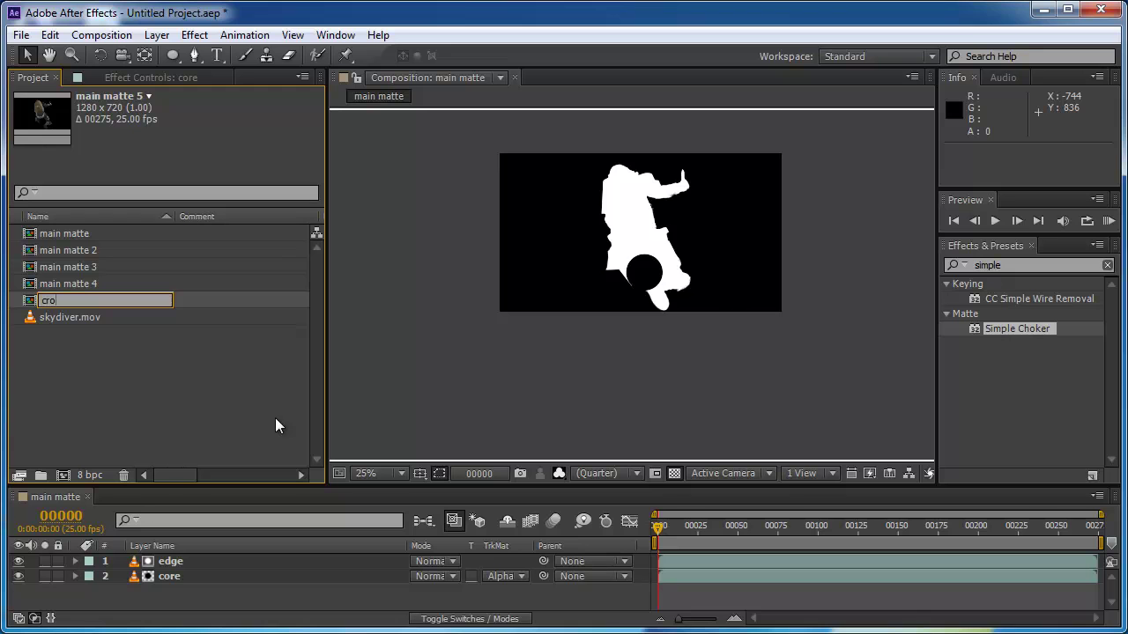
type("th matte")
key("Return")
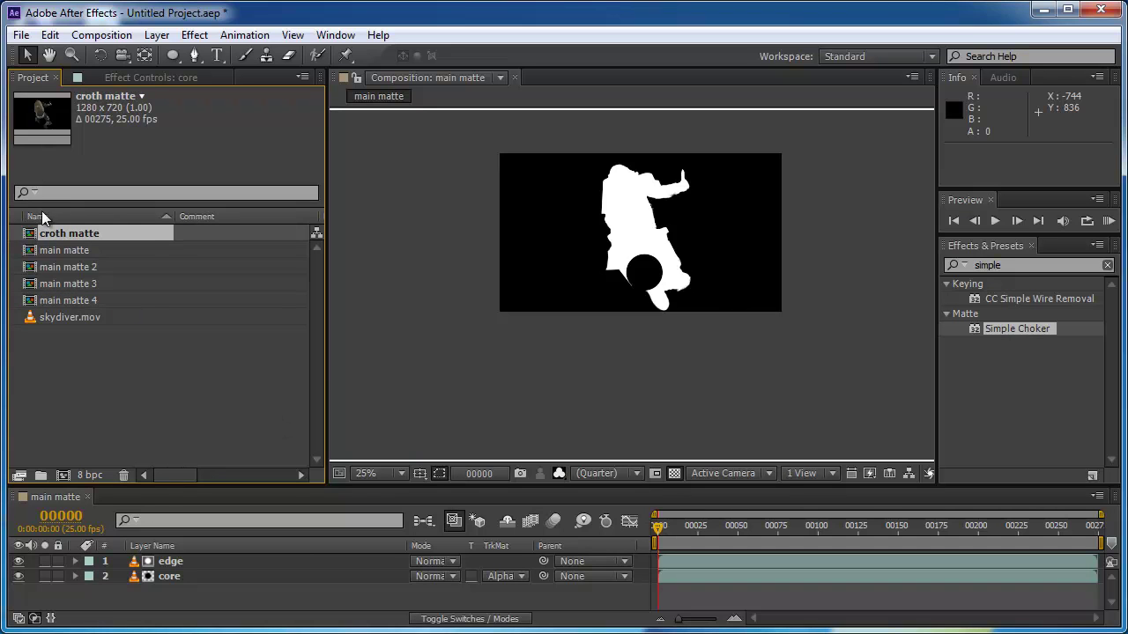
Step: Rename the main matte 2 composition to ribbon matte
left_click(60, 270)
key("Return")
type("ribbo")
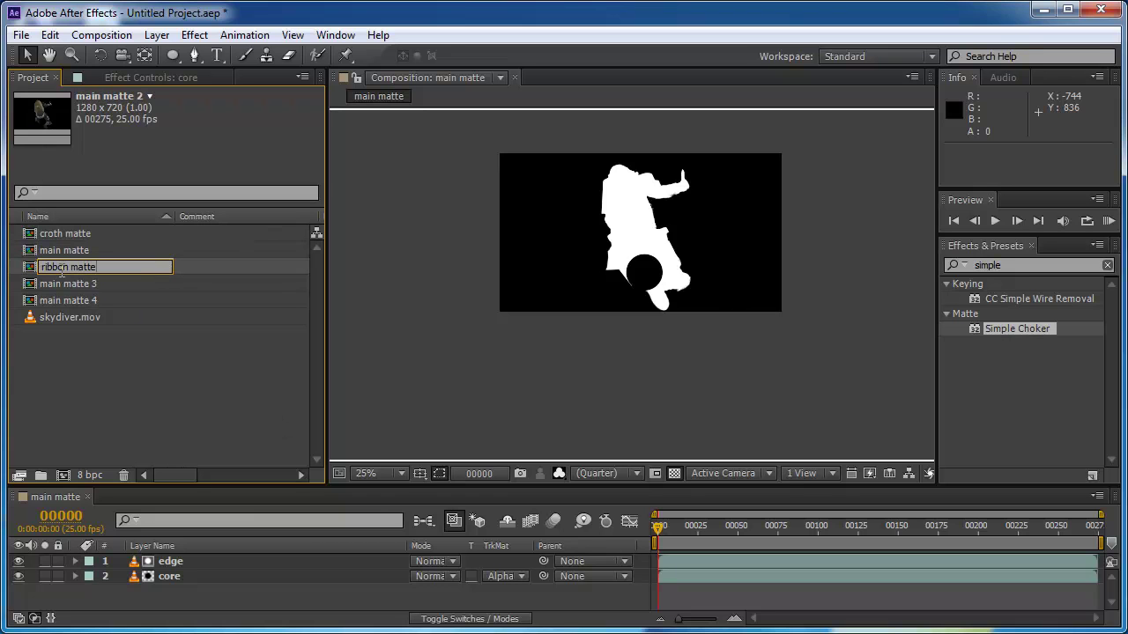
type("n matte")
key("Return")
Step: Rename the main matte 4 composition to knee matte
left_click(67, 284)
key("Return")
type("knee matte")
key("Return")
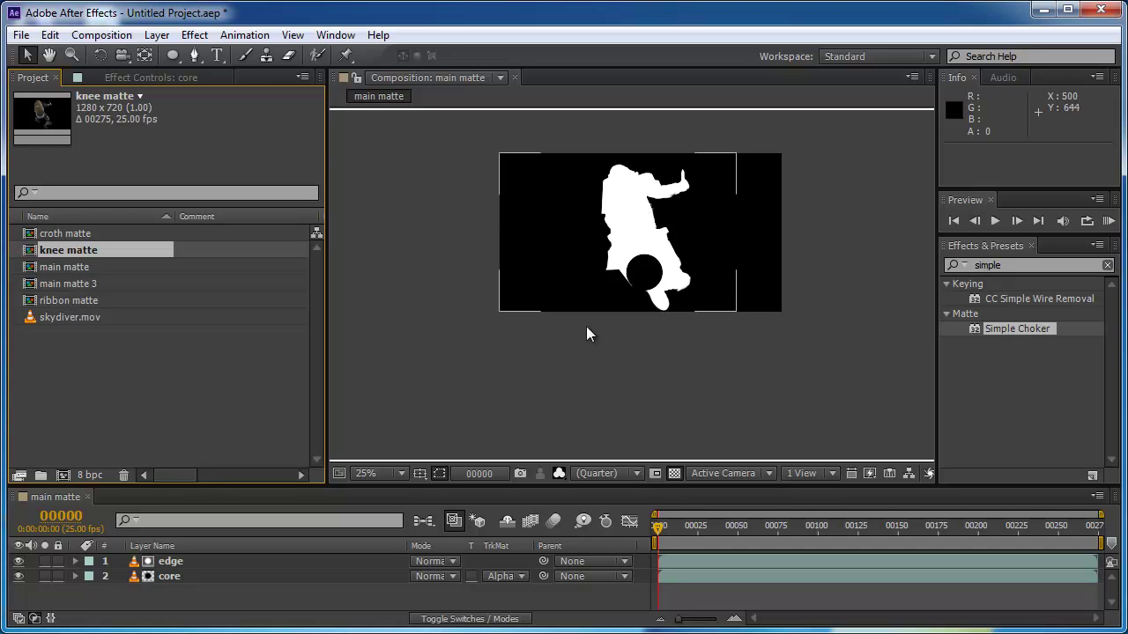
Step: Delete the surplus main matte 3 composition from the project
left_click(175, 562)
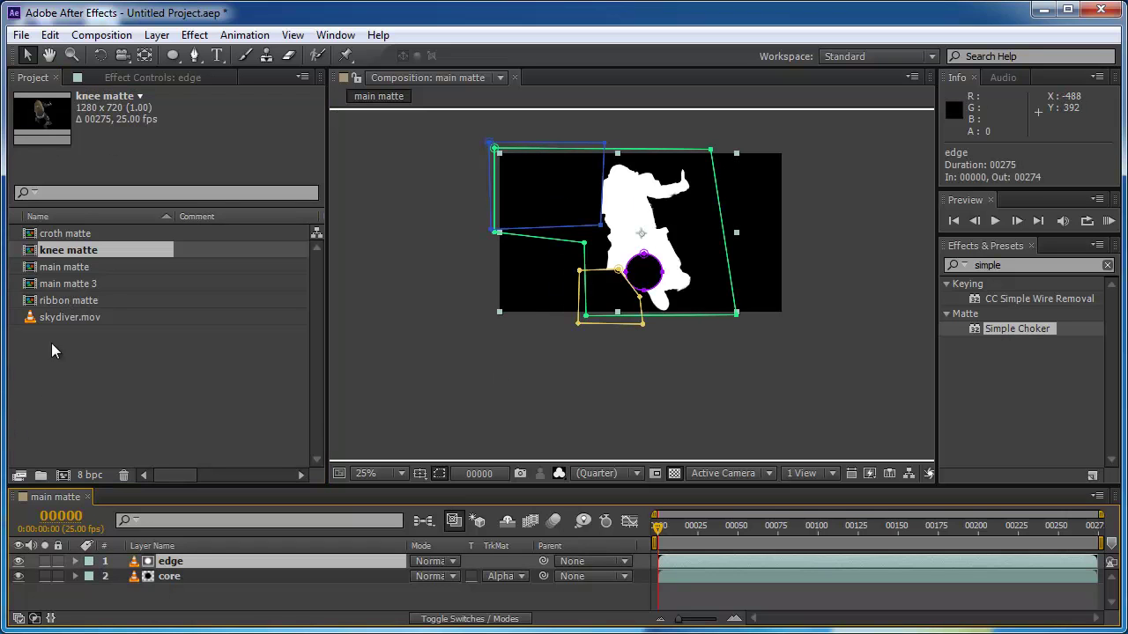
left_click(65, 285)
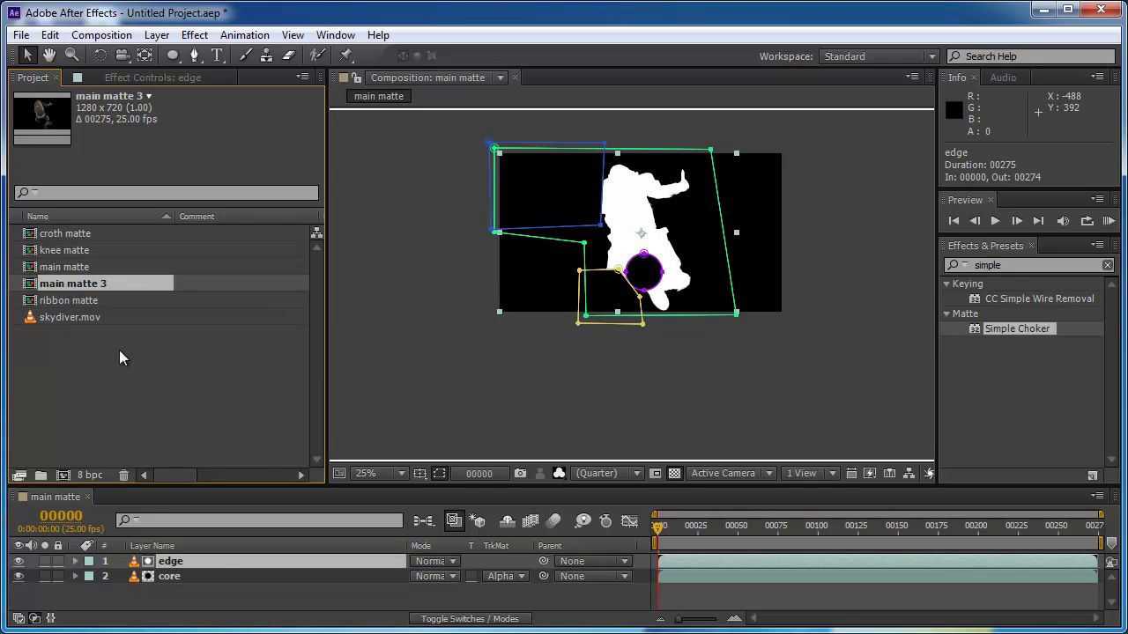
left_click(123, 474)
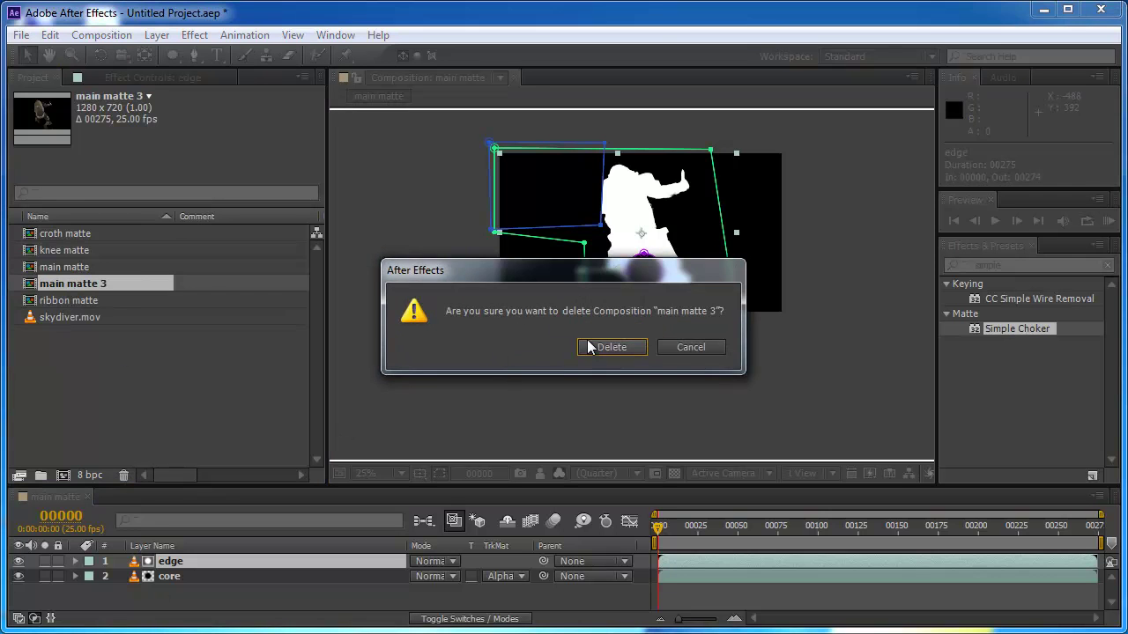
left_click(611, 347)
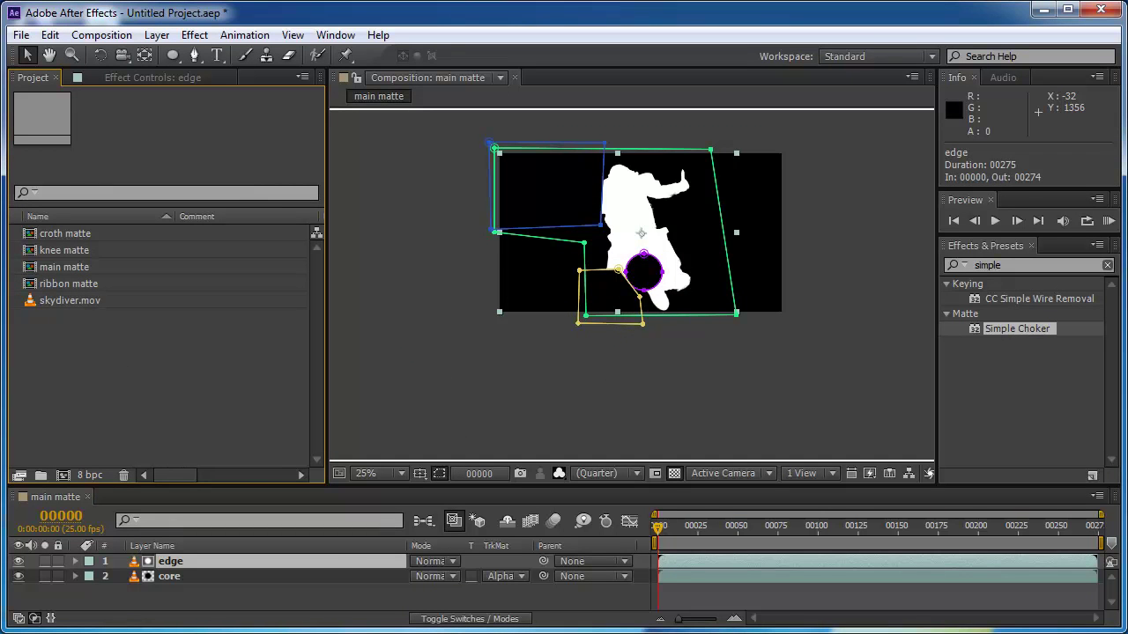
Step: Open the croth matte composition and delete every mask on its edge layer except the crotch mask
double_click(31, 235)
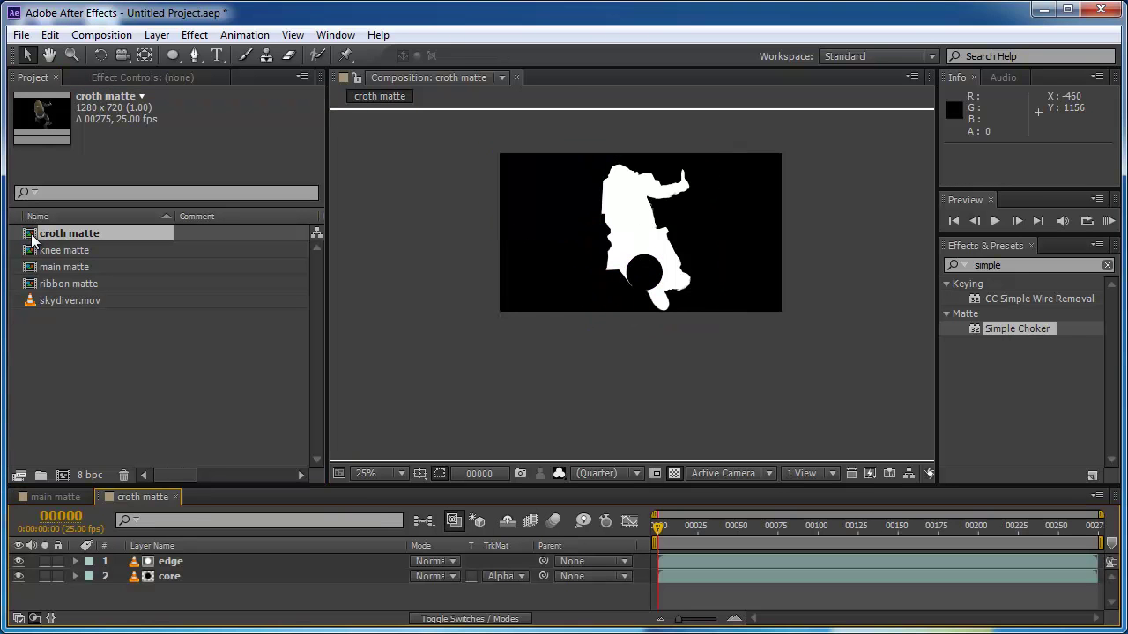
left_click(181, 561)
key("m")
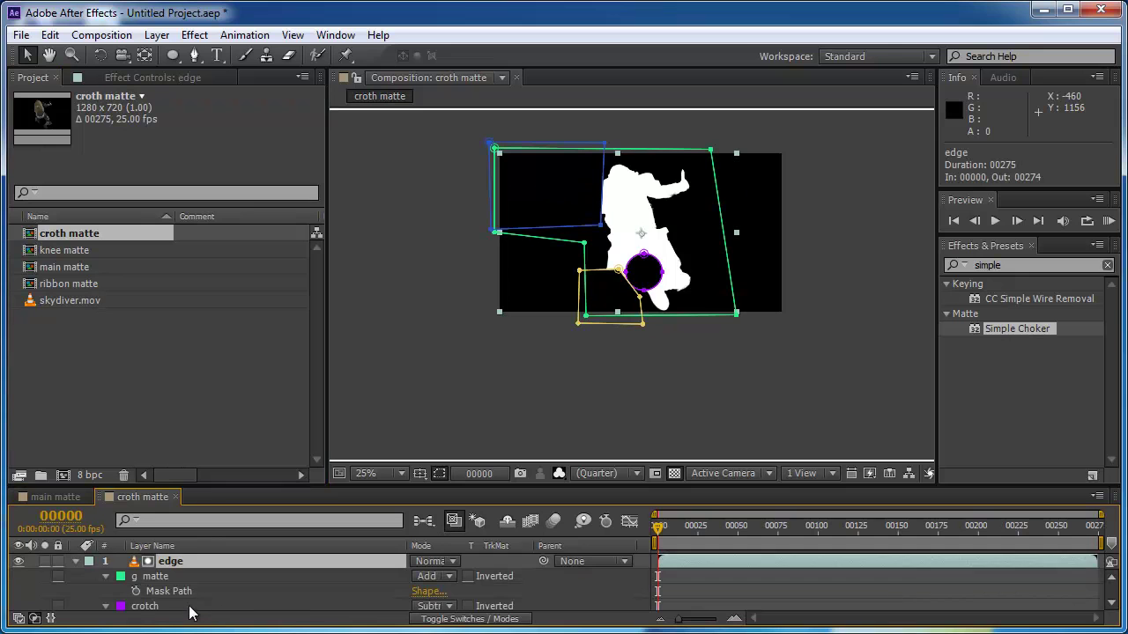
scroll(180, 613, "down", 1)
scroll(180, 599, "up", 1)
left_click(164, 577)
key("Delete")
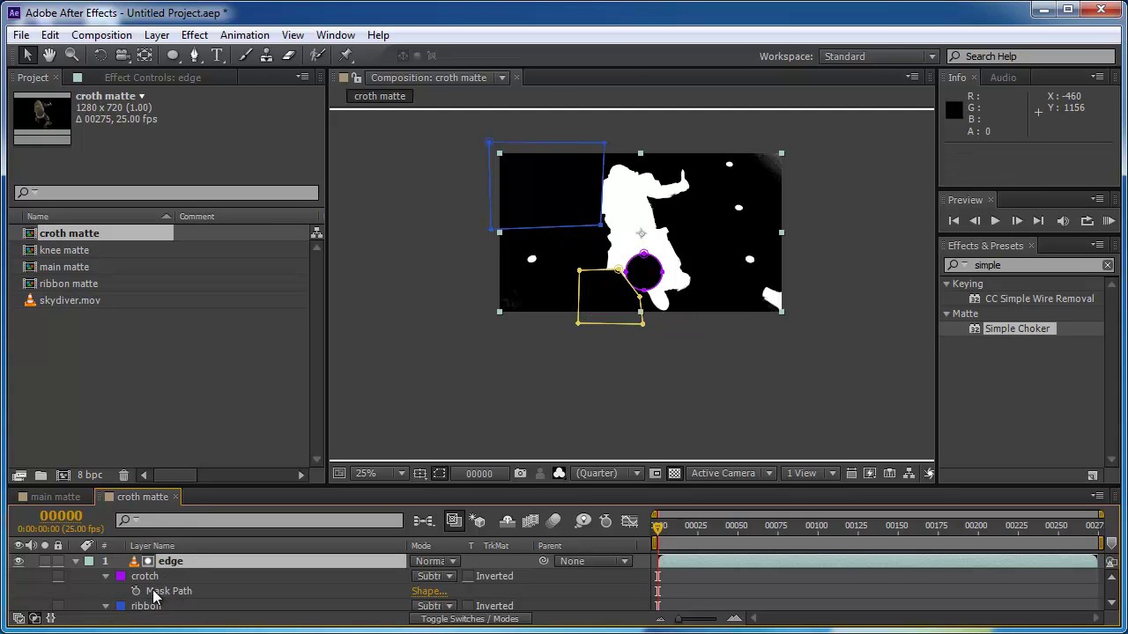
left_click(155, 591)
left_click(155, 607)
key("Delete")
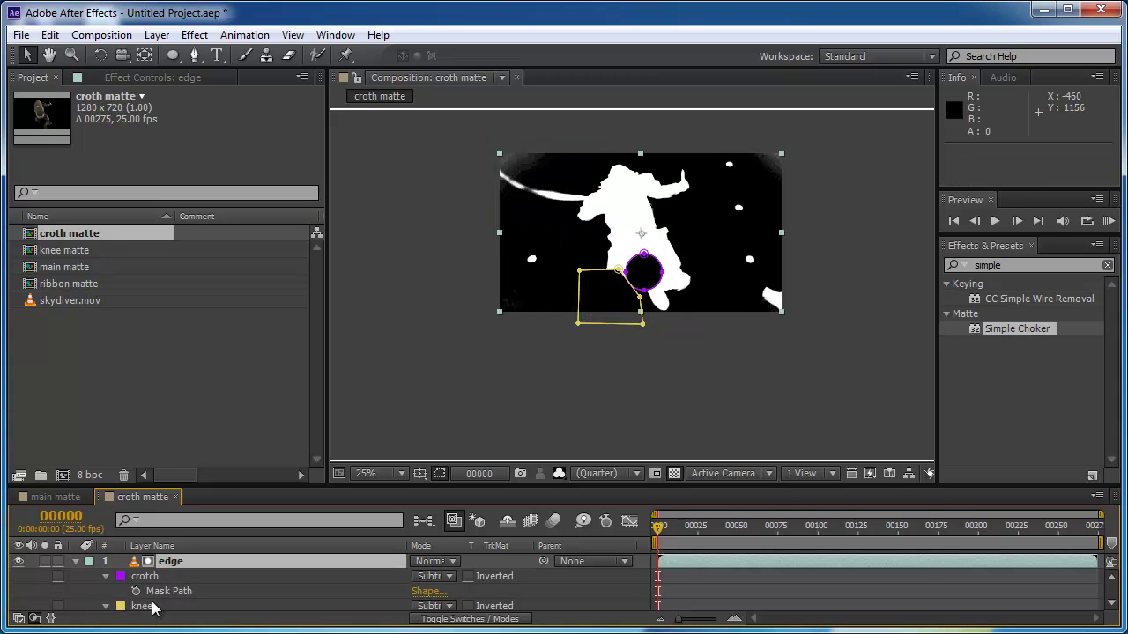
Step: Set the crotch mask's mode to Add on the croth matte edge layer and inspect the circled area up close
left_click(431, 577)
left_click(451, 614)
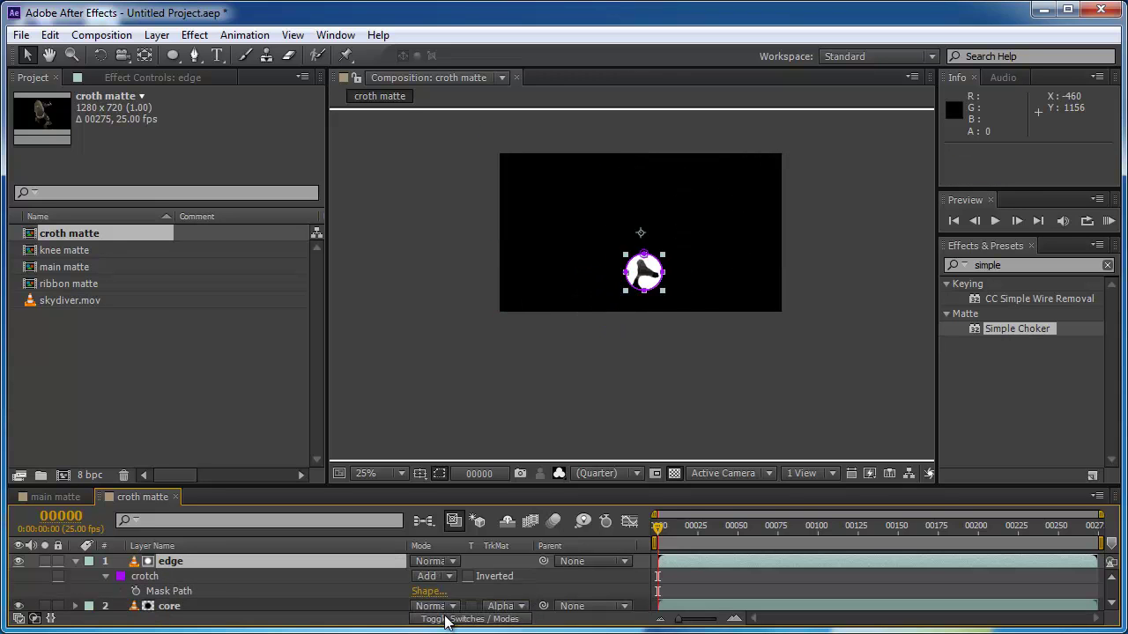
key("period")
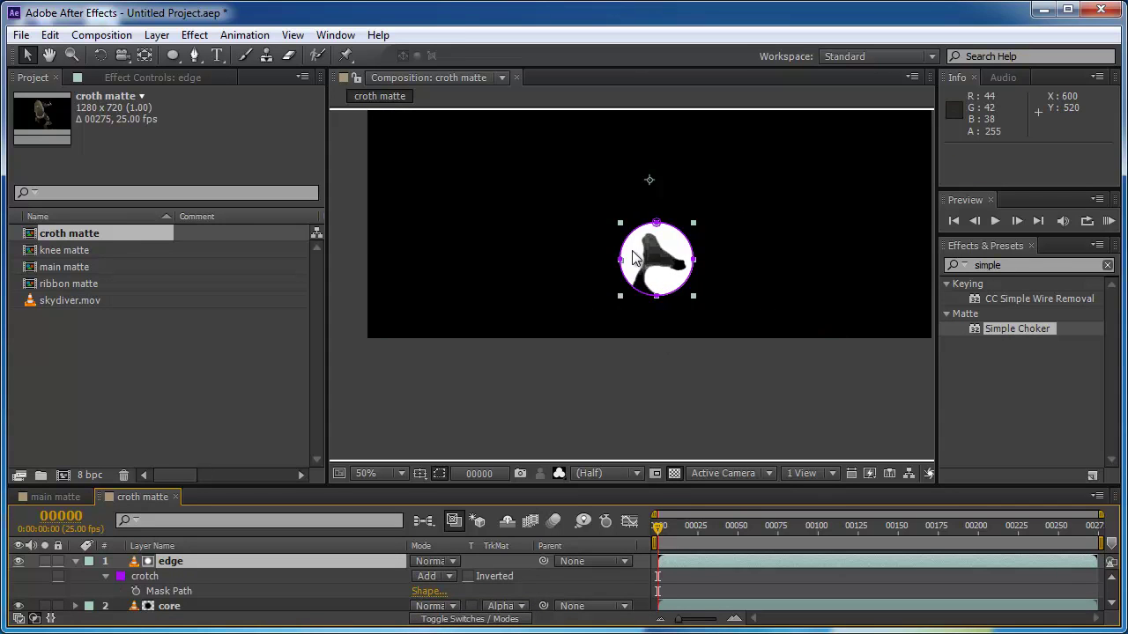
key("period")
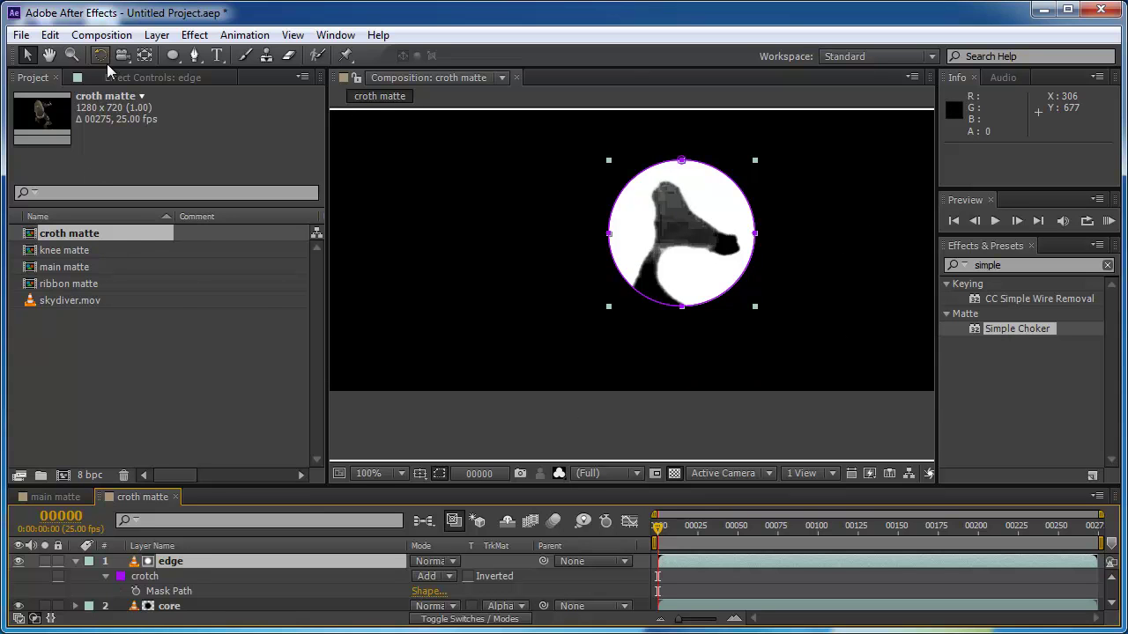
Step: Display the croth matte in RGB and open its edge layer in a separate viewer beside the composition, with its Keylight settings showing
left_click(143, 78)
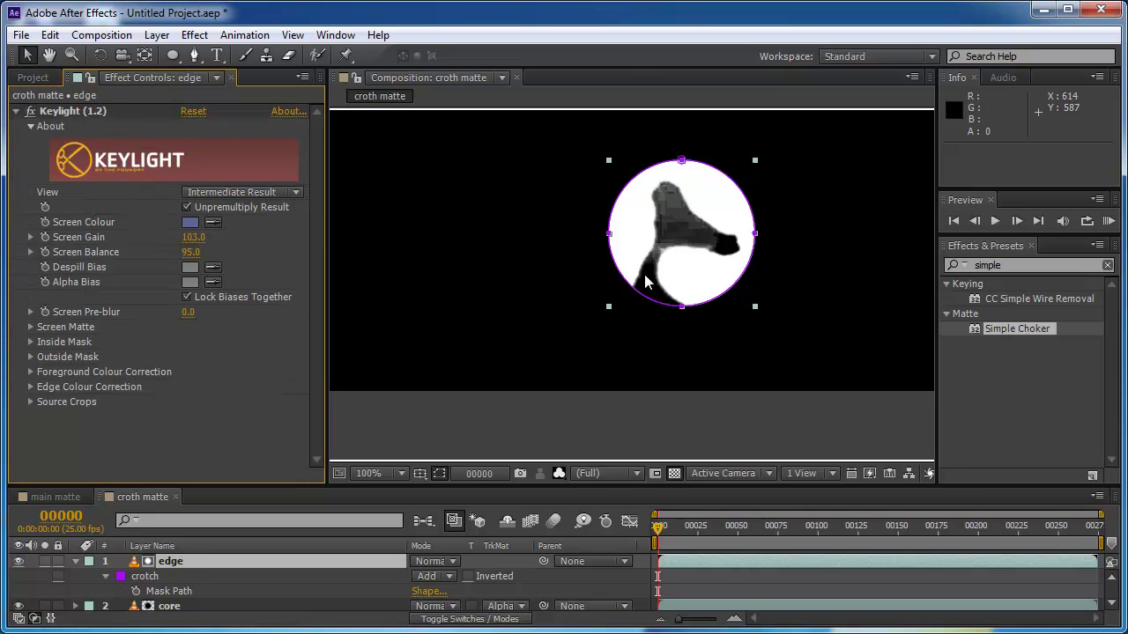
left_click(558, 474)
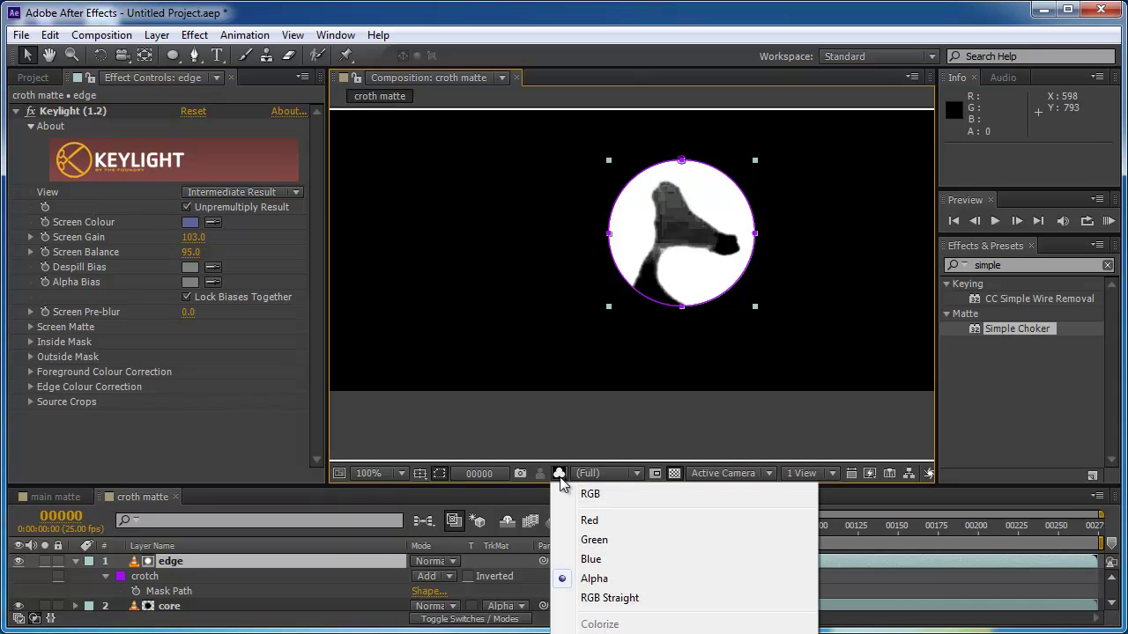
left_click(586, 495)
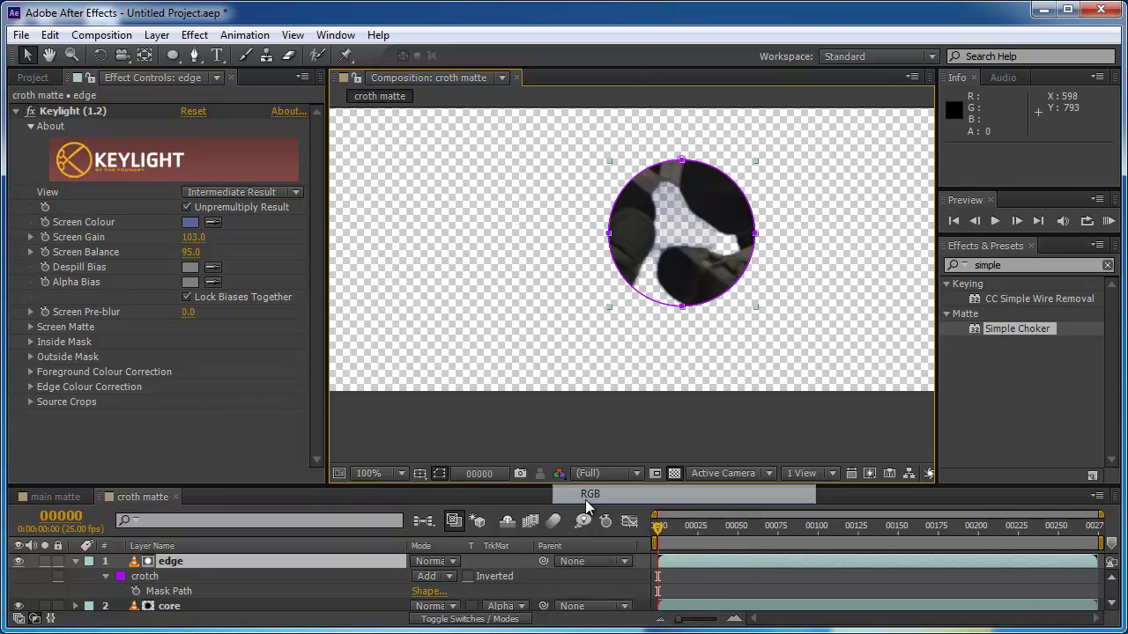
double_click(134, 564)
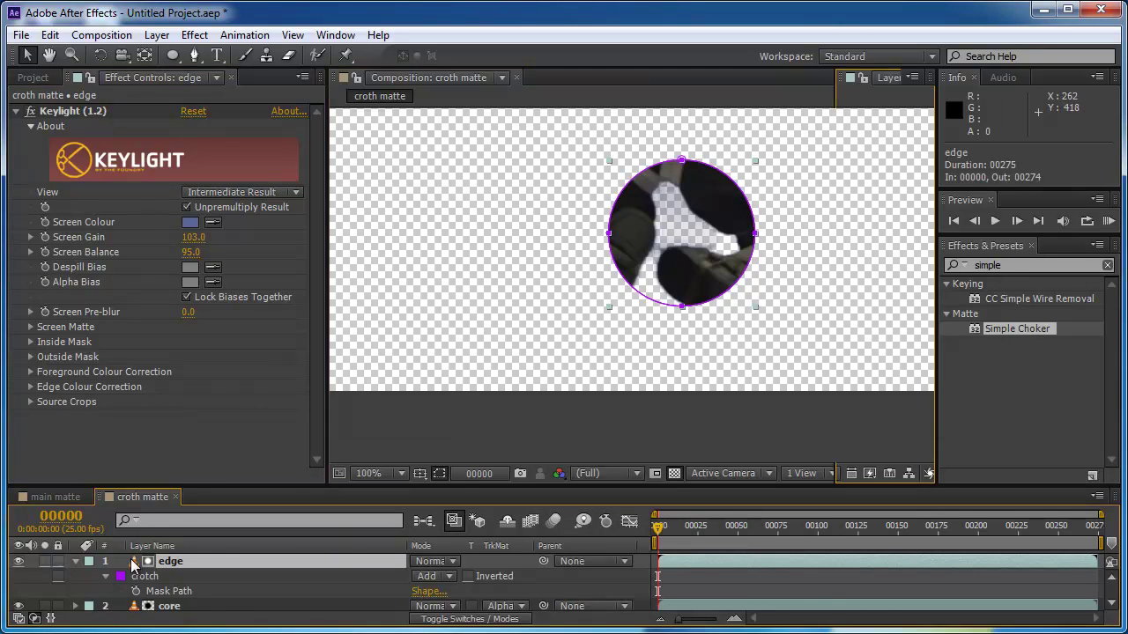
left_click_drag(834, 268, 639, 273)
Step: Try resampling the Keylight screen colour from the blue between the legs in Status view and adjusting Clip Black on the edge layer
left_click(212, 192)
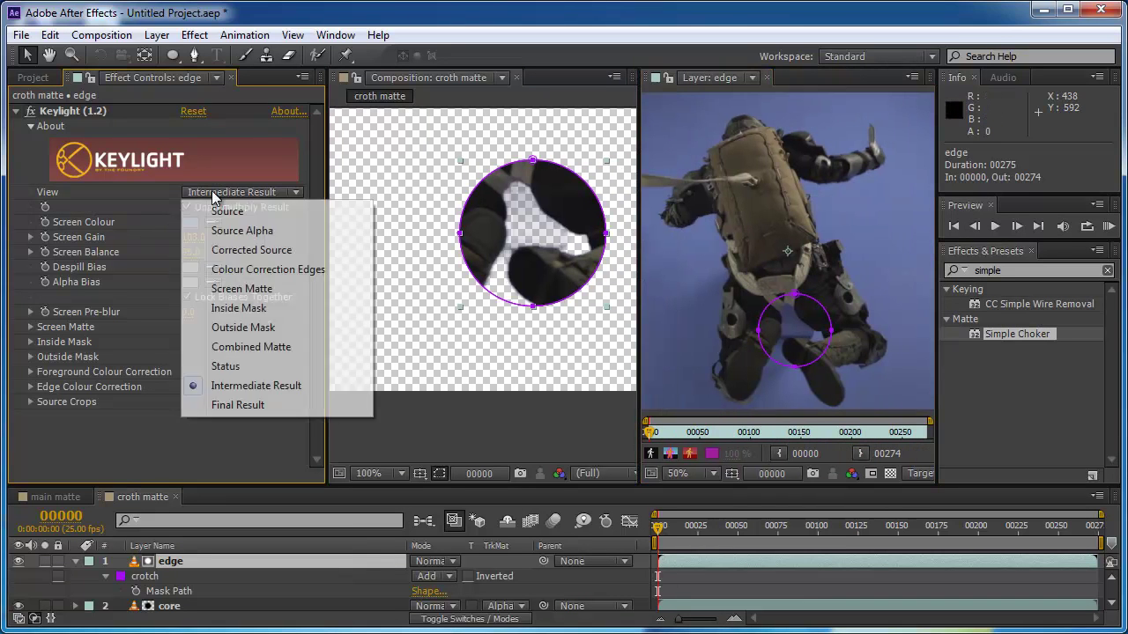
left_click(215, 363)
left_click(212, 222)
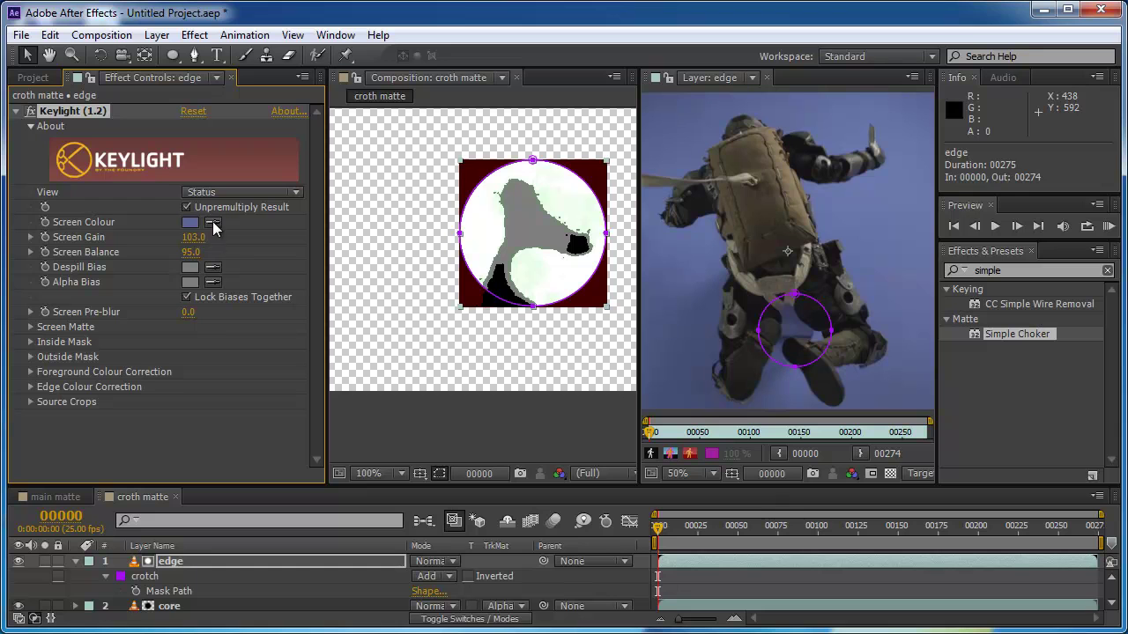
left_click(753, 353)
left_click(800, 324)
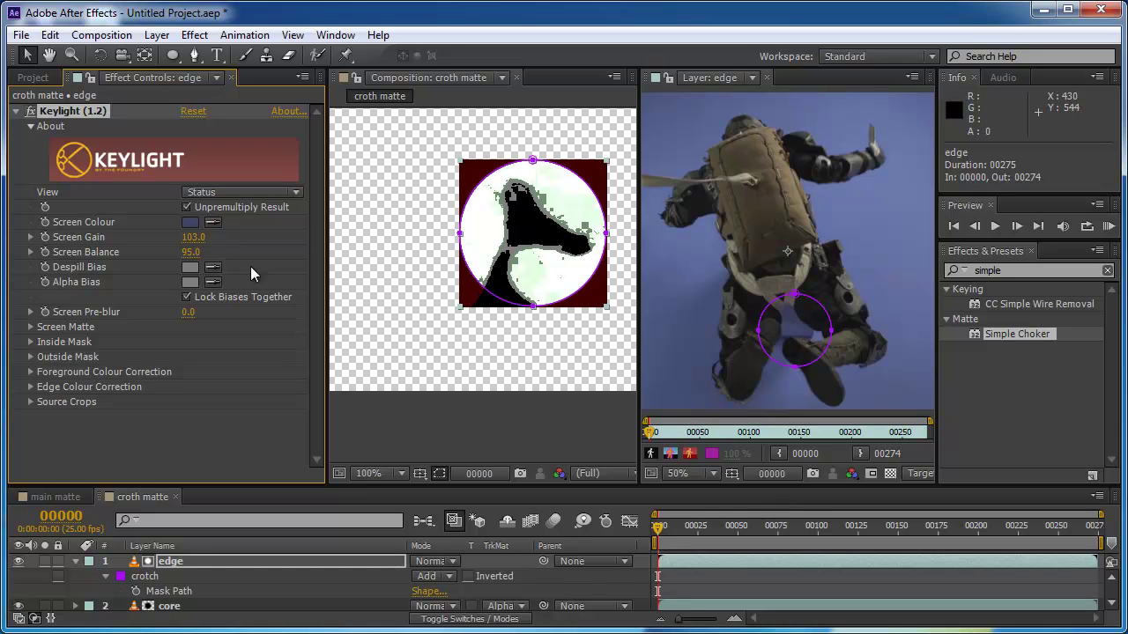
left_click(30, 327)
left_click_drag(188, 341, 279, 373)
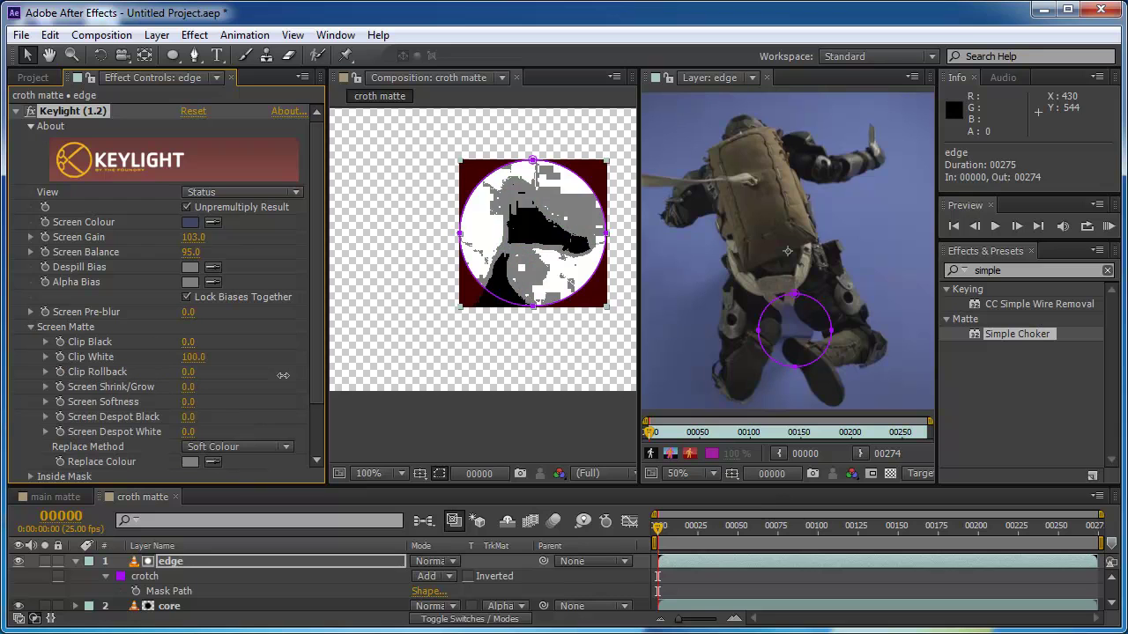
Step: Reset Keylight on the edge layer, set its view to Status, and sample the shadowed blue between the legs as the screen colour
left_click(197, 111)
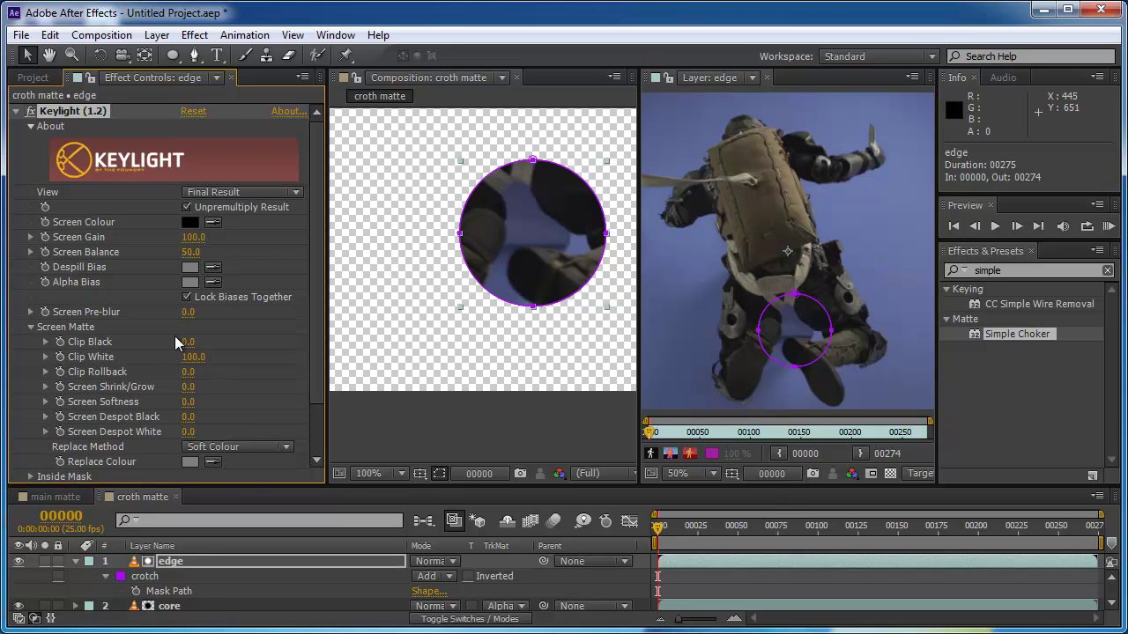
left_click(212, 222)
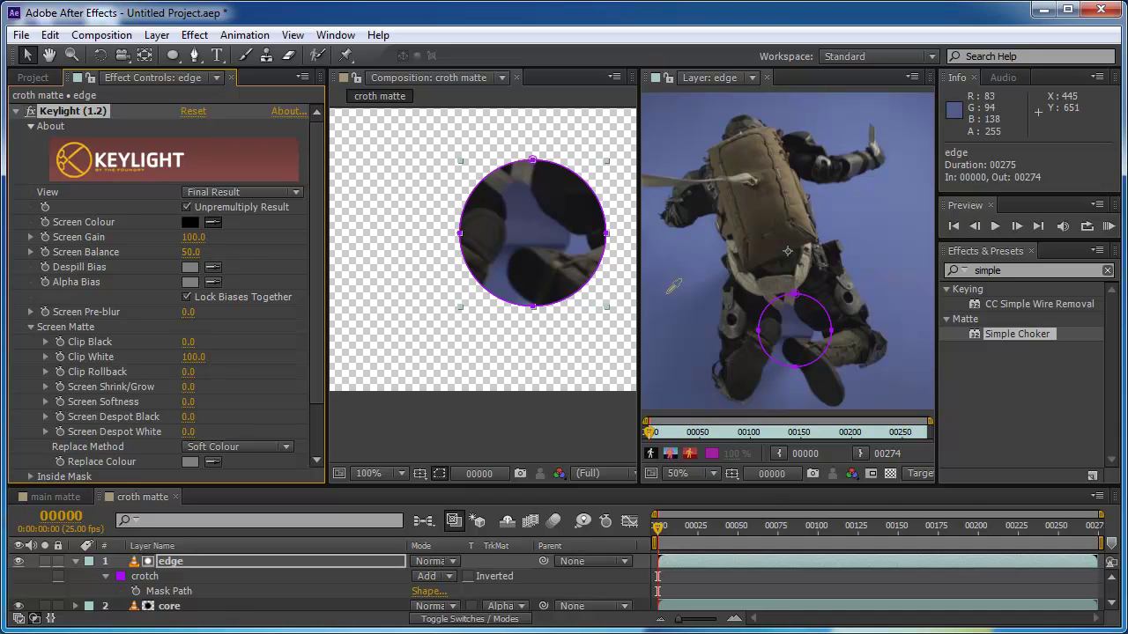
left_click(231, 192)
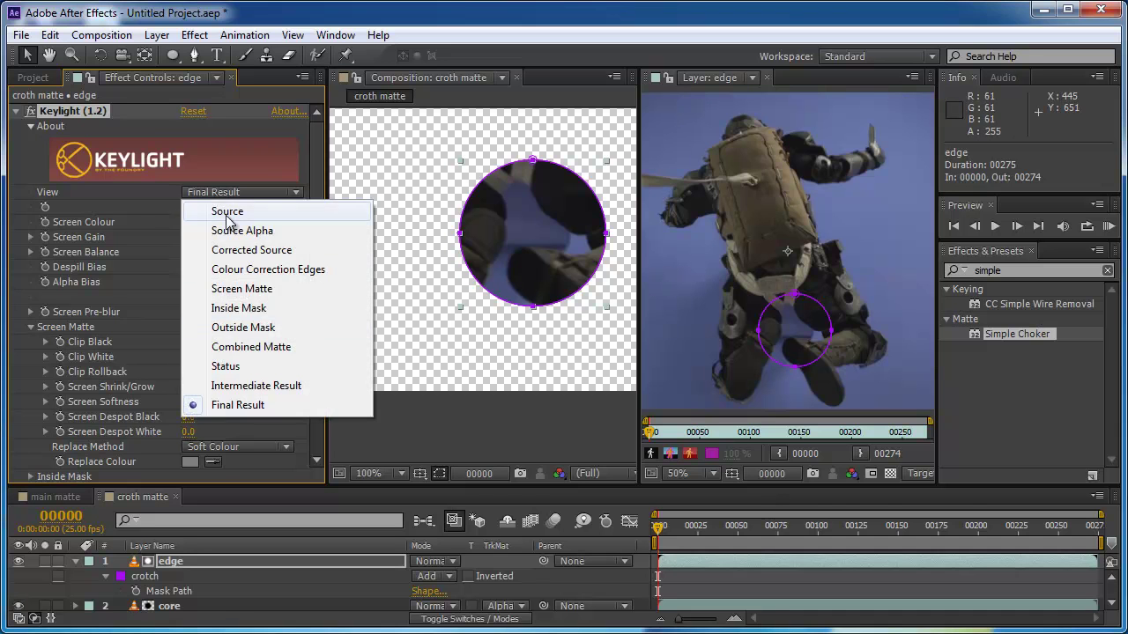
left_click(234, 366)
left_click(212, 222)
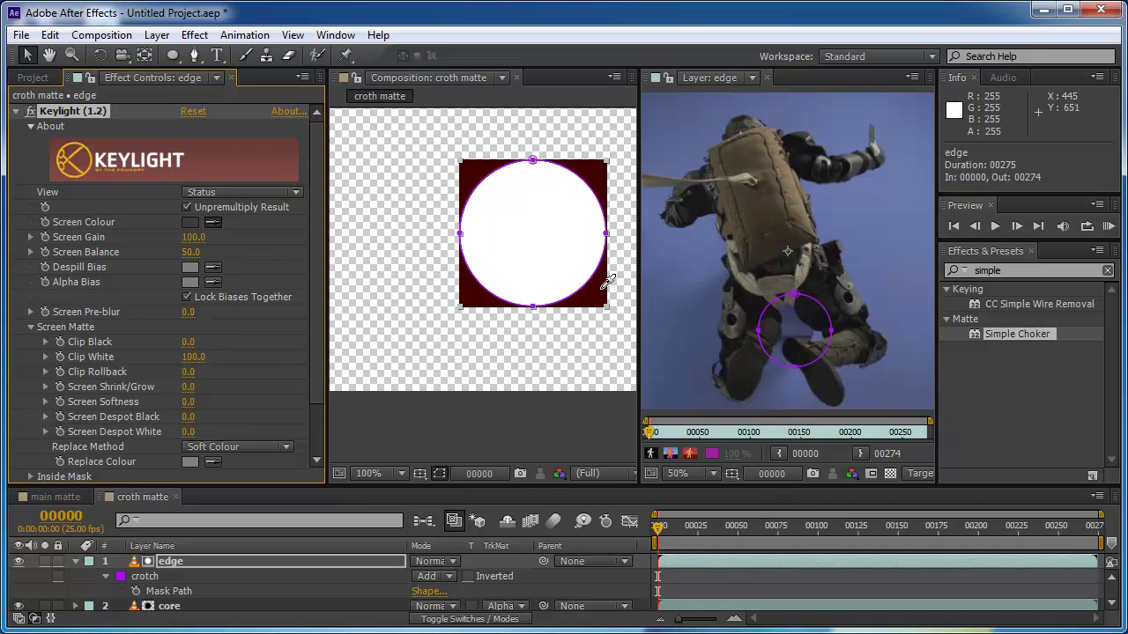
left_click(779, 351)
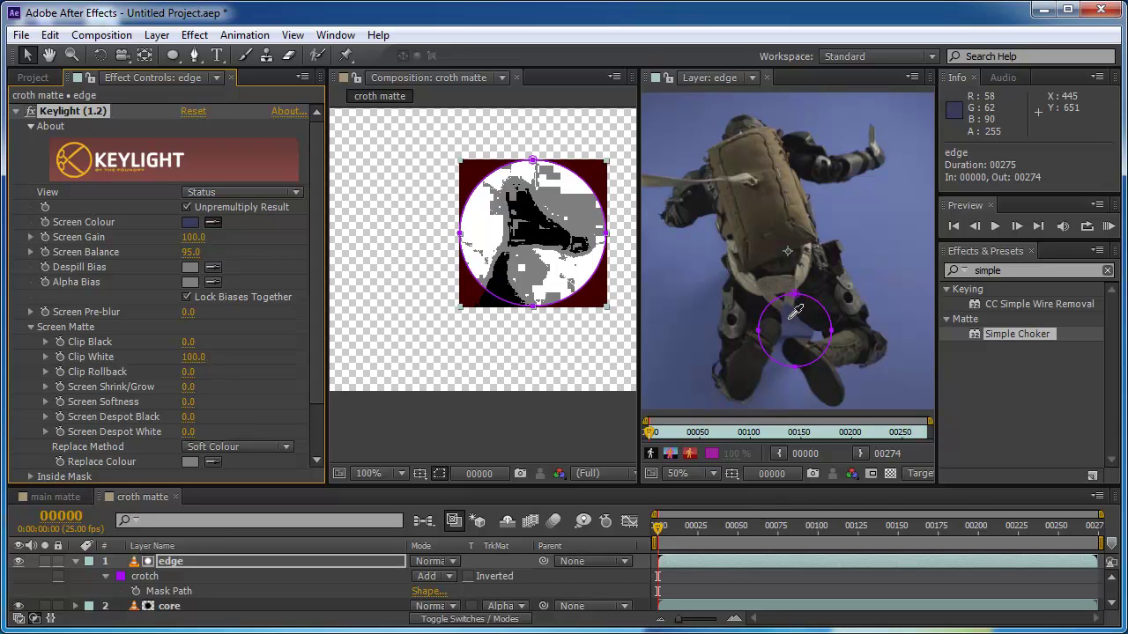
left_click(789, 317)
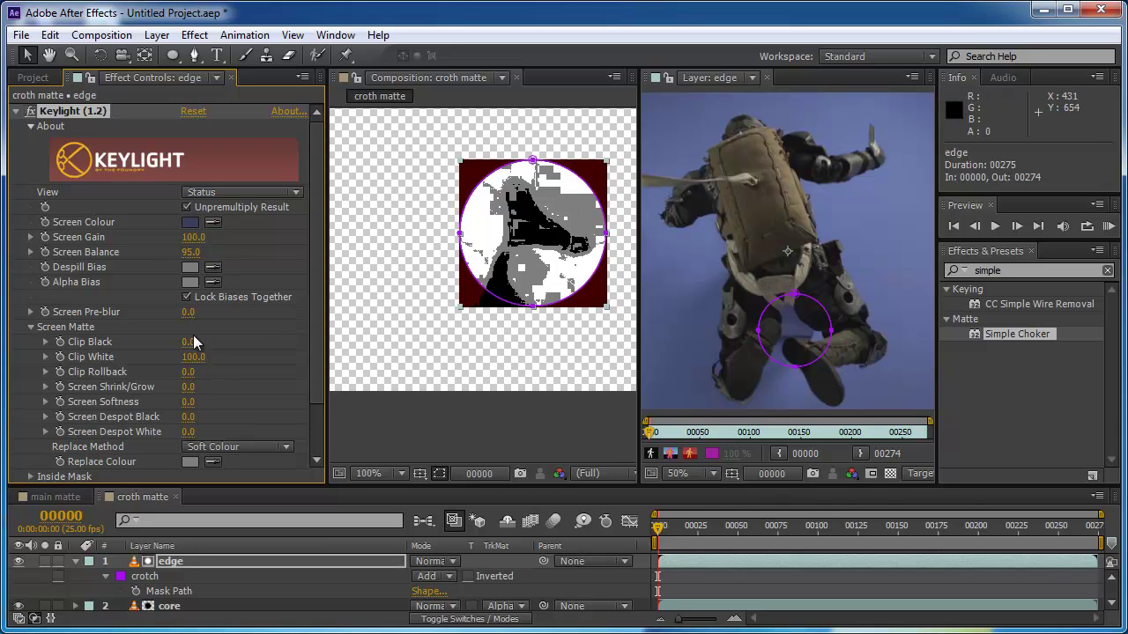
Step: Try cleaning up the crotch matte by raising Clip Black and lowering Clip White
left_click_drag(187, 342, 196, 343)
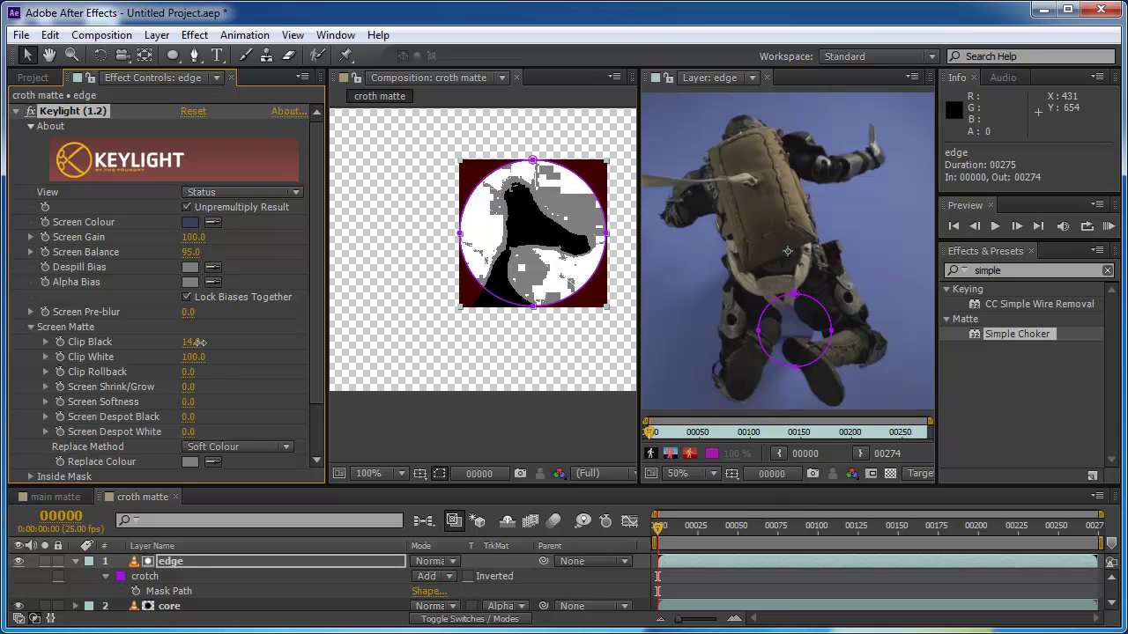
left_click_drag(201, 342, 168, 347)
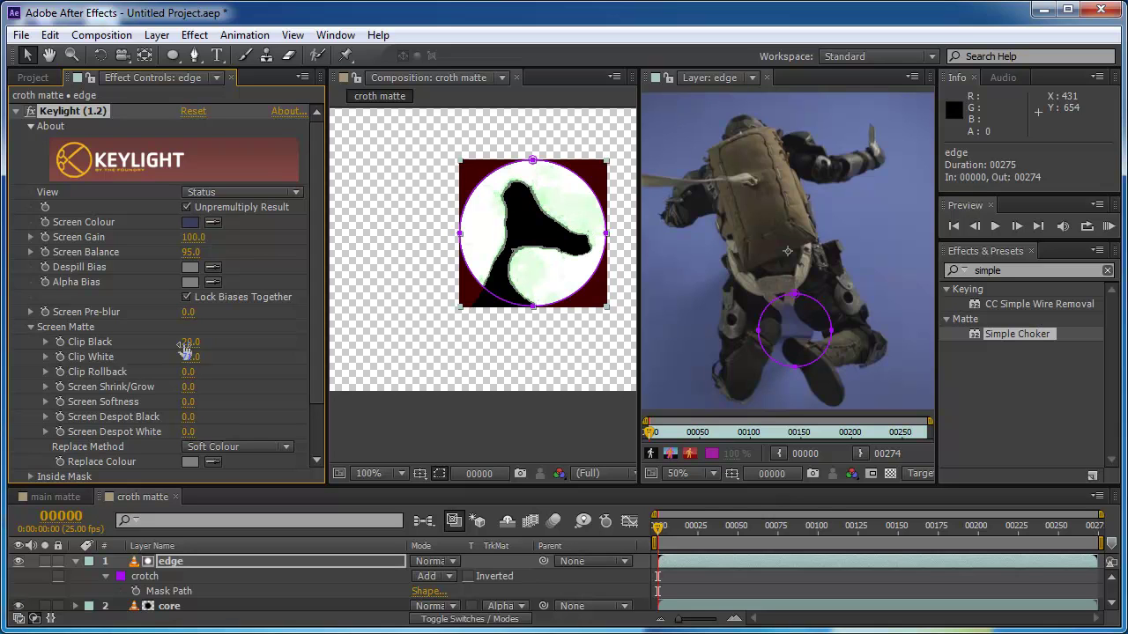
left_click_drag(189, 357, 81, 340)
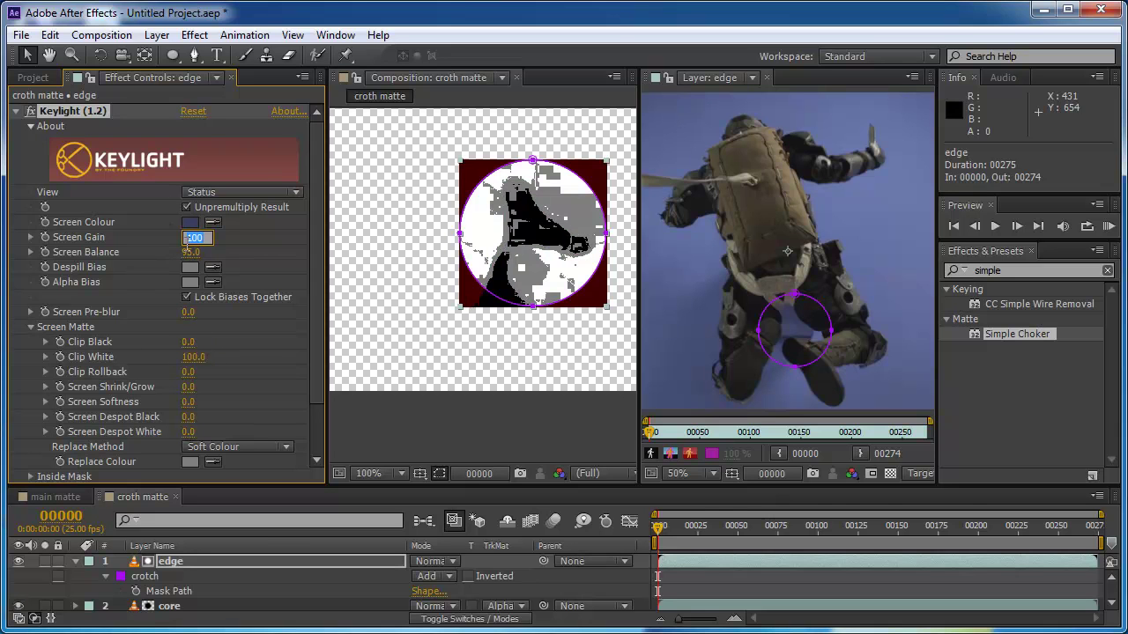
Step: Set the edge layer's Keylight Screen Gain to 103, Clip Black to 15 and Clip White to 77
type("1")
key("Return")
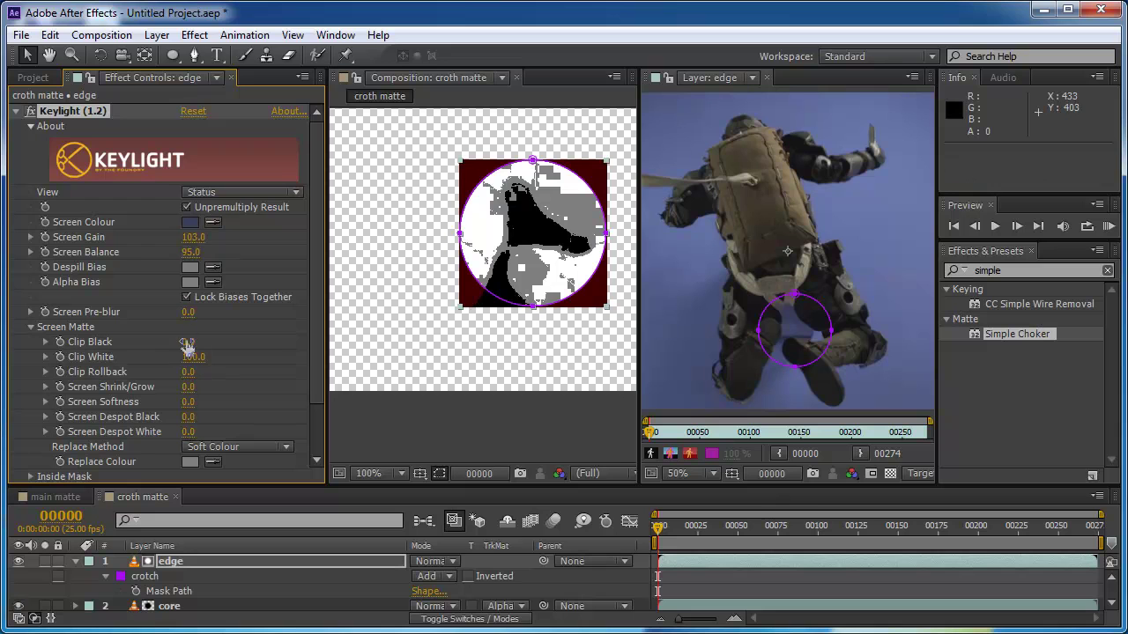
mouse_move(189, 342)
left_mouse_down()
mouse_move(199, 342)
mouse_move(178, 357)
left_mouse_up()
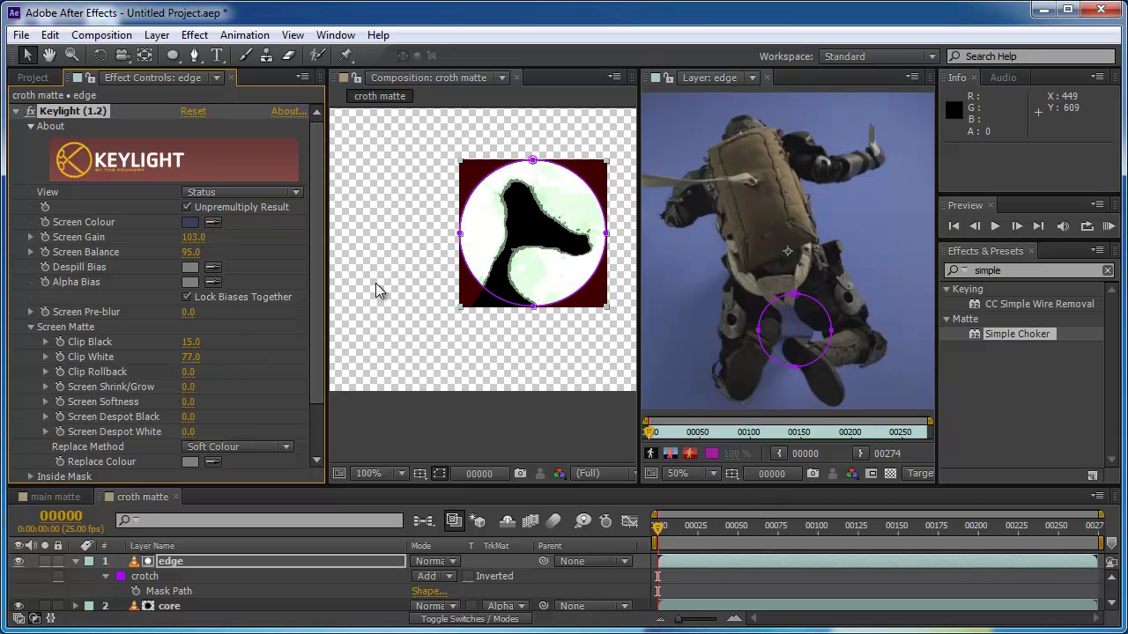
scroll(491, 262, "up", 1)
scroll(491, 262, "down", 1)
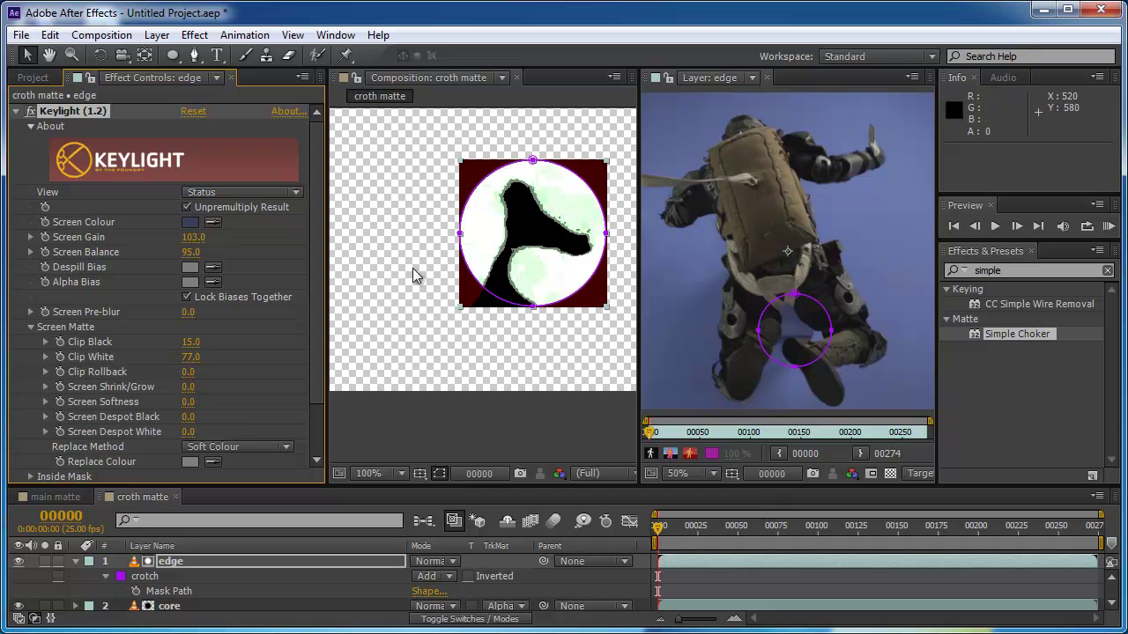
Step: Set the edge layer's Keylight view to Intermediate Result and close the separate layer viewer
left_click(197, 192)
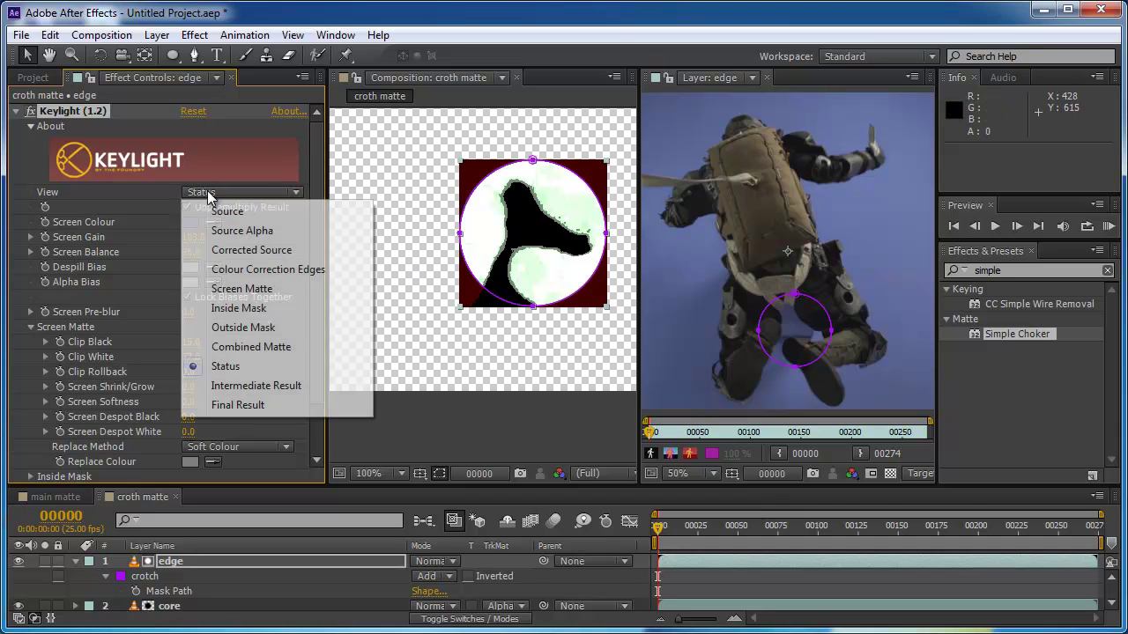
left_click(231, 390)
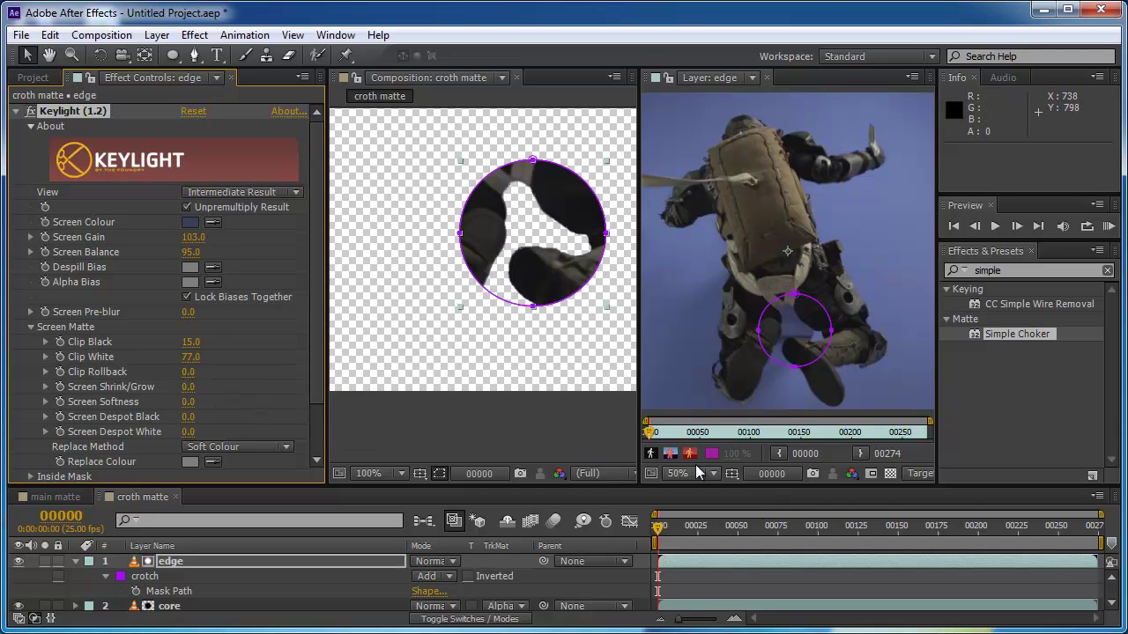
left_click(768, 77)
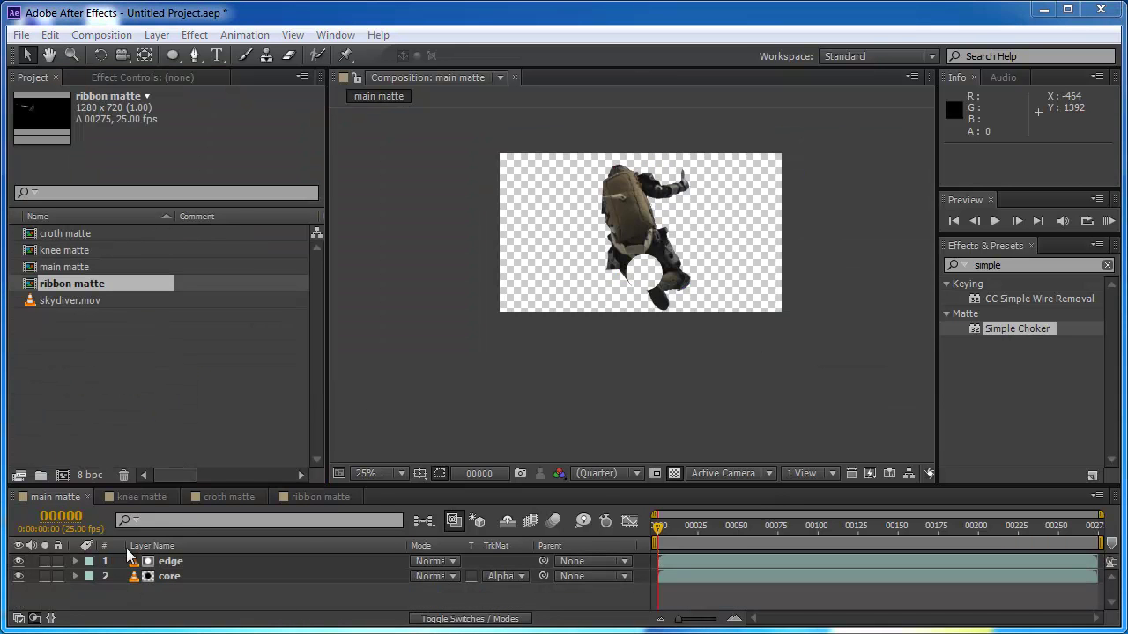
Step: Review the knee, croth and ribbon matte compositions, and create a new composition from main matte
left_click(141, 497)
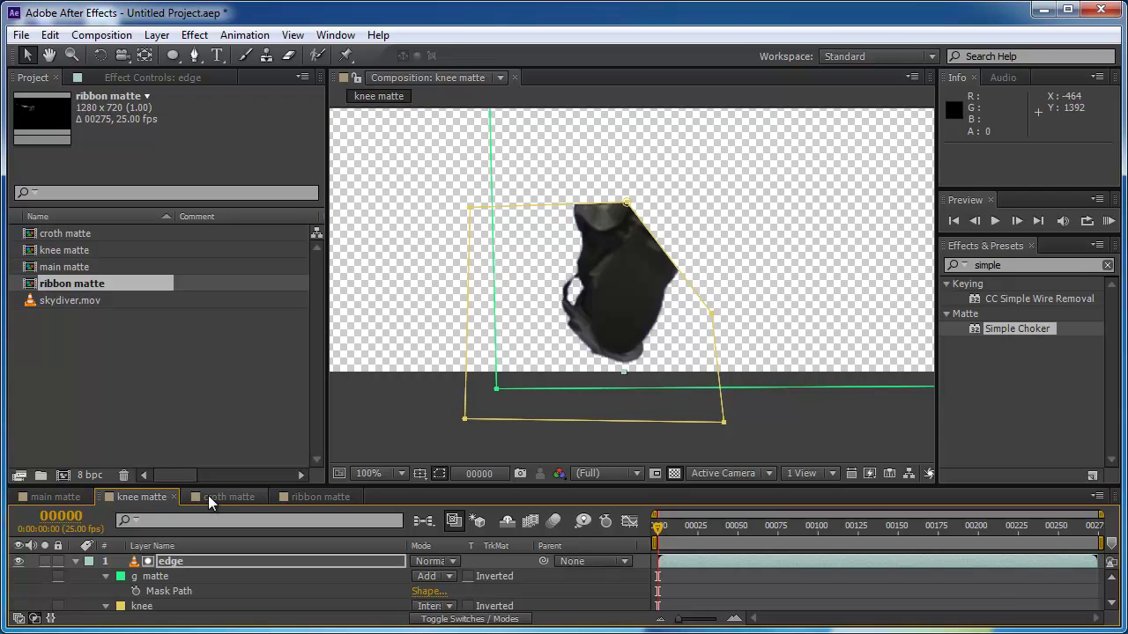
left_click(208, 495)
left_click(325, 499)
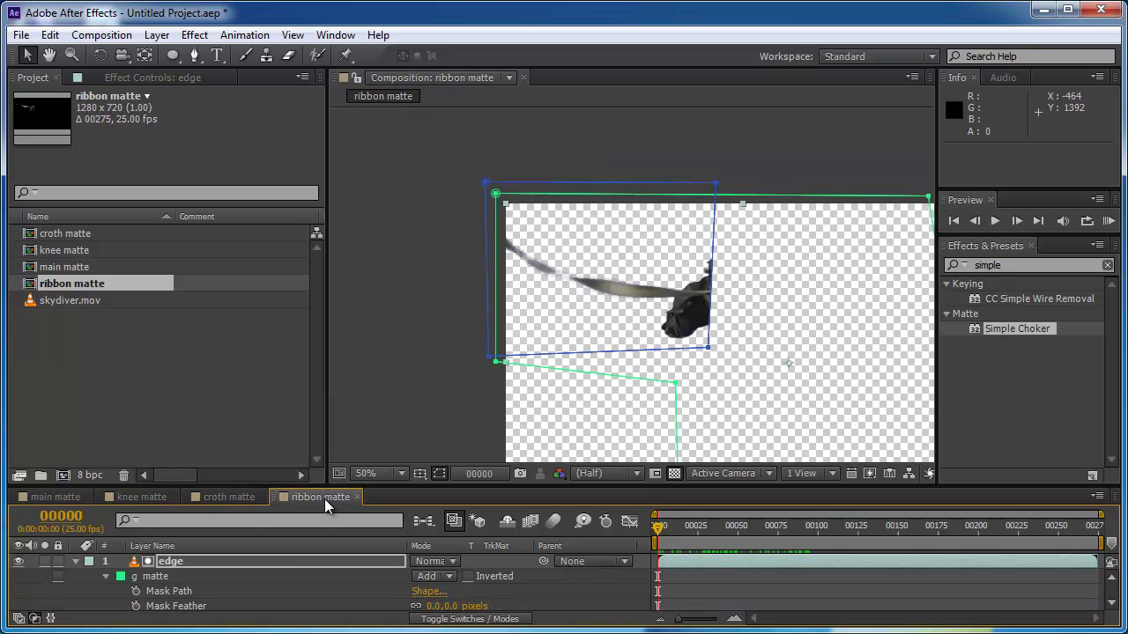
left_click(69, 497)
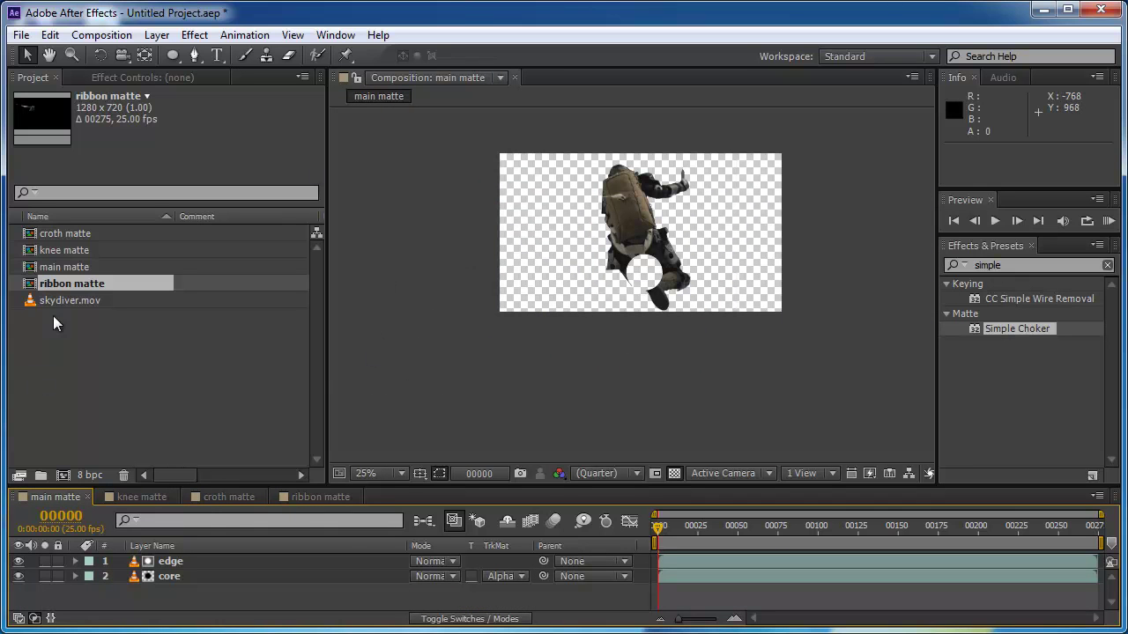
left_click(33, 268)
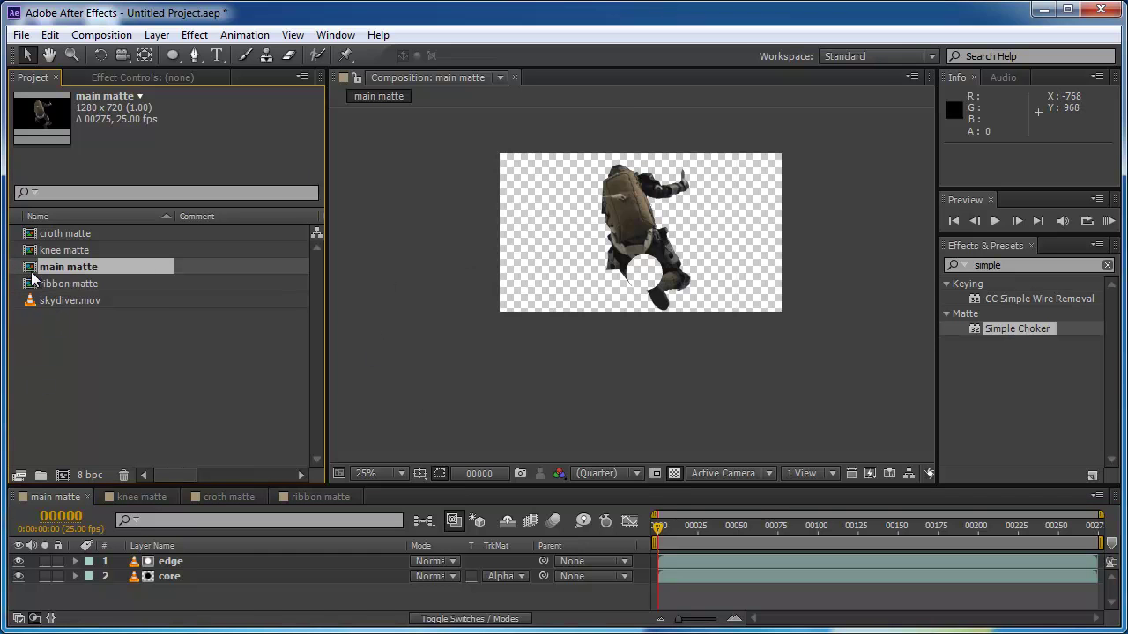
left_click_drag(32, 268, 60, 479)
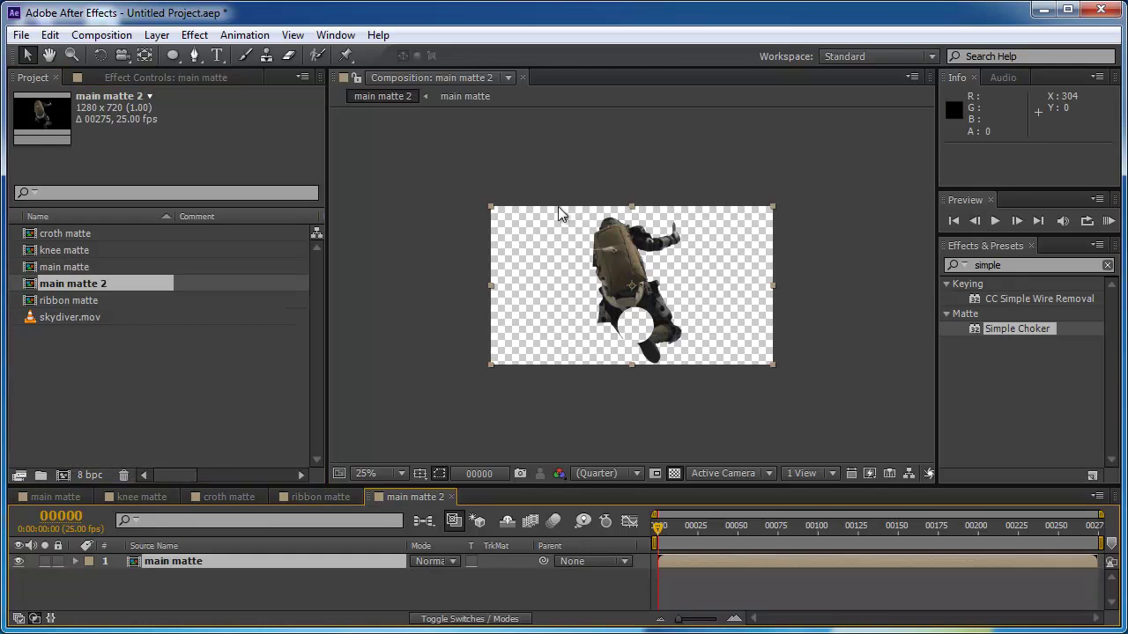
key("period")
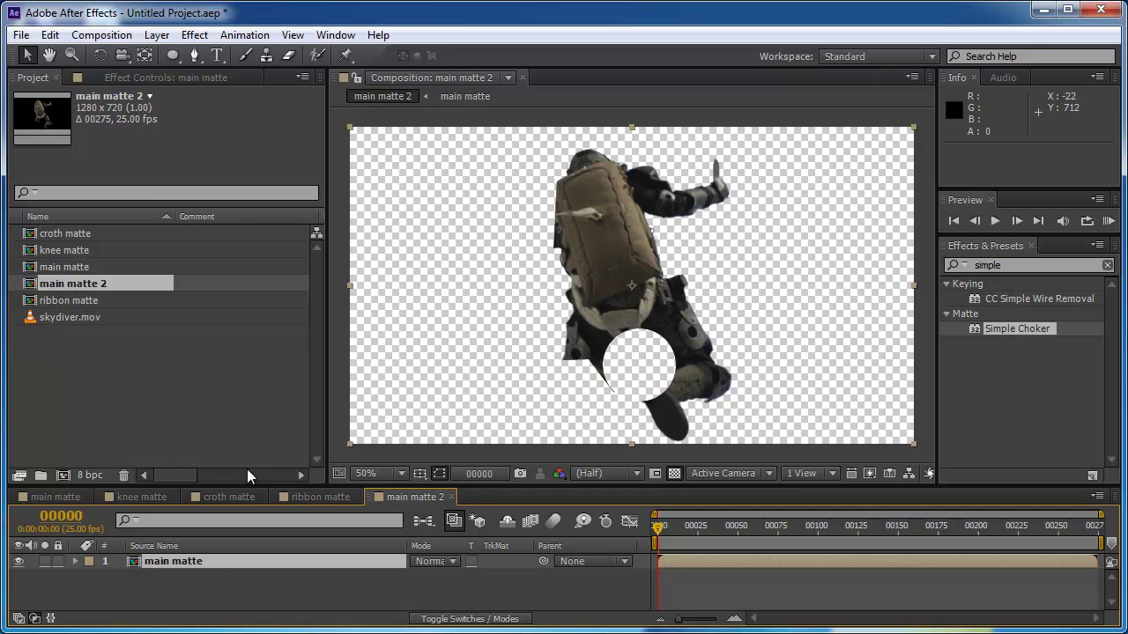
Step: Add the croth matte composition above main matte in main matte 2 and set its blending mode to Alpha Add
left_click_drag(29, 239, 141, 569)
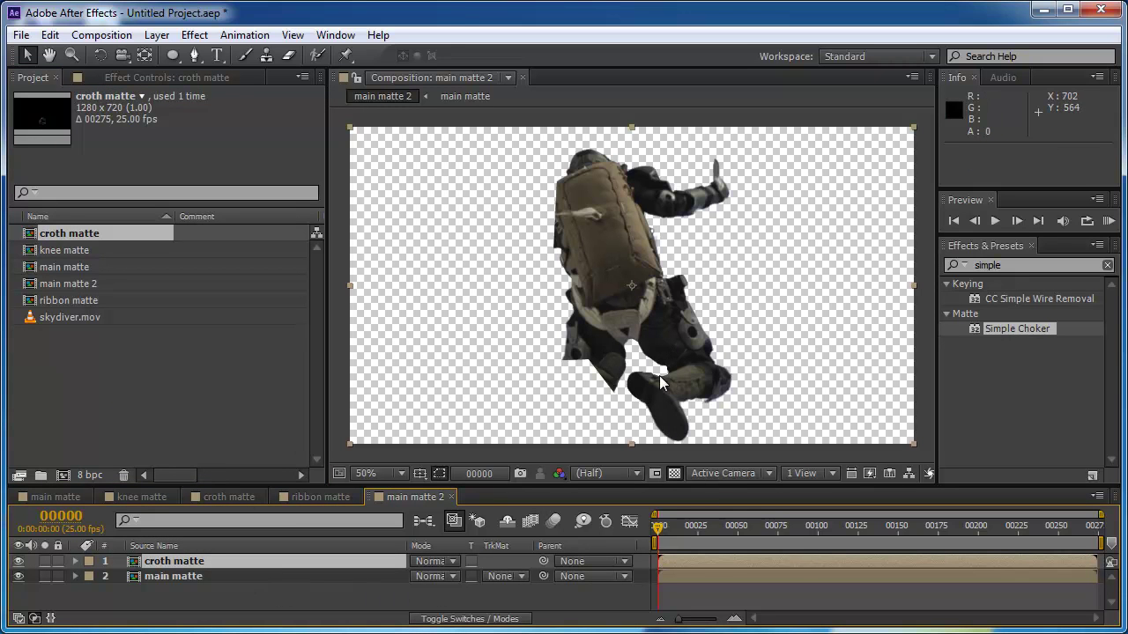
key("period")
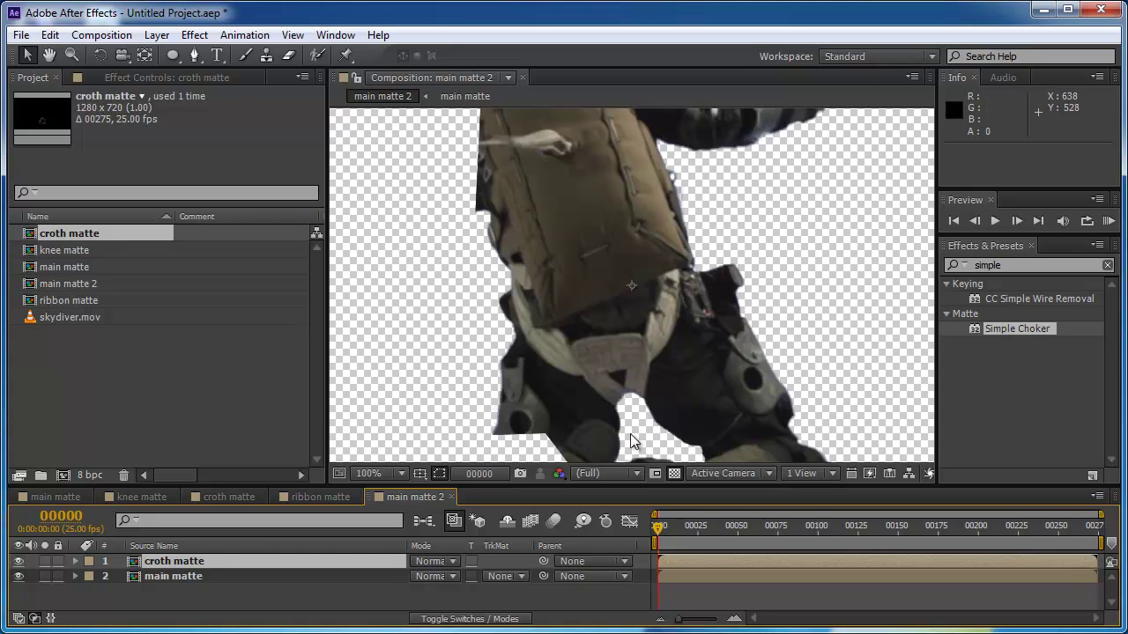
key("period")
key("space")
left_click_drag(639, 438, 572, 86)
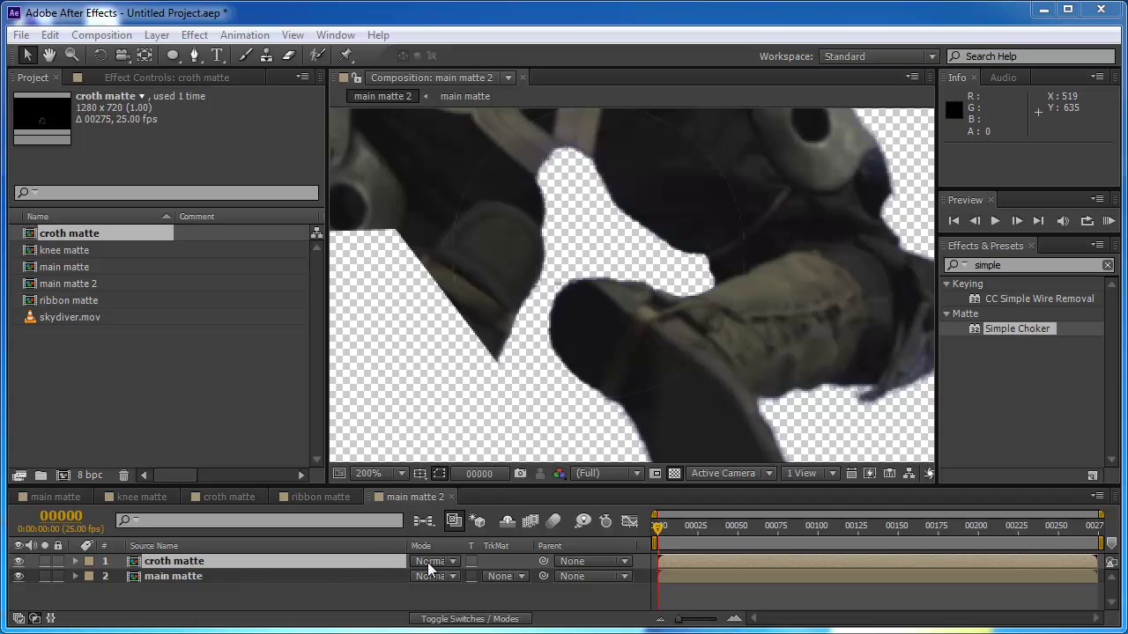
left_click(427, 562)
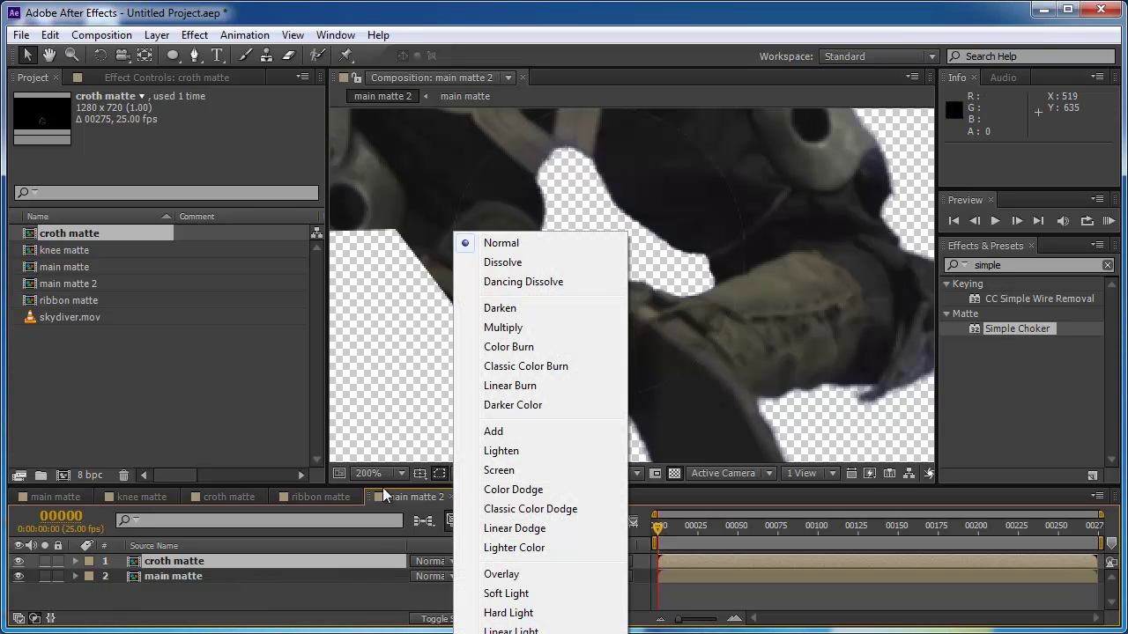
left_click(507, 633)
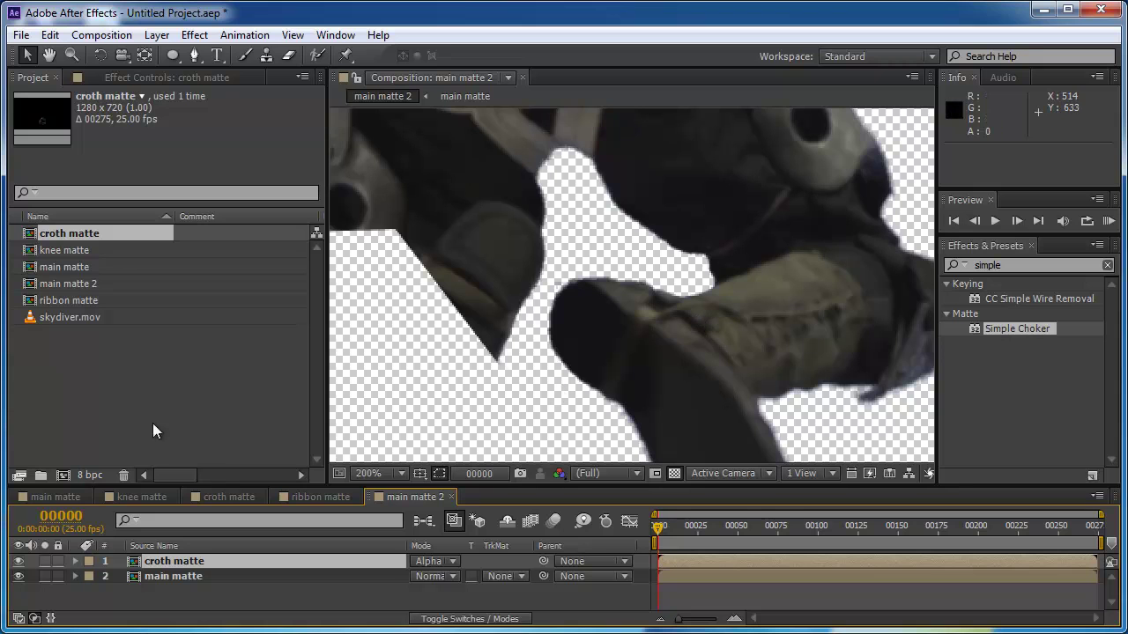
Step: Add the knee matte and ribbon matte compositions above croth matte in main matte 2 and set both blending modes to Alpha Add
left_click(35, 253)
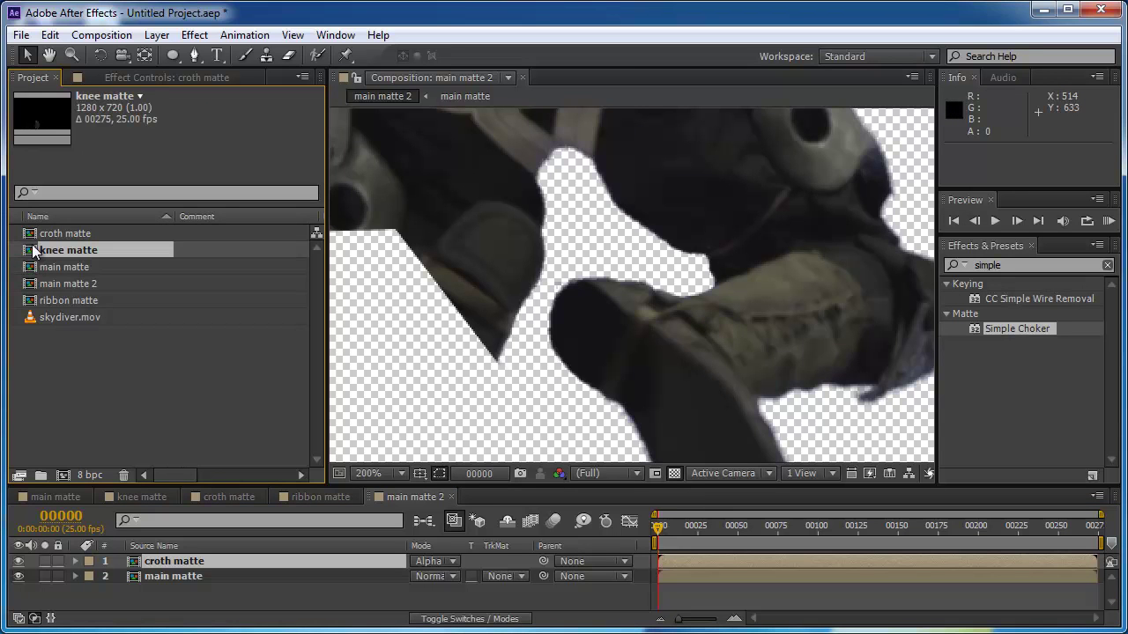
left_click_drag(35, 255, 120, 555)
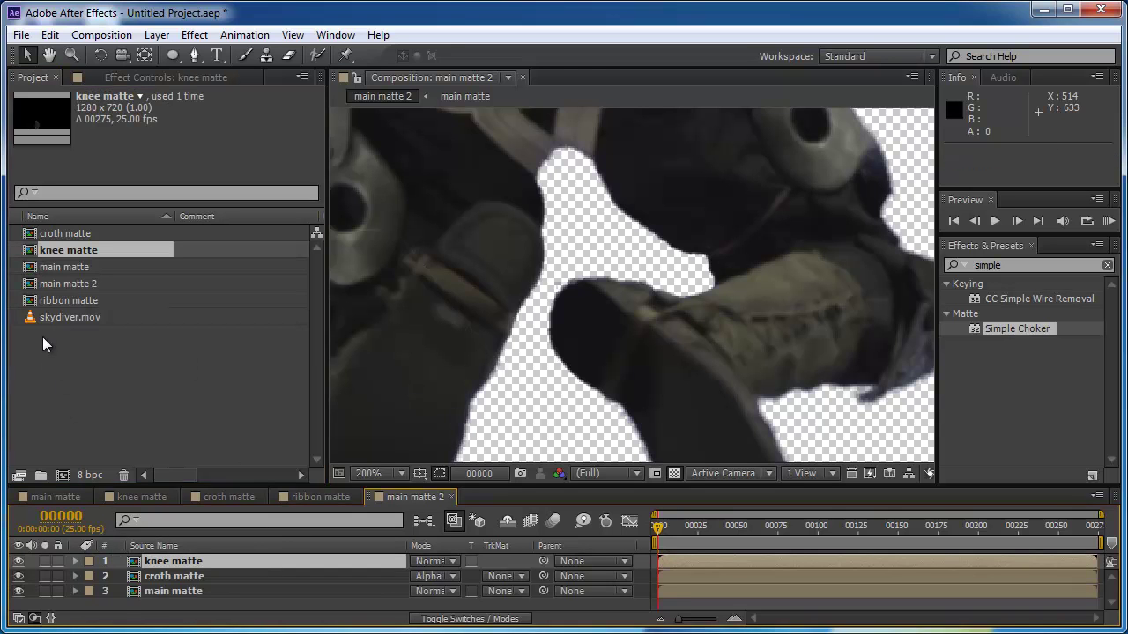
left_click_drag(43, 300, 155, 563)
left_click(181, 561, "ctrl")
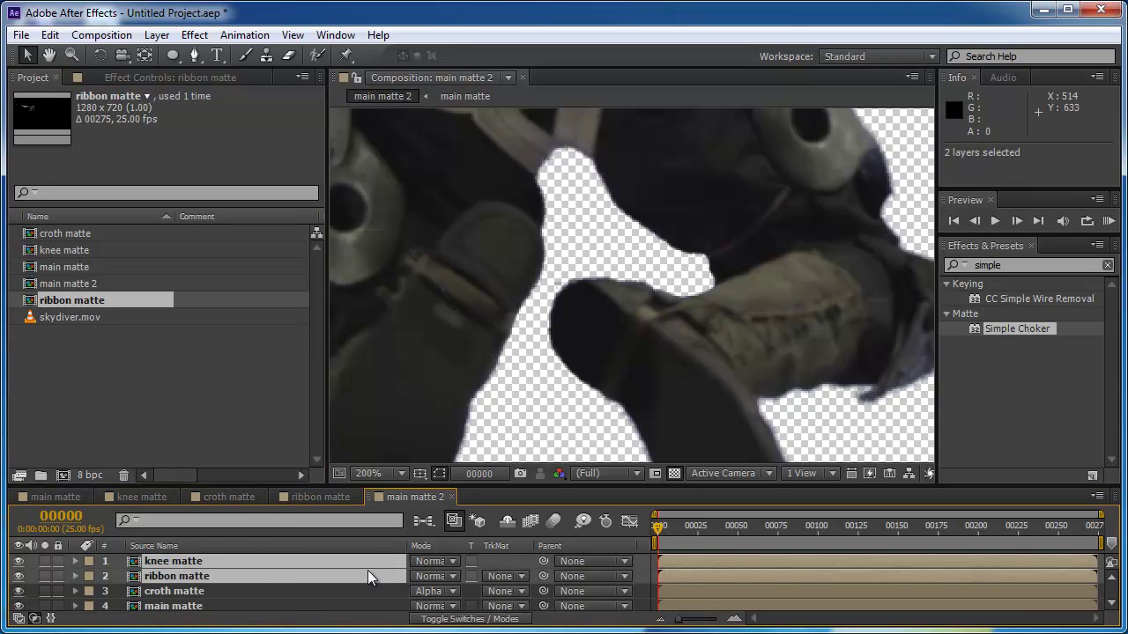
left_click(418, 574)
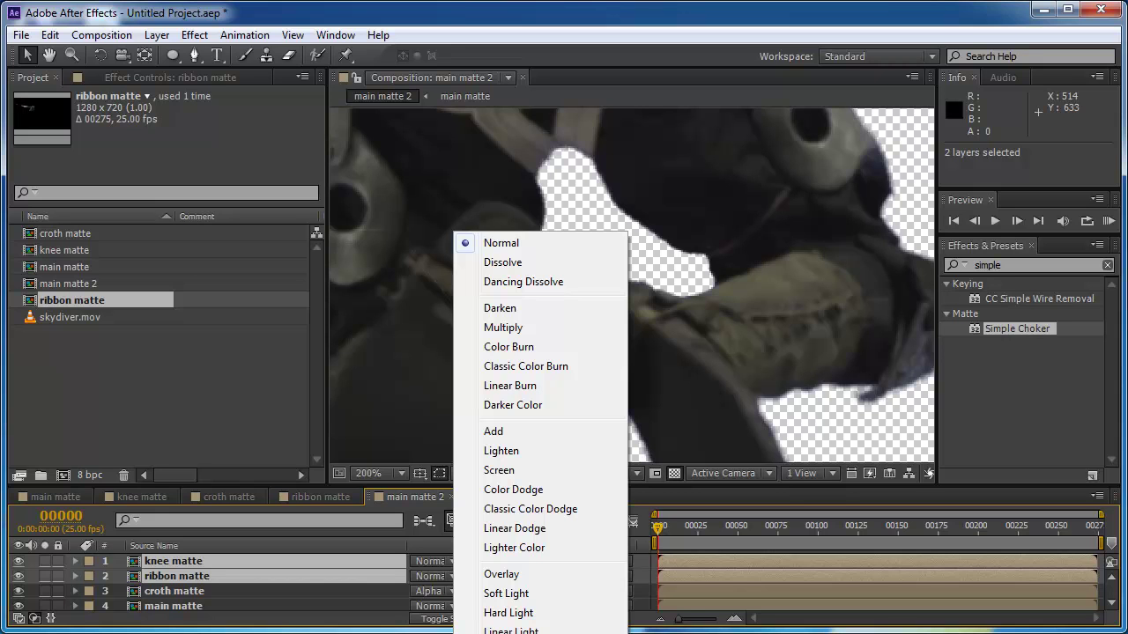
left_click(541, 630)
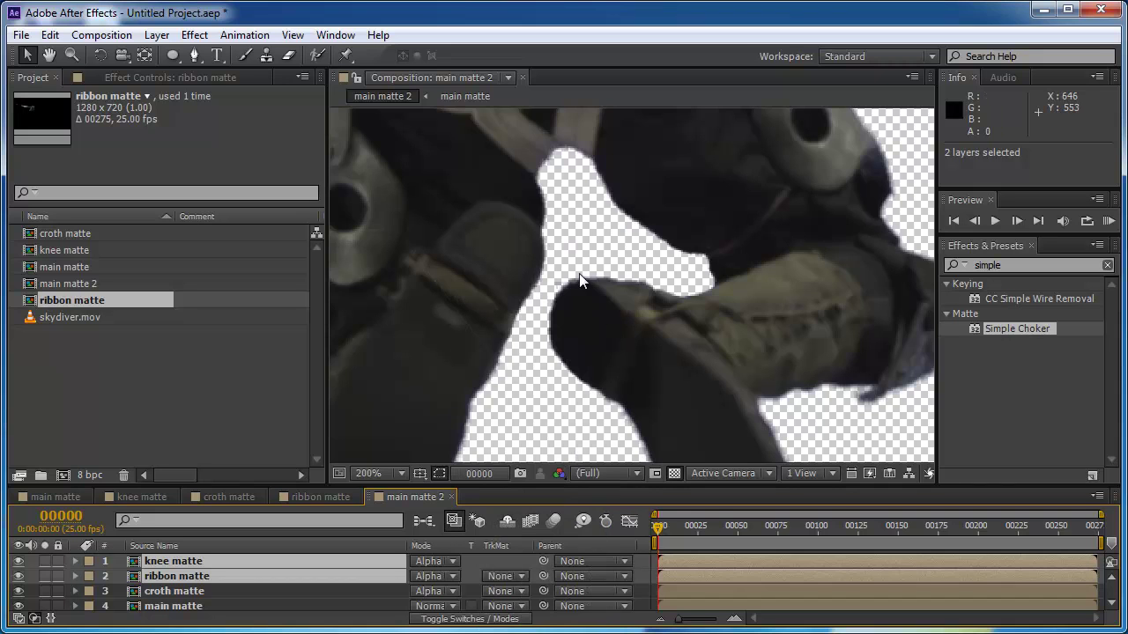
Step: Inspect the combined matte of the whole skydiver in the Alpha channel view and check it across the timeline
scroll(501, 217, "down", 3)
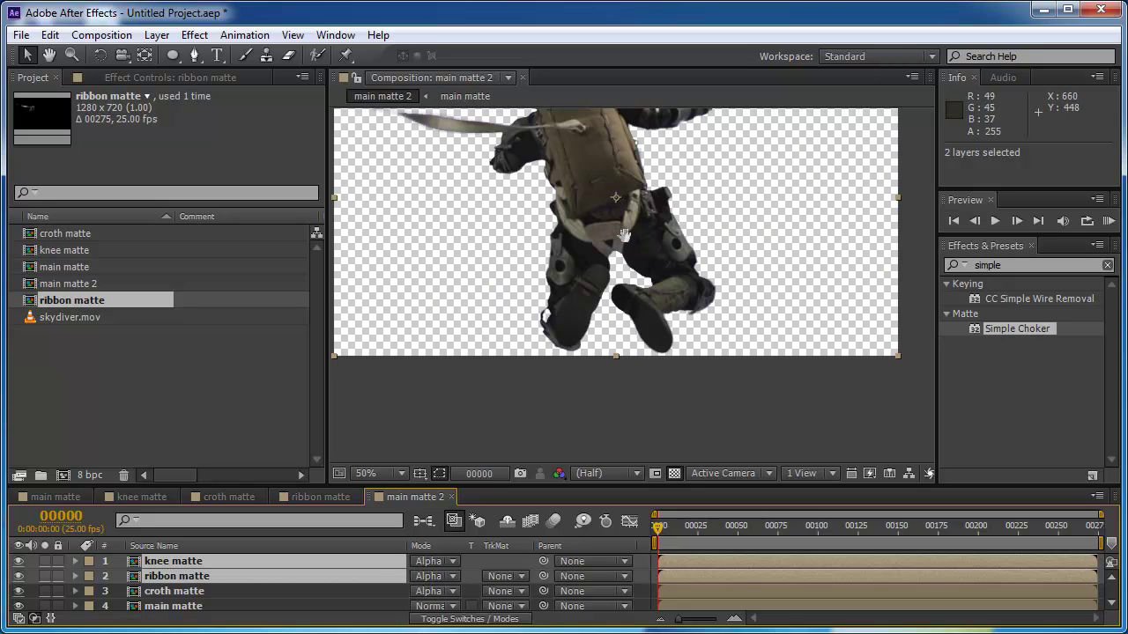
left_click_drag(625, 236, 651, 317)
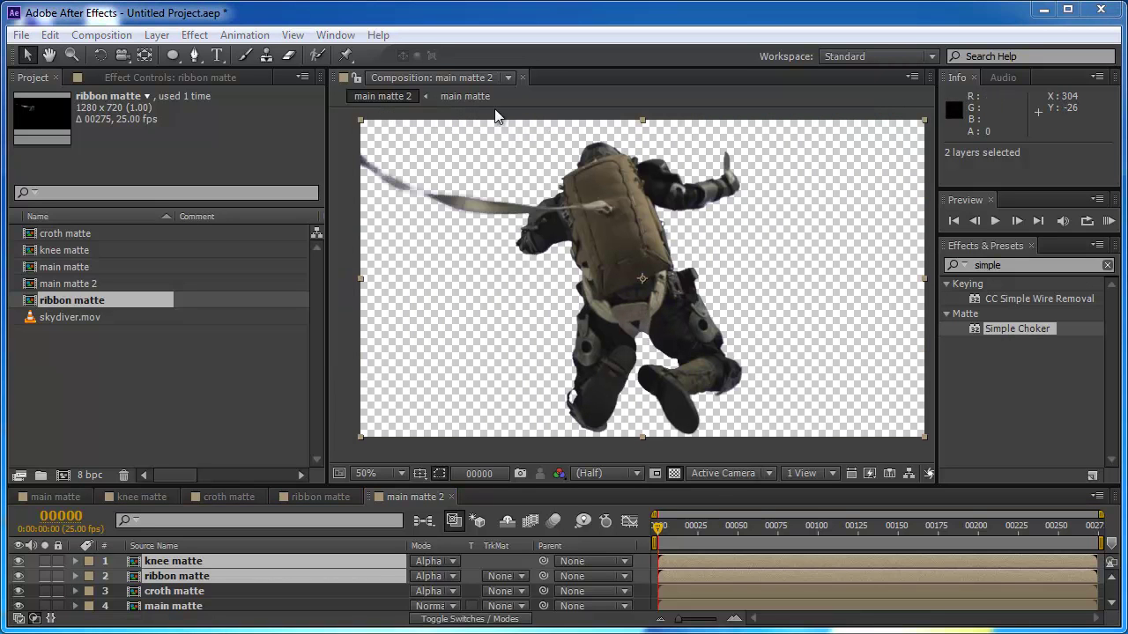
left_click(560, 476)
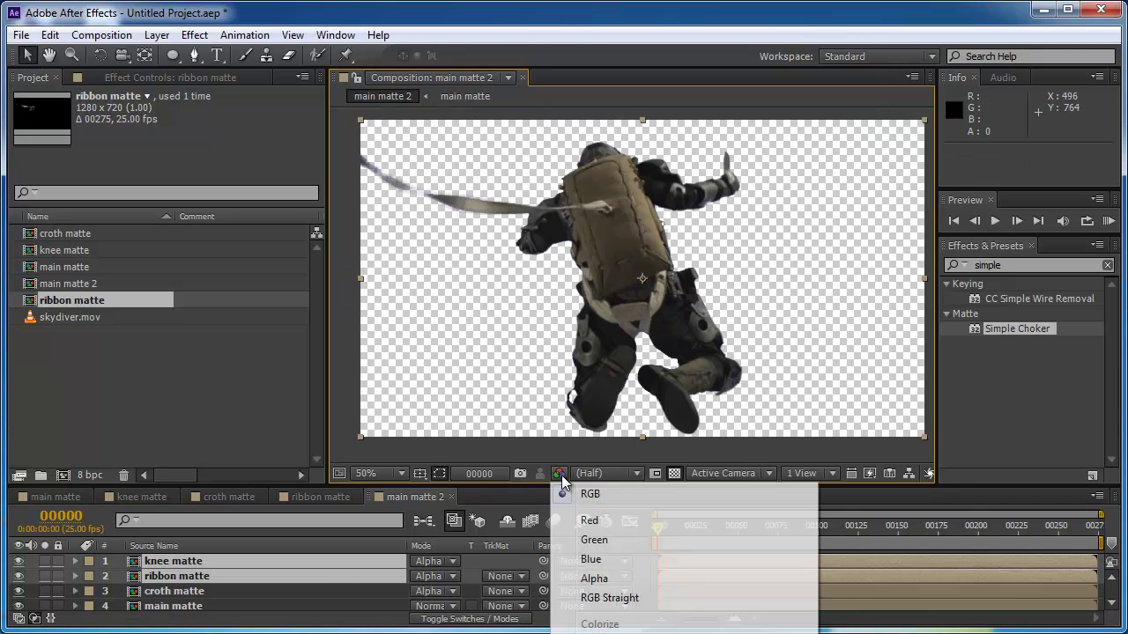
left_click(588, 580)
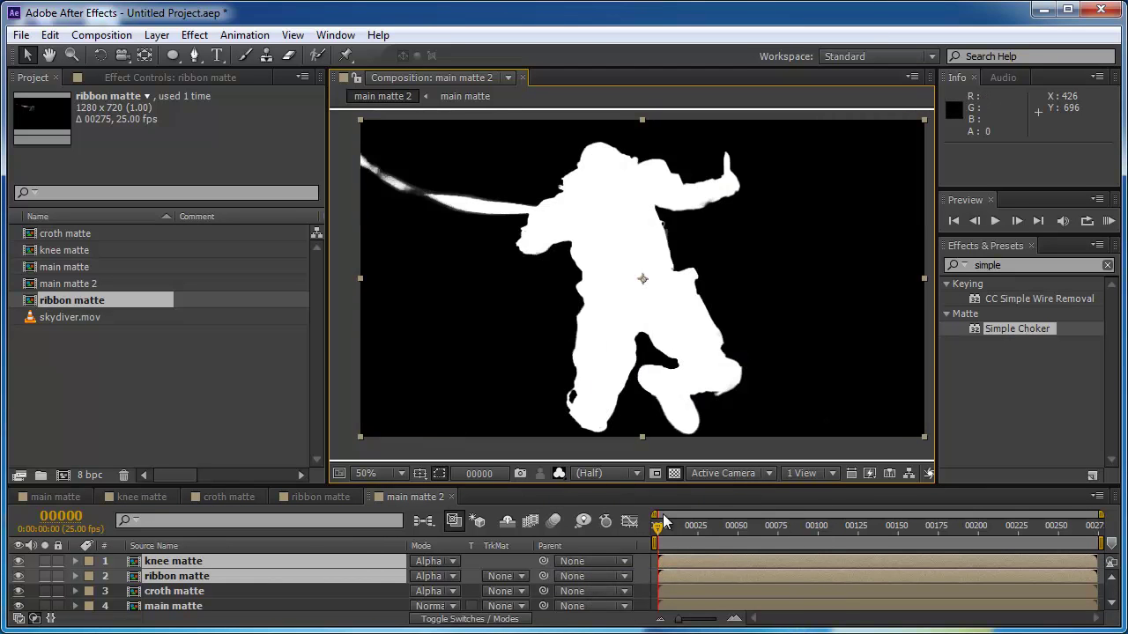
left_click_drag(665, 528, 806, 562)
key("period")
key("period")
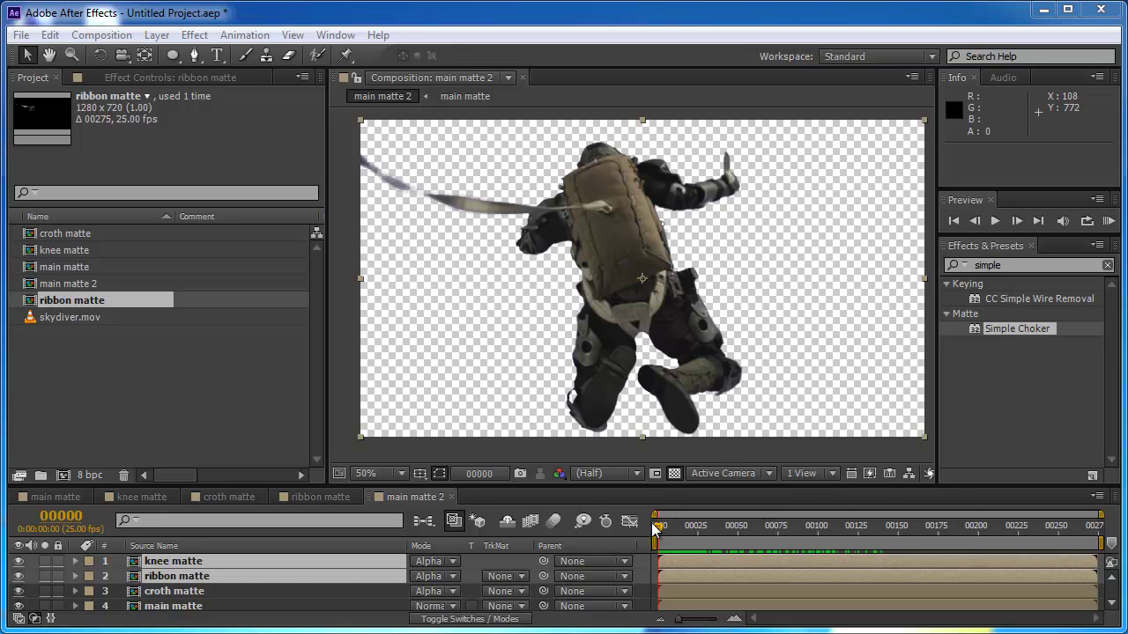
left_click(141, 606)
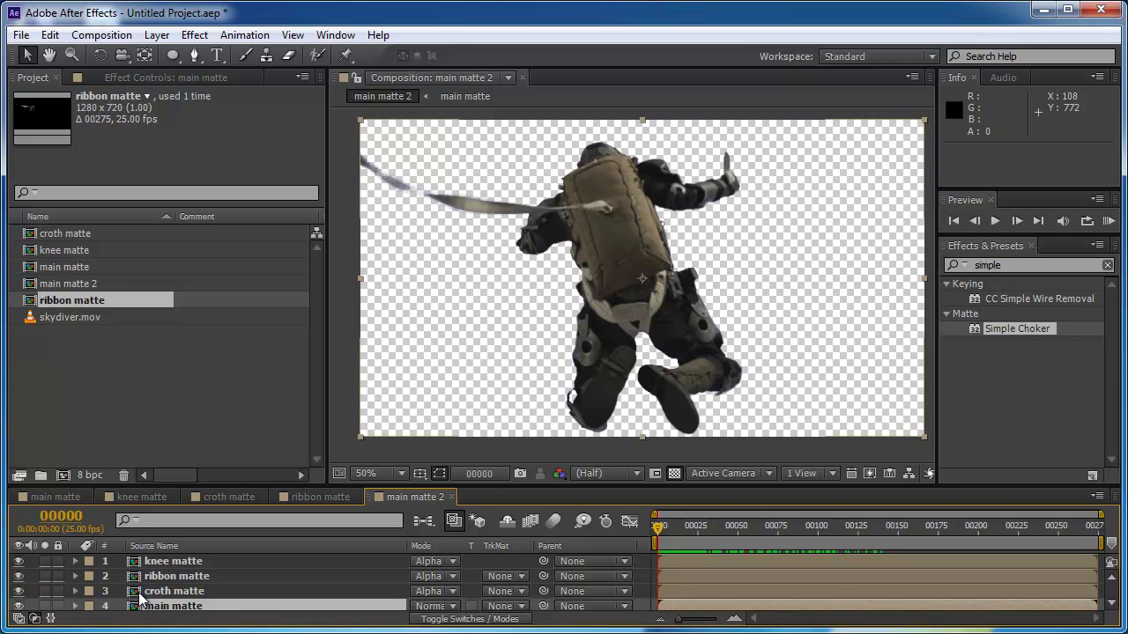
left_click(139, 594)
left_click(139, 579)
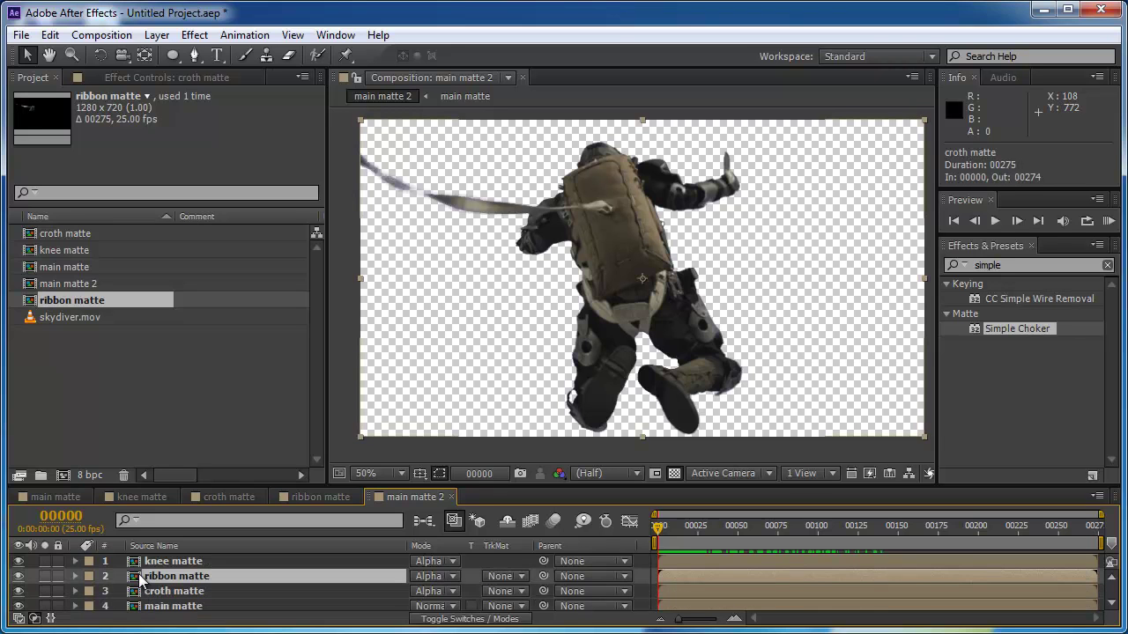
left_click(137, 563)
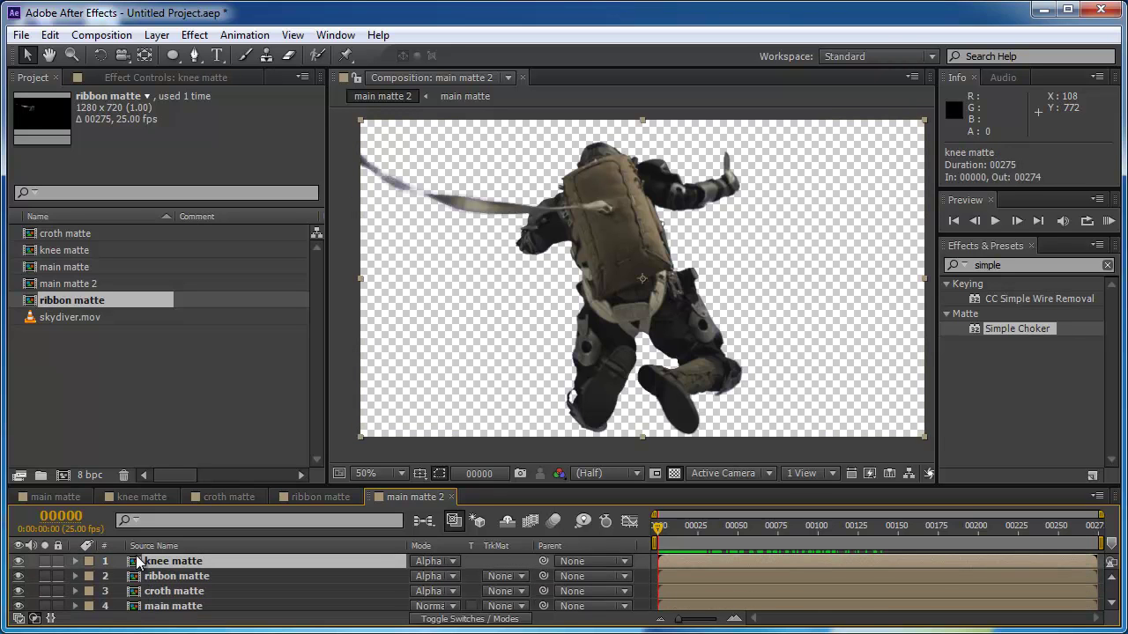